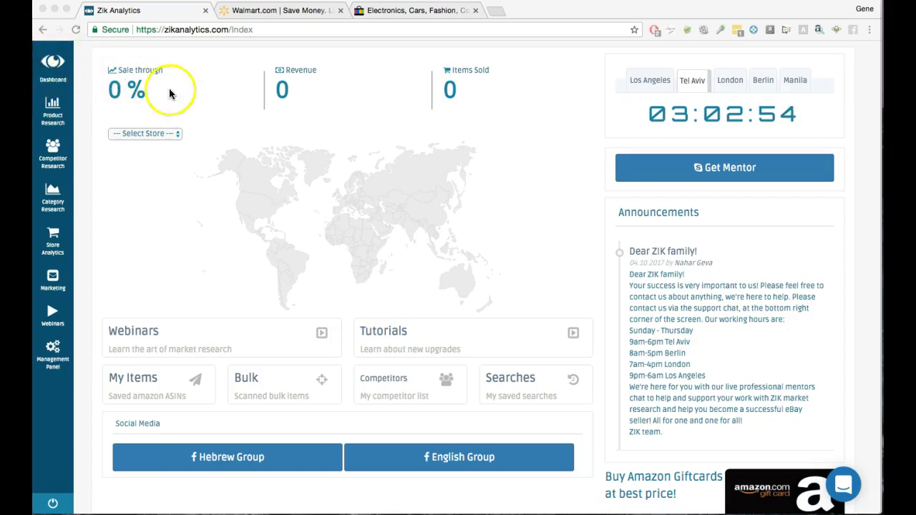
# Open the Zik tutorials page and look through the available tutorial videos
pyautogui.click(394, 337)
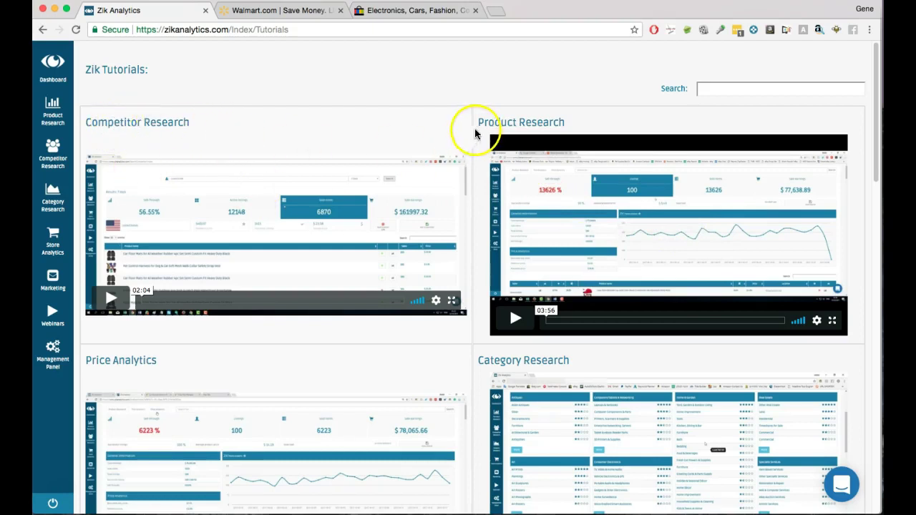
pyautogui.scroll(-3, 215, 307)
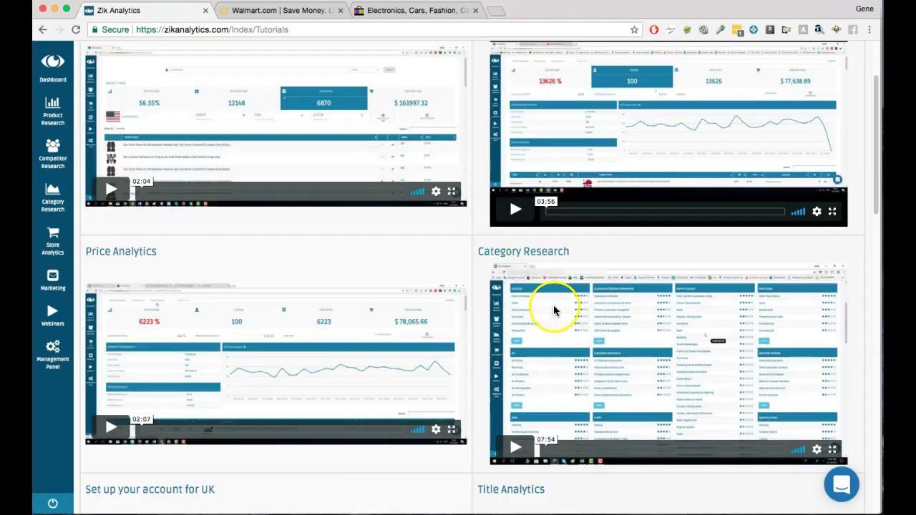
pyautogui.scroll(-4, 329, 299)
pyautogui.scroll(-3, 399, 317)
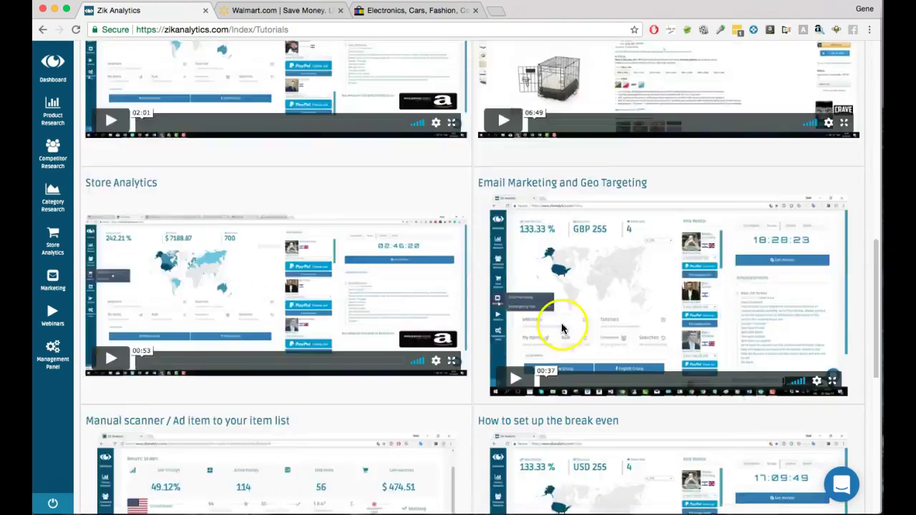
pyautogui.scroll(-5, 659, 327)
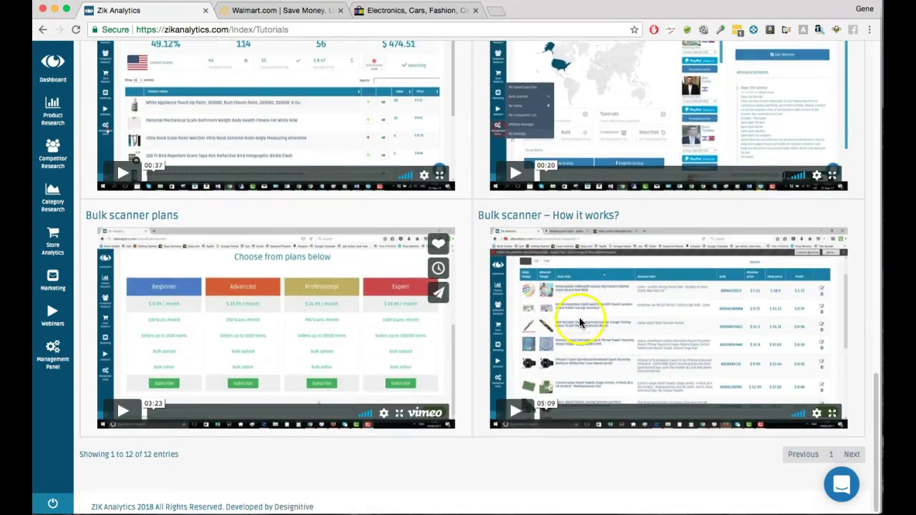
pyautogui.scroll(1, 494, 397)
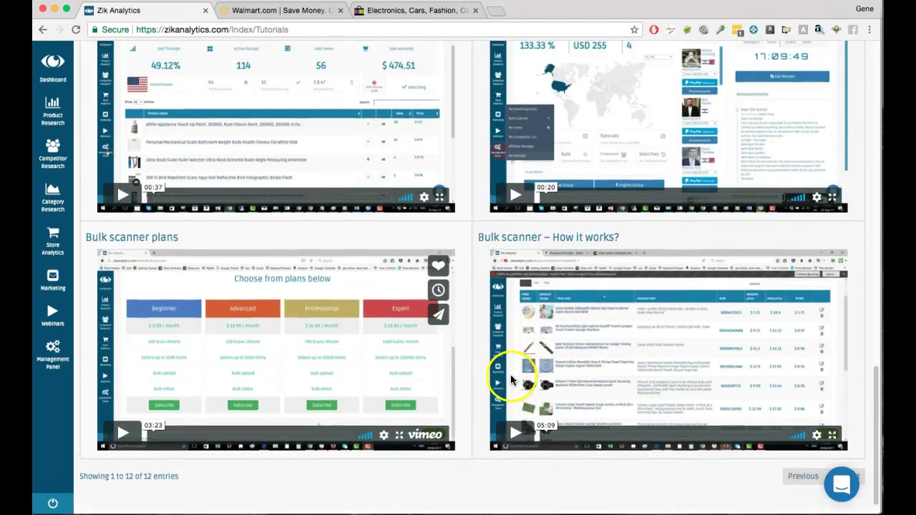
pyautogui.scroll(1, 507, 372)
pyautogui.scroll(15, 458, 354)
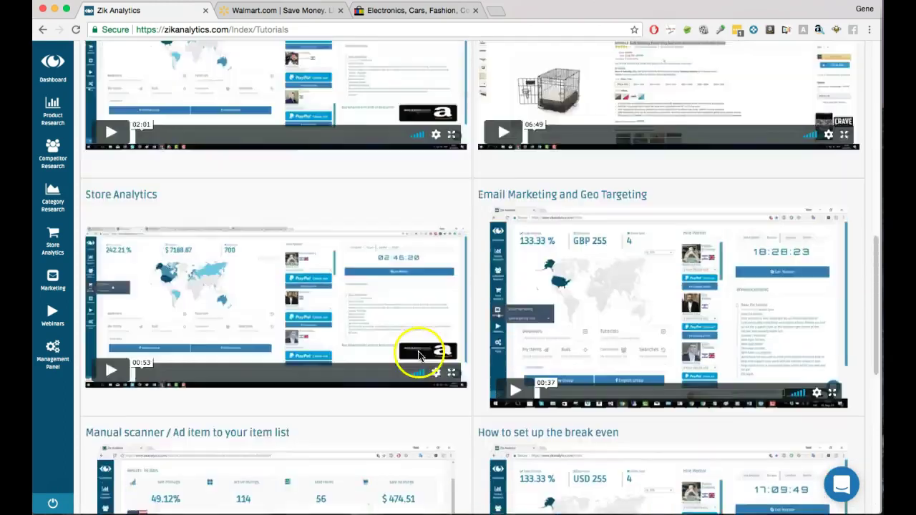
pyautogui.scroll(3, 412, 334)
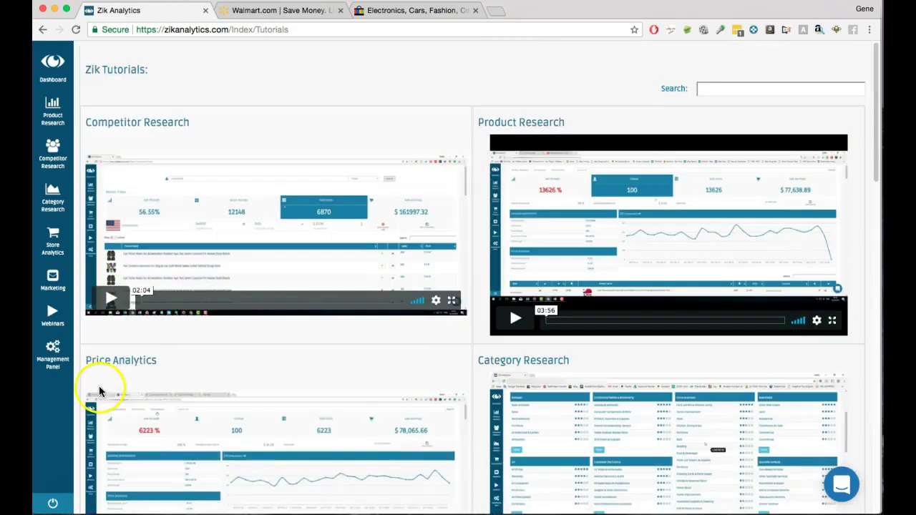
# Open the Zik webinars in English and look through the list from no.1 to no.6
pyautogui.moveTo(53, 319)
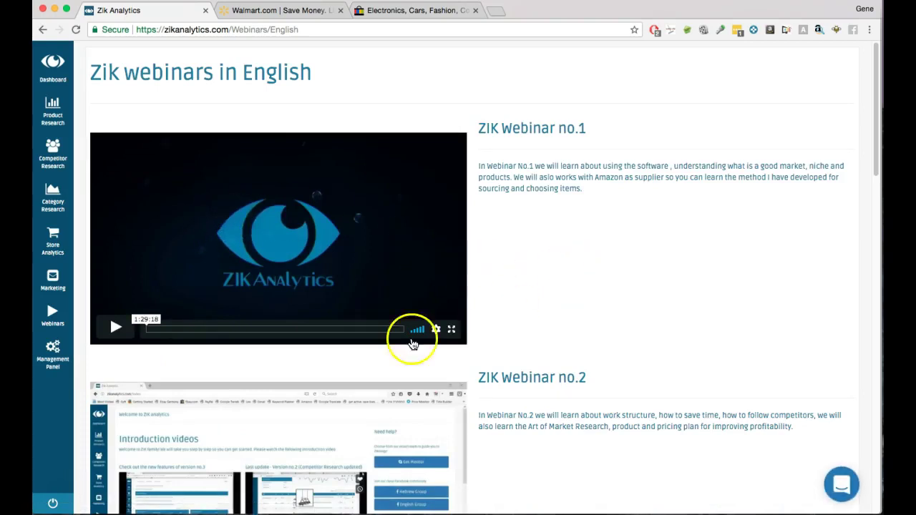
pyautogui.scroll(-2, 221, 265)
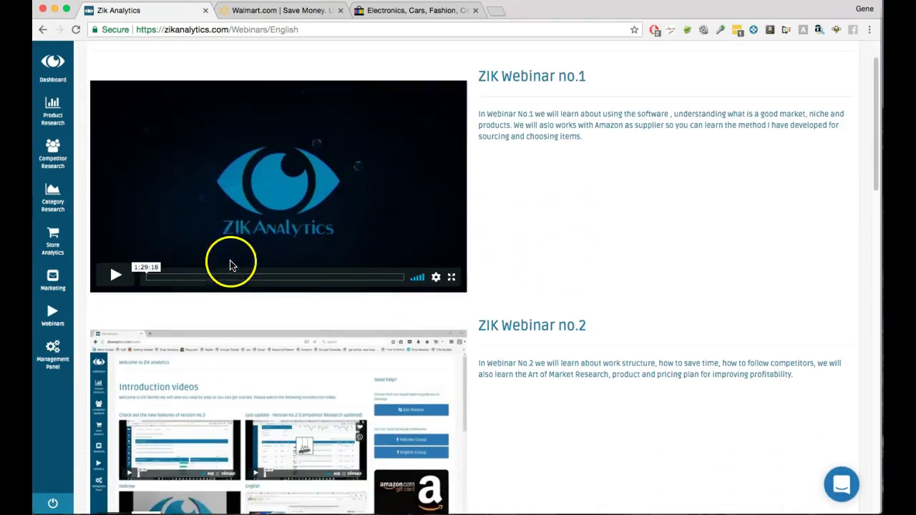
pyautogui.scroll(-3, 252, 308)
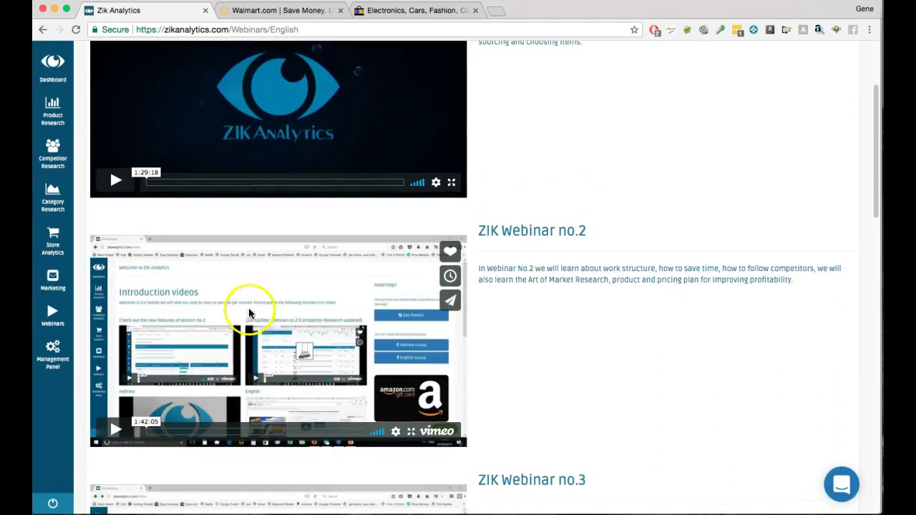
pyautogui.scroll(-7, 215, 358)
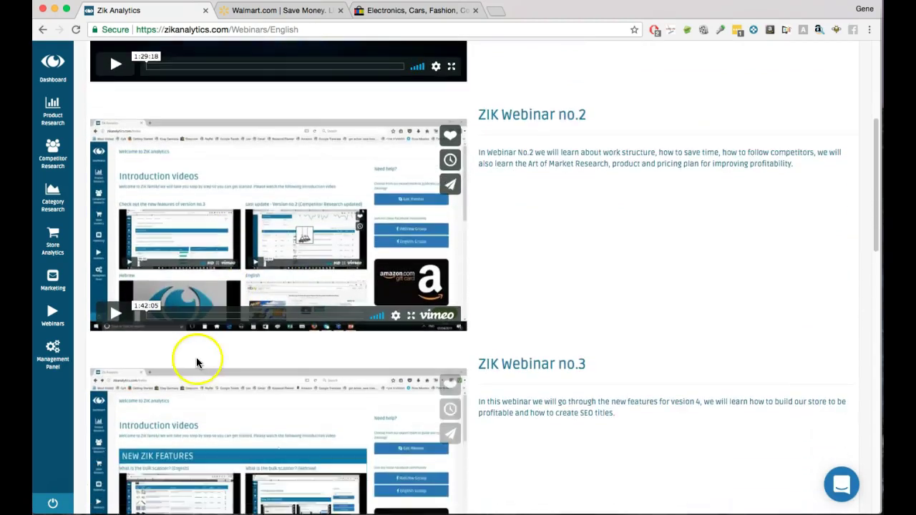
pyautogui.scroll(-17, 247, 356)
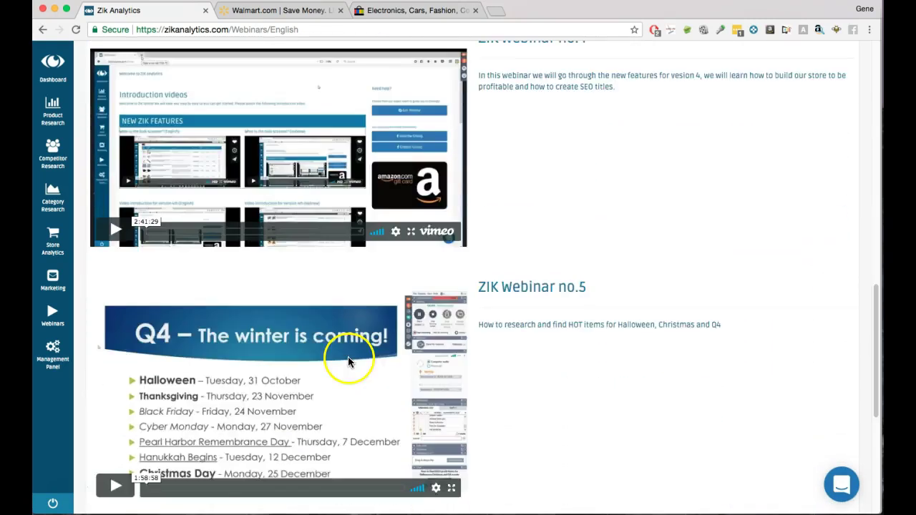
pyautogui.scroll(-3, 350, 362)
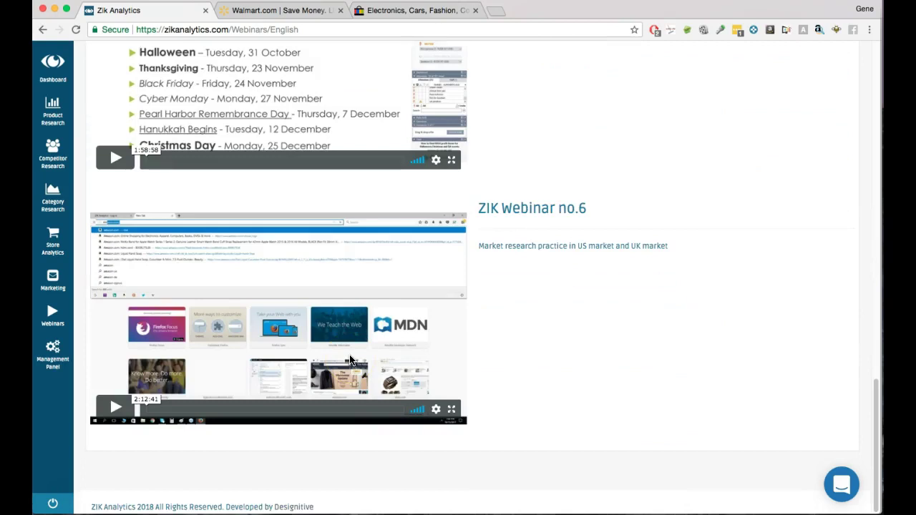
pyautogui.scroll(20, 350, 360)
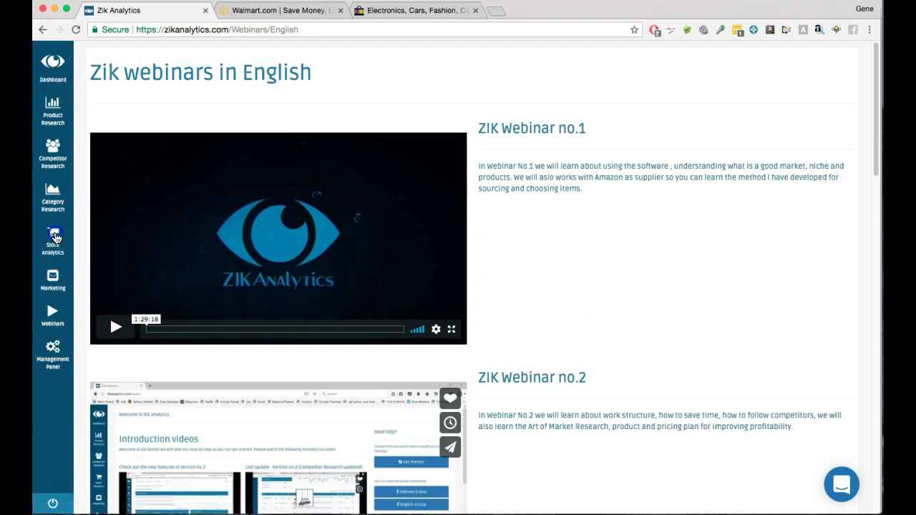
# View the Store Analytics options, return to the dashboard, and open the competitor research page
pyautogui.click(54, 238)
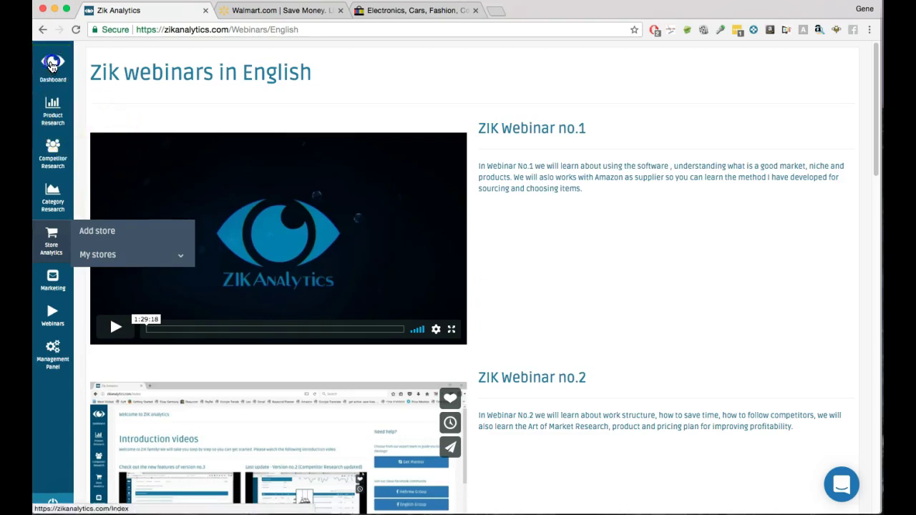
pyautogui.click(52, 64)
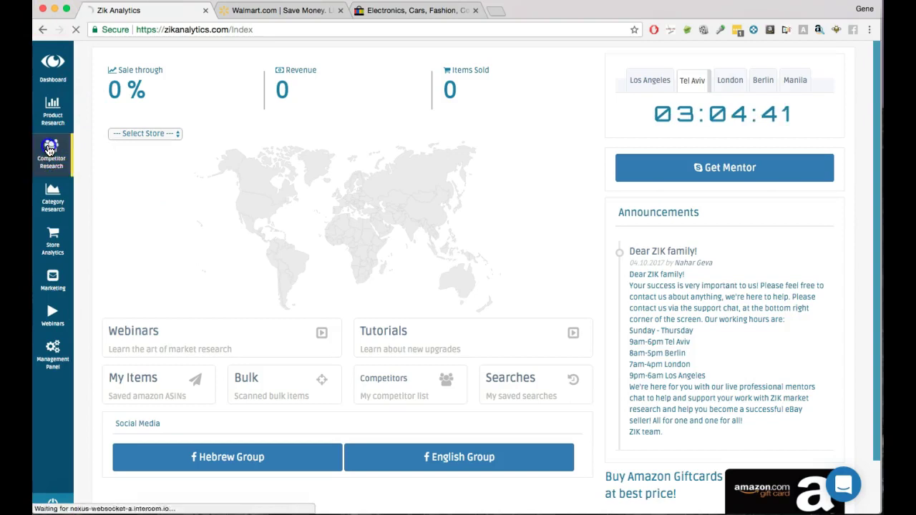
pyautogui.click(49, 148)
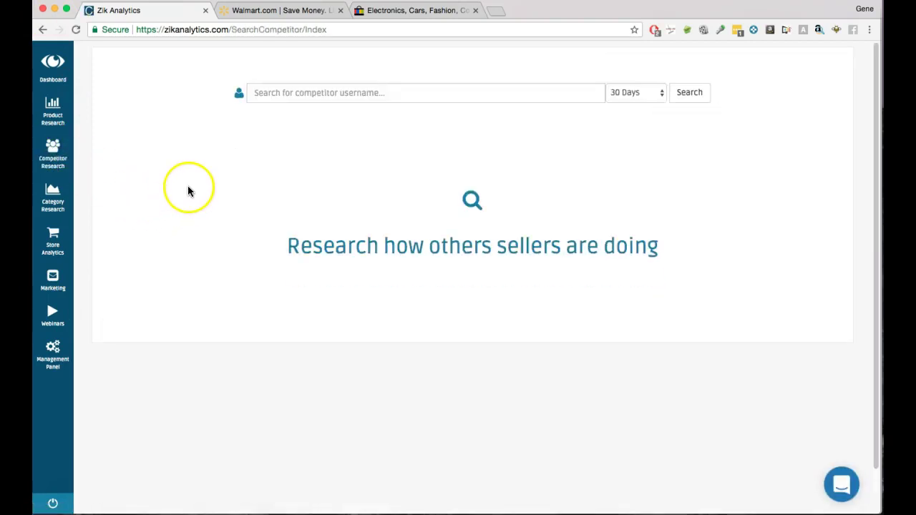
# Switch to the Walmart site and open the Nerf Doomlands 2169 Negotiator Blaster from the featured products
pyautogui.click(278, 16)
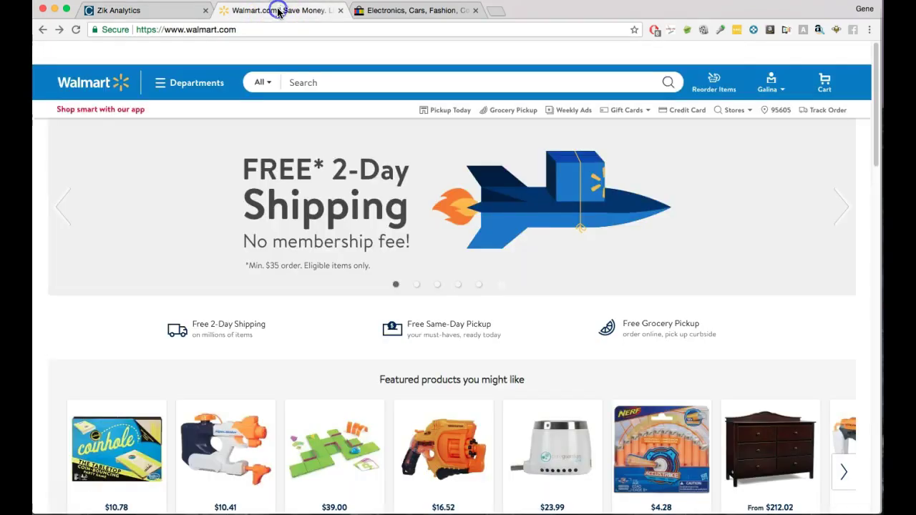
pyautogui.scroll(-1, 547, 227)
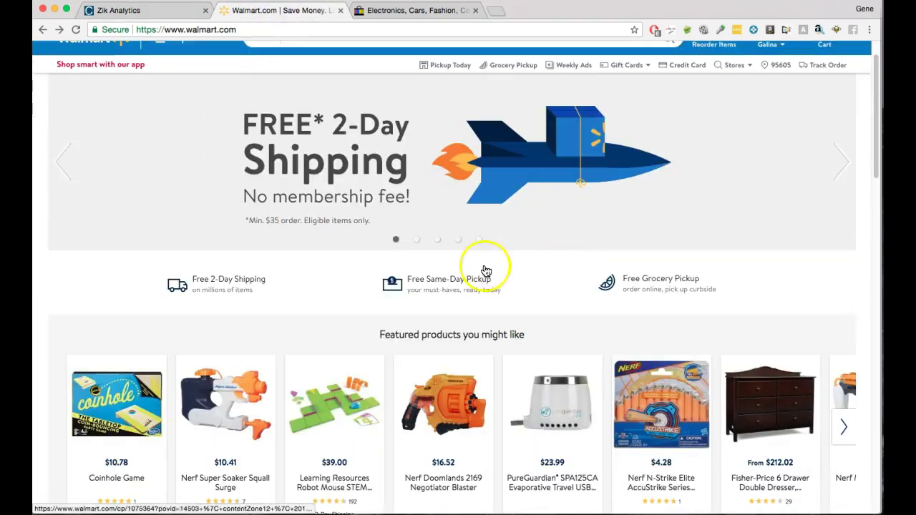
pyautogui.scroll(-2, 437, 243)
pyautogui.scroll(-1, 466, 364)
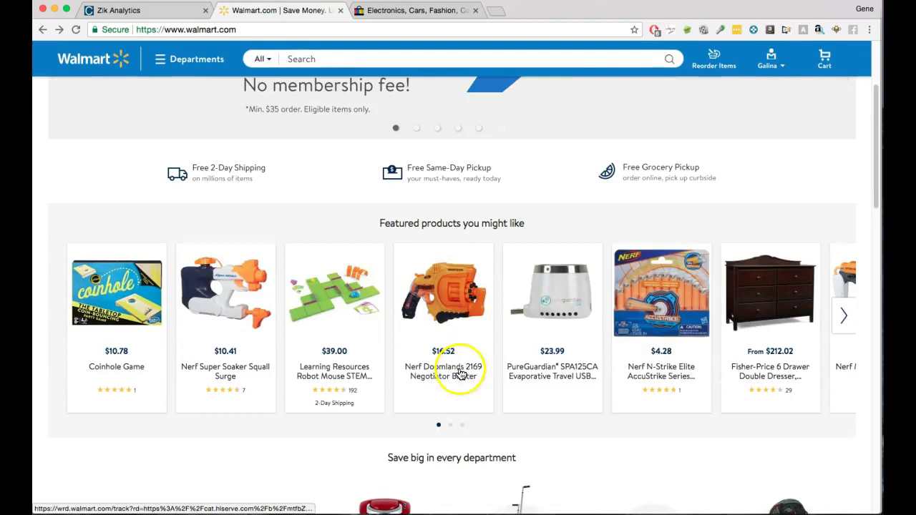
pyautogui.scroll(-2, 219, 375)
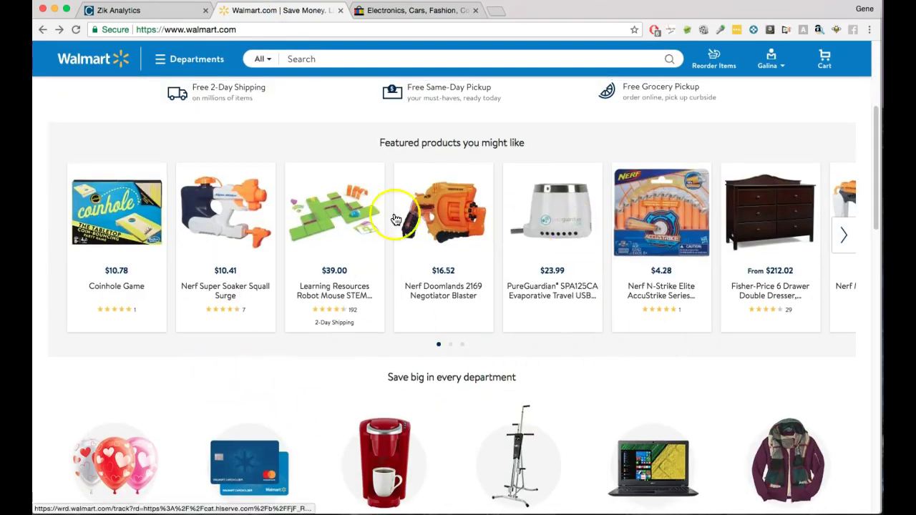
pyautogui.click(444, 221)
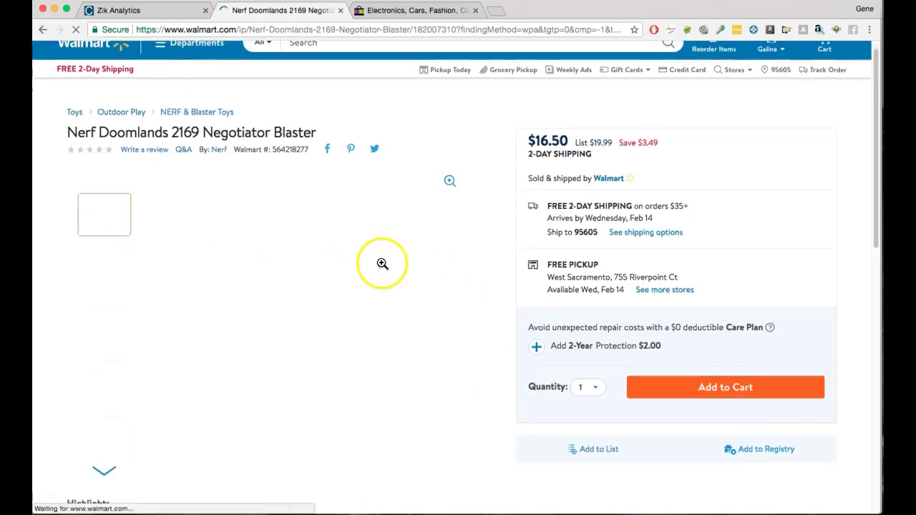
pyautogui.scroll(-5, 503, 305)
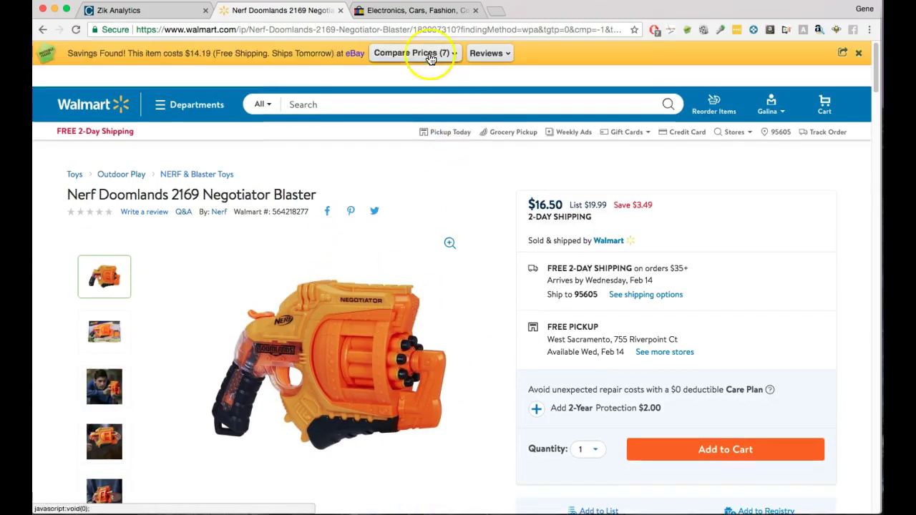
# Compare prices for the blaster, open its new and used eBay listings, and dismiss the price comparison bar on the Walmart page
pyautogui.click(448, 56)
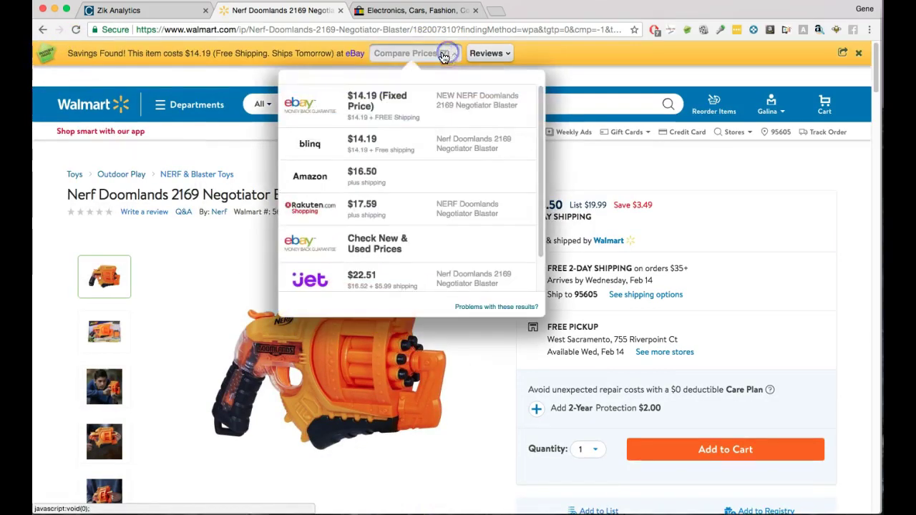
pyautogui.click(391, 243)
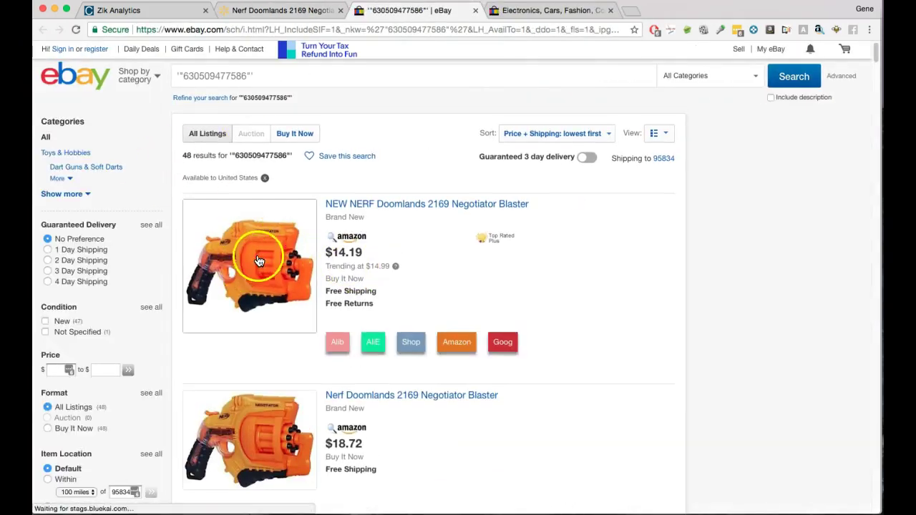
pyautogui.click(295, 10)
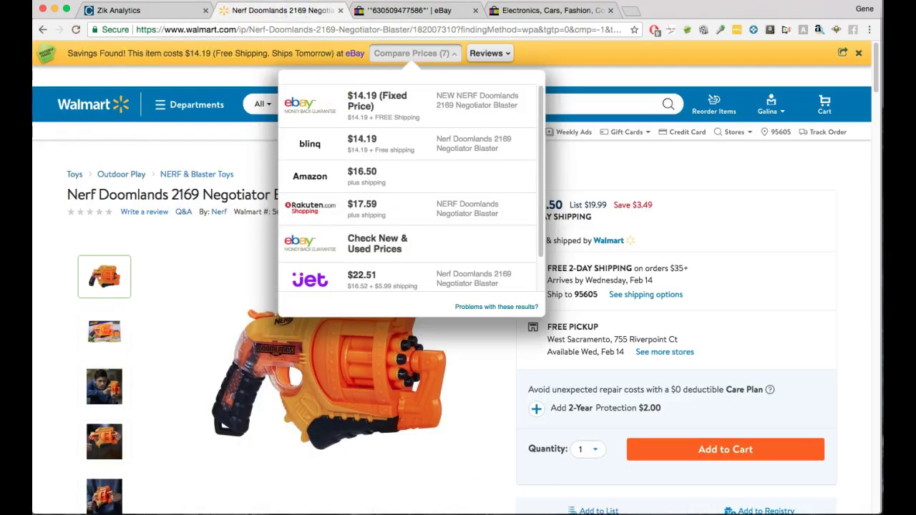
pyautogui.click(858, 53)
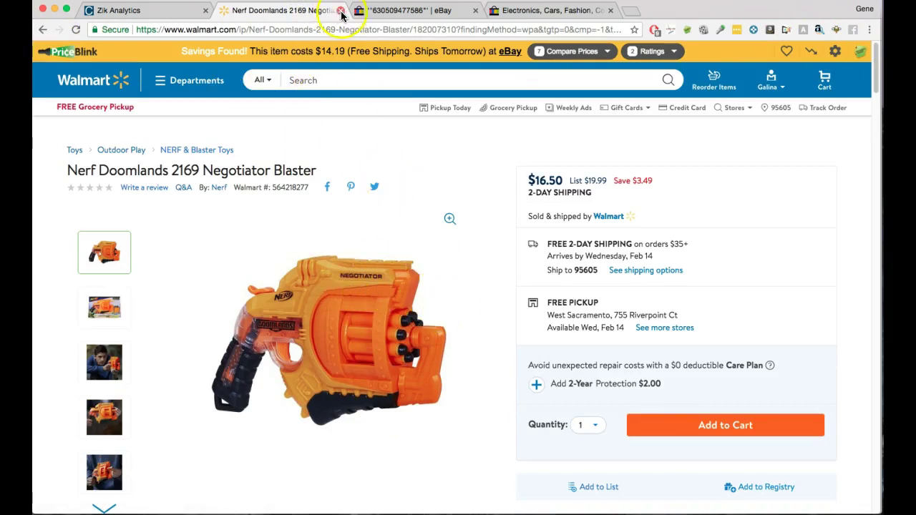
# Examine the prices and listings in the blaster's eBay product-code search, selecting the code, and return to the Walmart product page
pyautogui.click(386, 10)
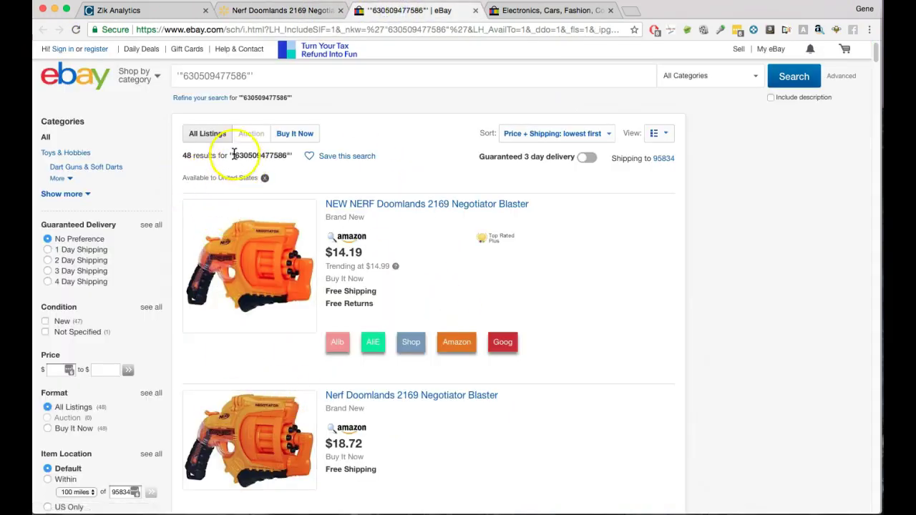
pyautogui.moveTo(181, 76); pyautogui.dragTo(206, 76)
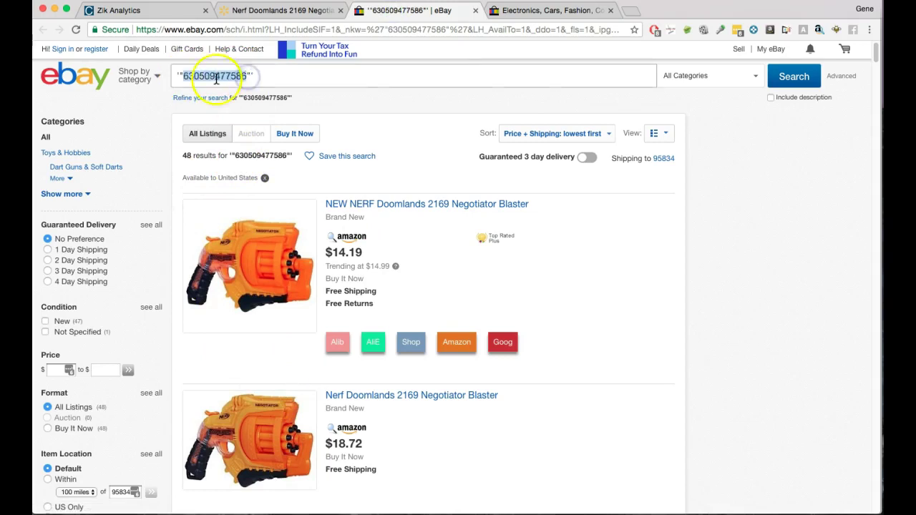
pyautogui.scroll(-10, 287, 343)
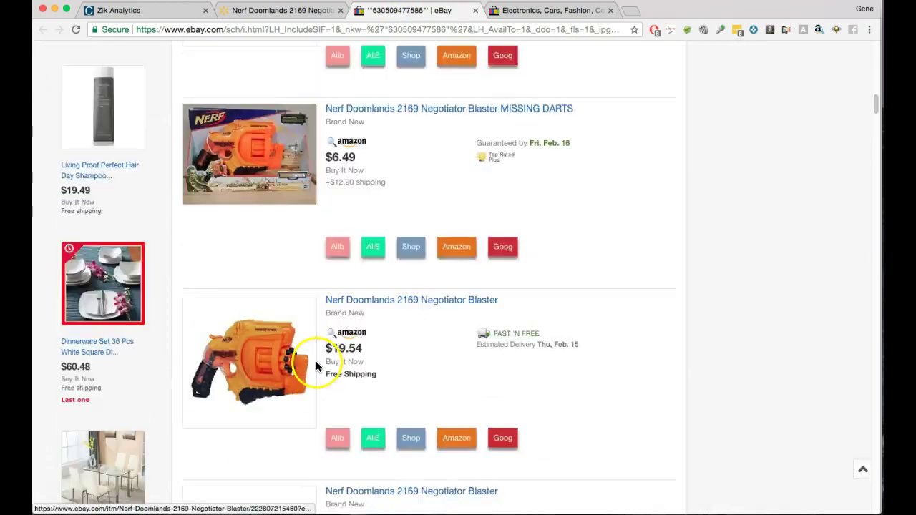
pyautogui.scroll(10, 308, 362)
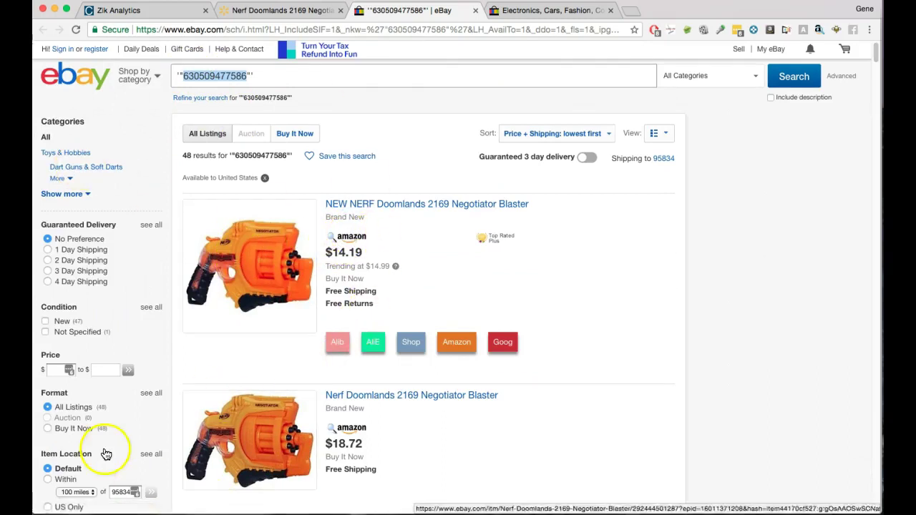
pyautogui.scroll(-3, 435, 296)
pyautogui.scroll(3, 497, 292)
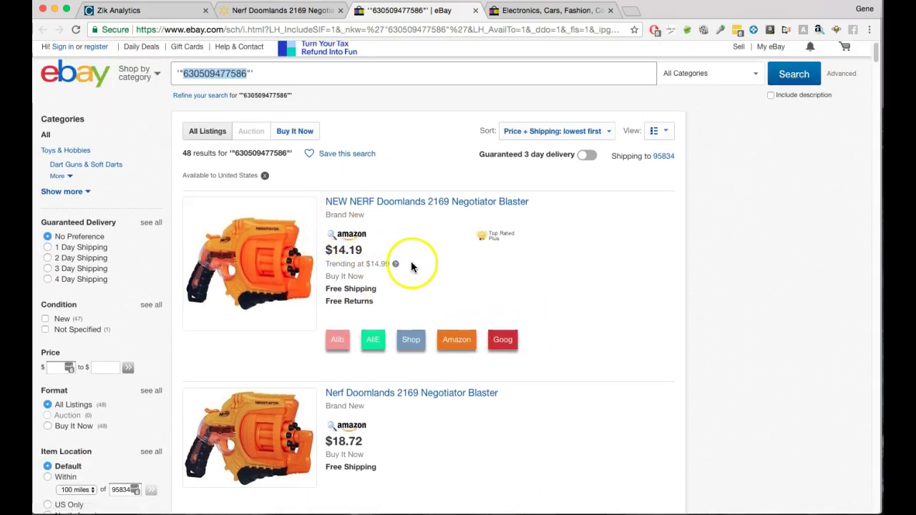
pyautogui.scroll(-6, 541, 278)
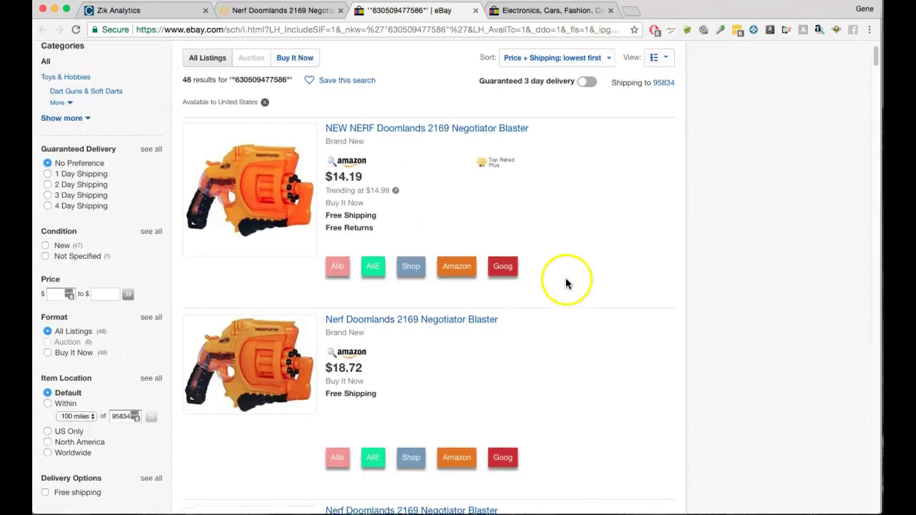
pyautogui.scroll(1, 443, 294)
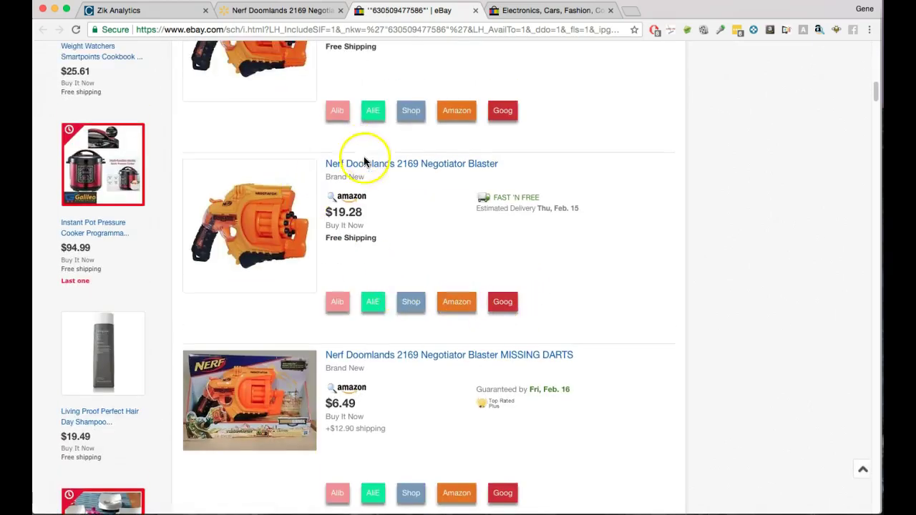
pyautogui.scroll(6, 530, 259)
pyautogui.click(297, 10)
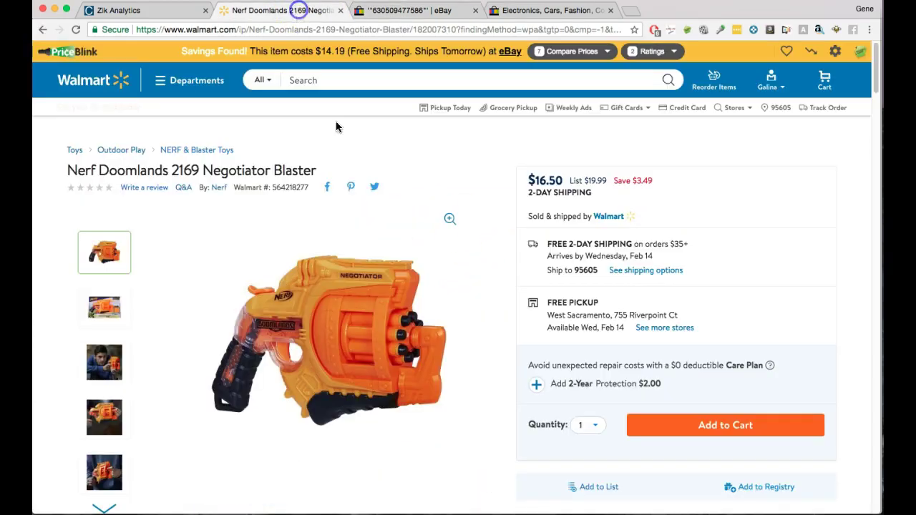
# Browse the blaster's eBay search results, inspect the first brand-new $20.00 listing, and return to the results
pyautogui.click(408, 10)
pyautogui.scroll(-1, 632, 306)
pyautogui.scroll(-12, 625, 285)
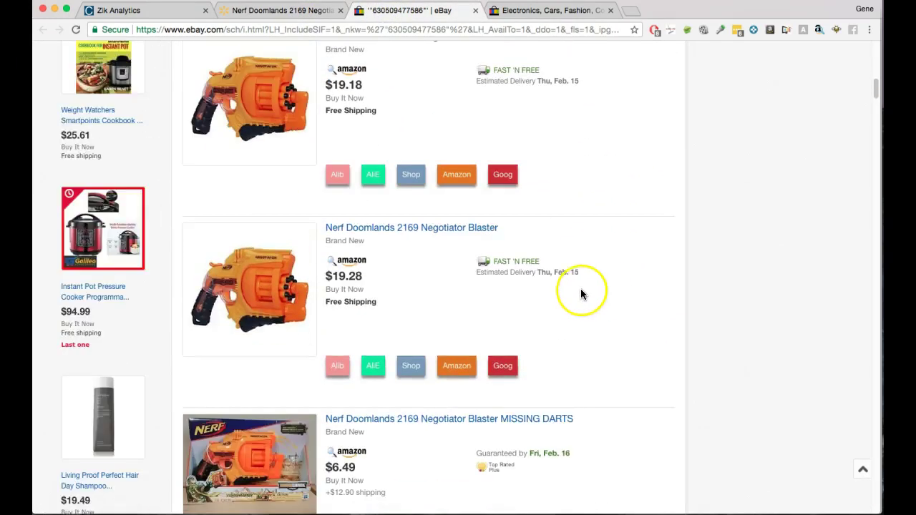
pyautogui.scroll(-10, 560, 307)
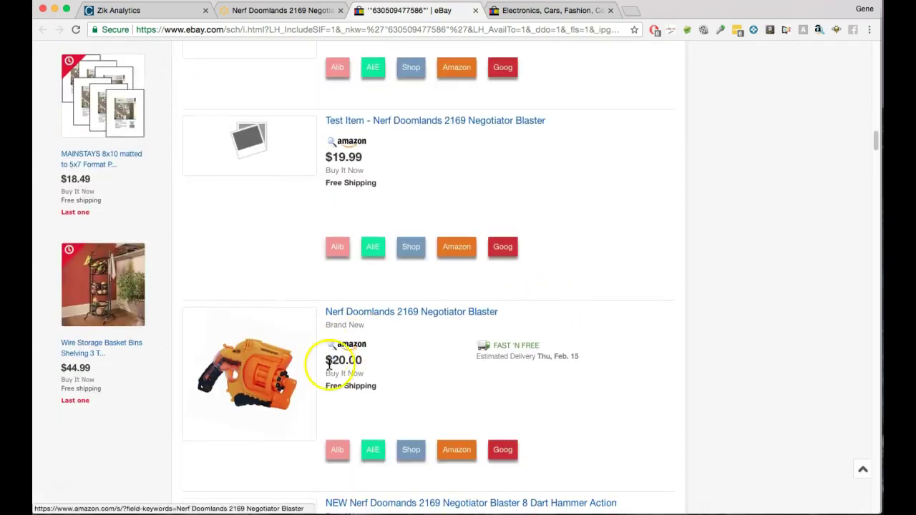
pyautogui.click(254, 363)
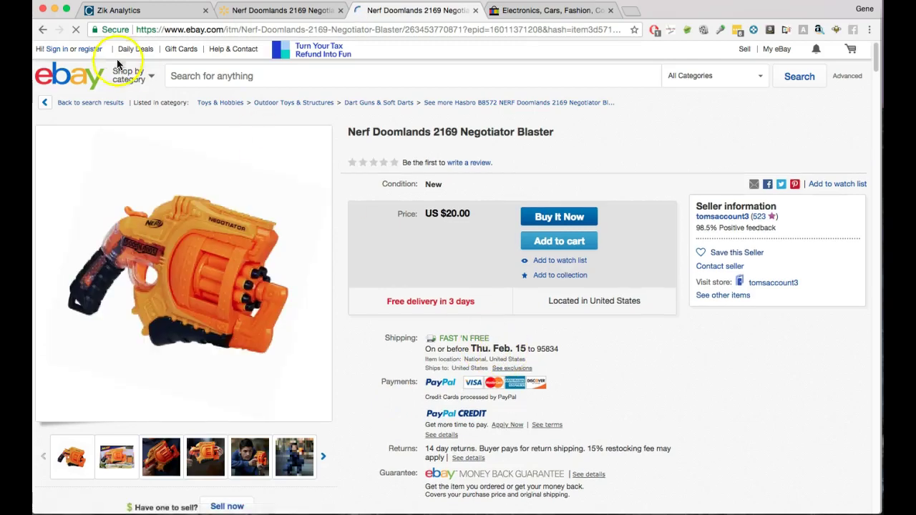
pyautogui.click(42, 32)
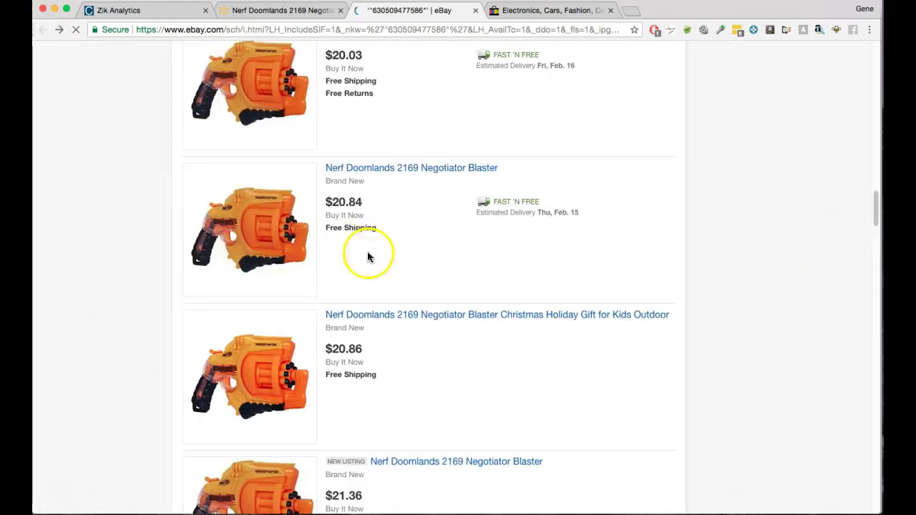
# Open the eBay listing "NEW Nerf Doomands 2169 Negotiator Blaster 8 Dart Hammer Action" and copy its seller's username
pyautogui.scroll(15, 466, 365)
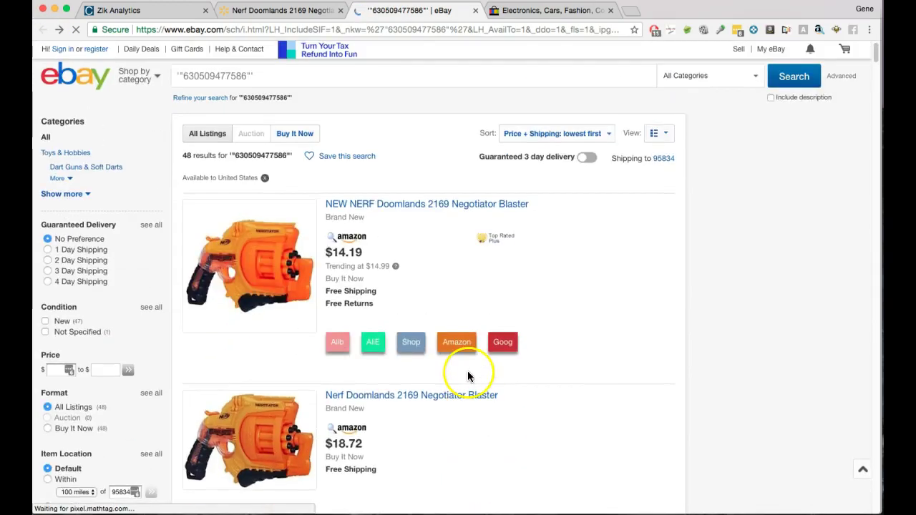
pyautogui.scroll(-5, 487, 305)
pyautogui.scroll(-10, 517, 311)
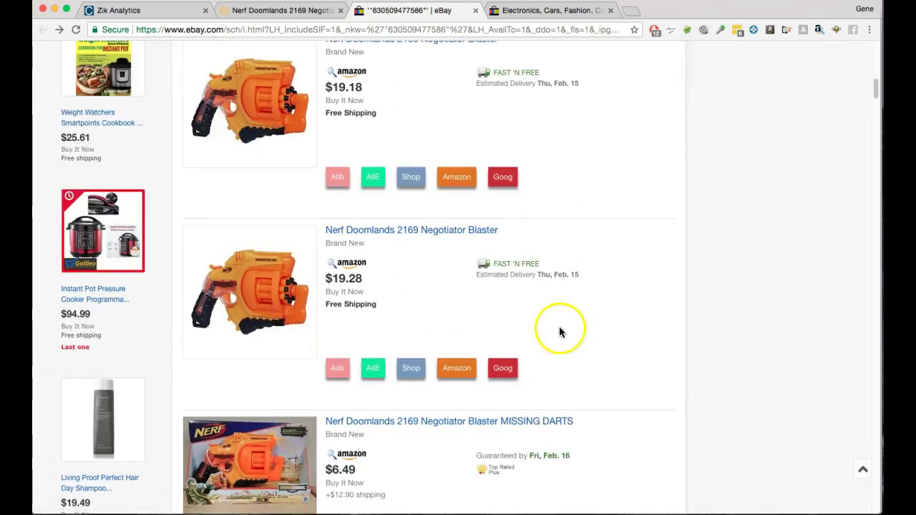
pyautogui.scroll(-8, 430, 350)
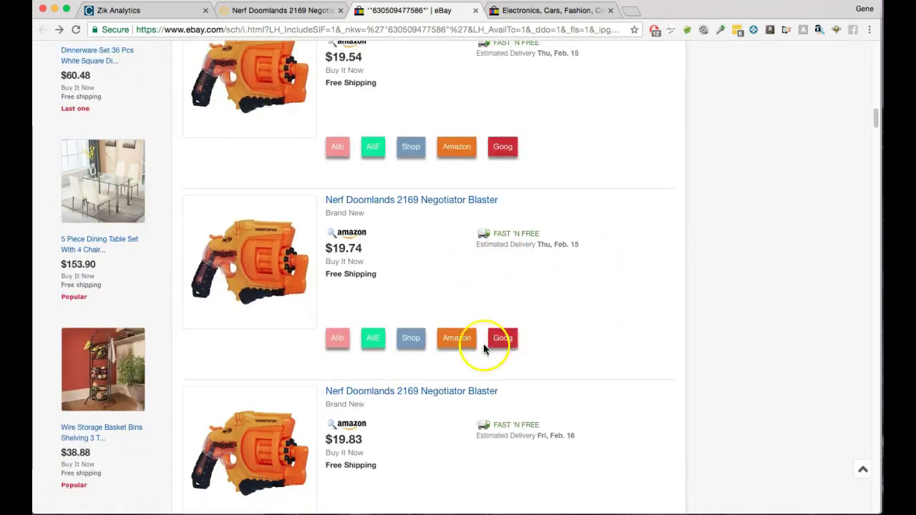
pyautogui.scroll(-3, 410, 350)
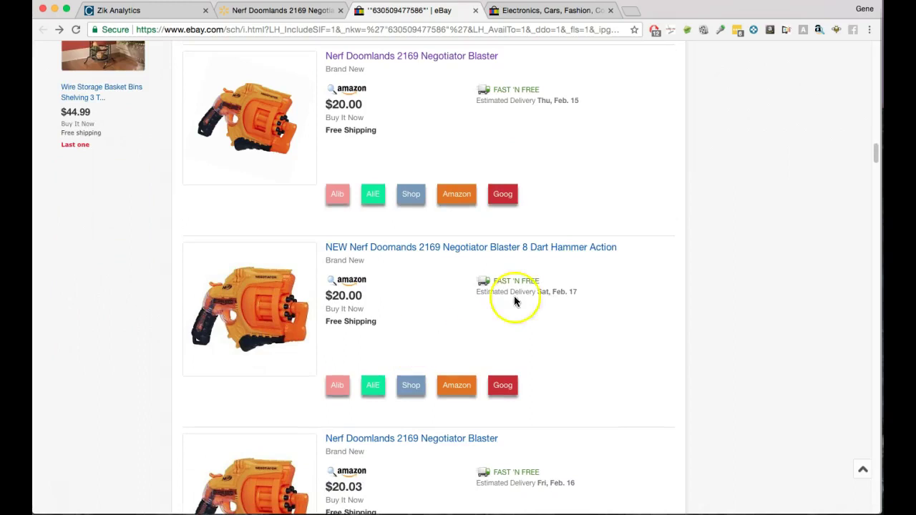
pyautogui.click(260, 290)
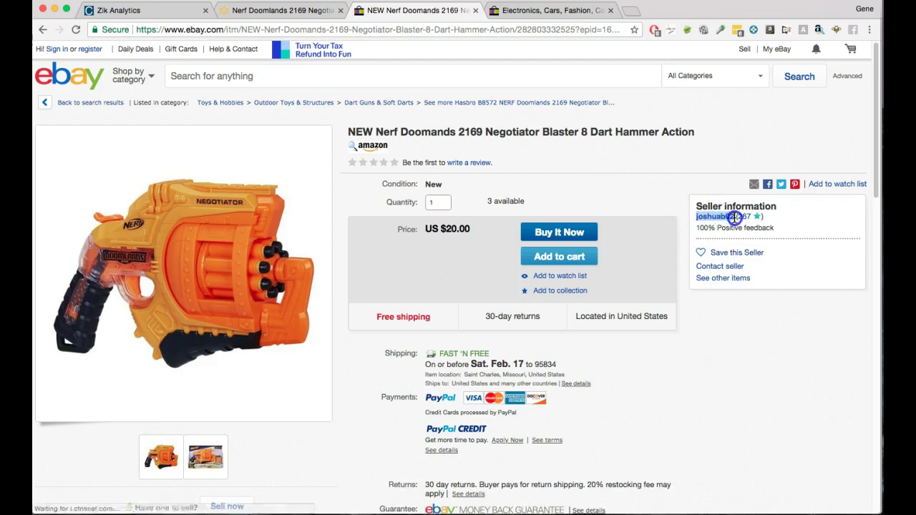
pyautogui.rightClick(708, 216)
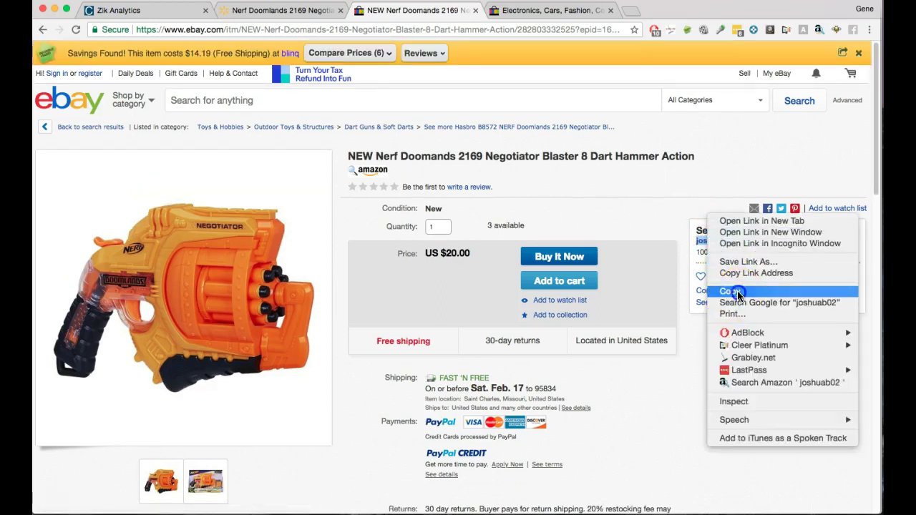
pyautogui.click(737, 292)
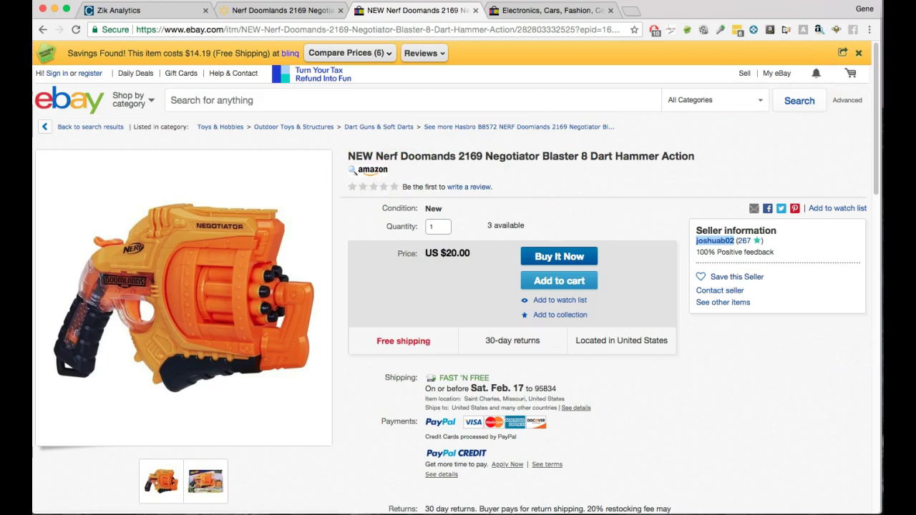
# Switch to Zik Analytics and run a competitor search for the copied seller username over 30 Days
pyautogui.click(182, 11)
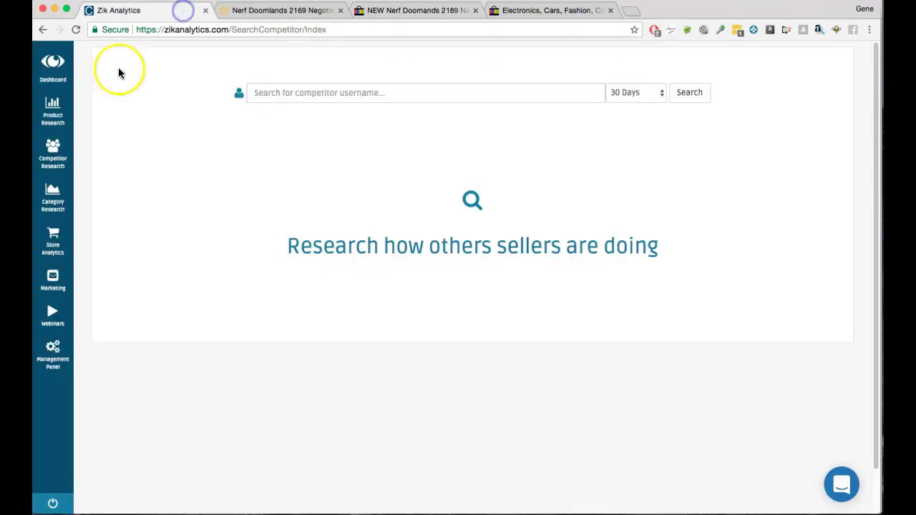
pyautogui.rightClick(316, 93)
pyautogui.click(347, 151)
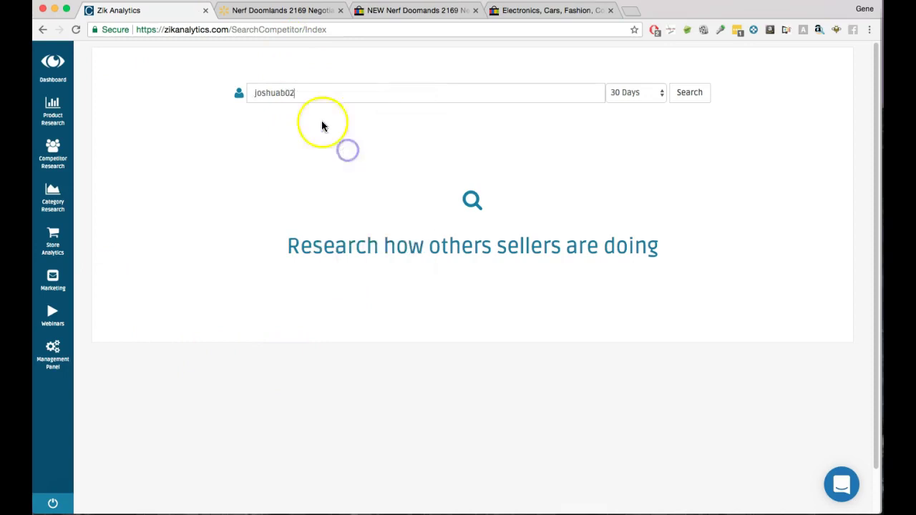
pyautogui.click(643, 93)
pyautogui.click(633, 127)
pyautogui.click(691, 93)
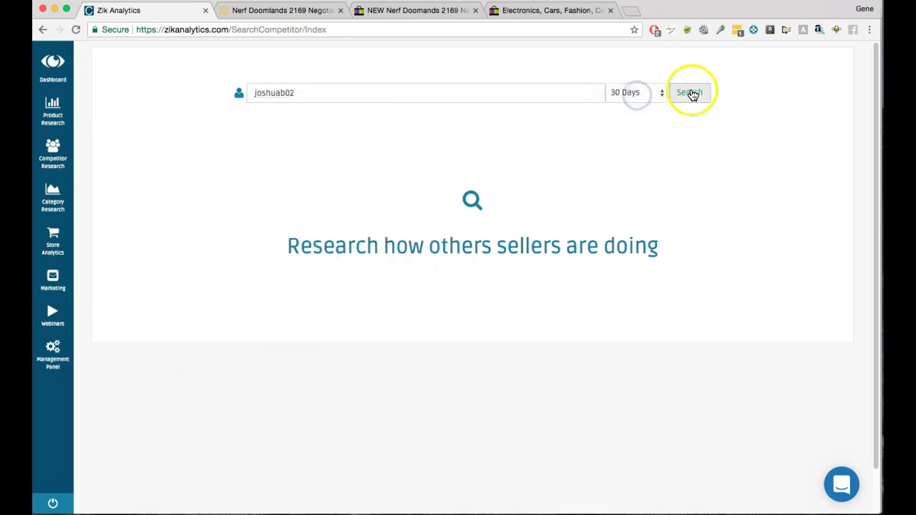
# Return to the eBay listing, browse the seller's other items, and inspect the Nike Vapor Pro football cleats listing
pyautogui.click(279, 10)
pyautogui.click(412, 10)
pyautogui.moveTo(177, 237)
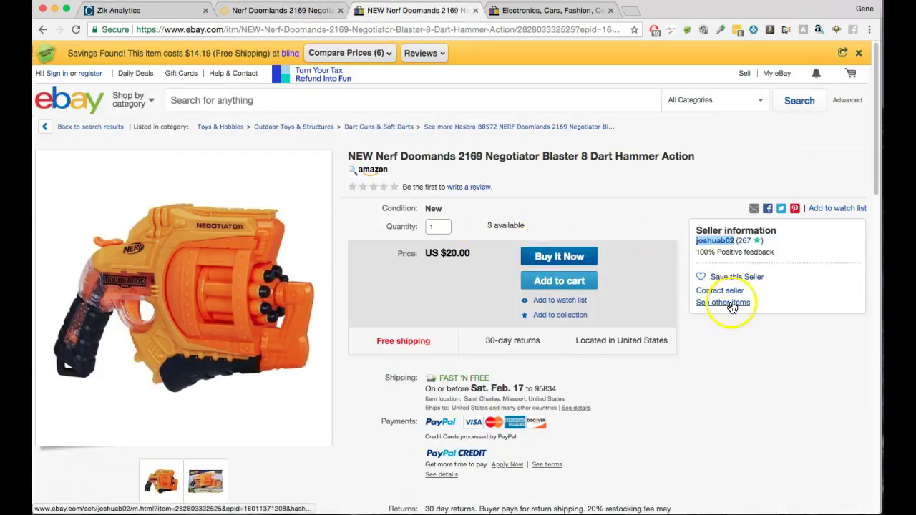
pyautogui.click(730, 303)
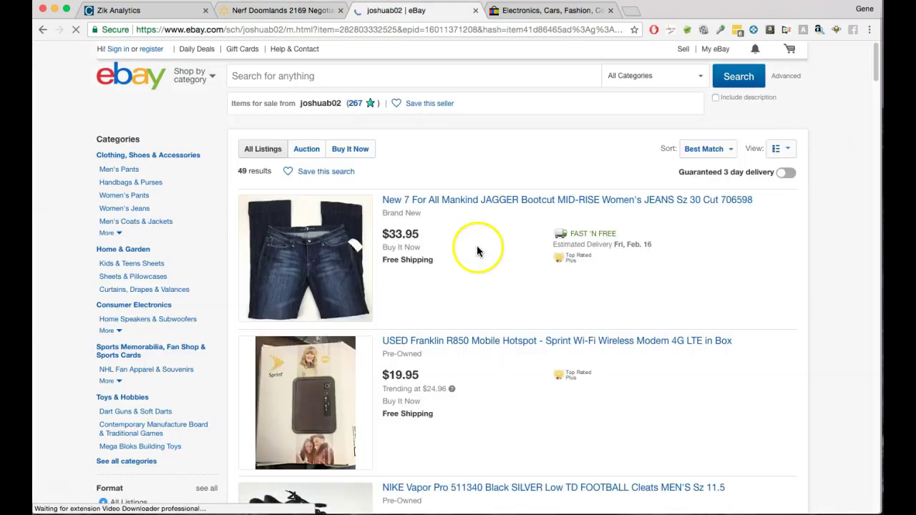
pyautogui.scroll(-3, 108, 292)
pyautogui.scroll(-9, 112, 293)
pyautogui.scroll(9, 113, 317)
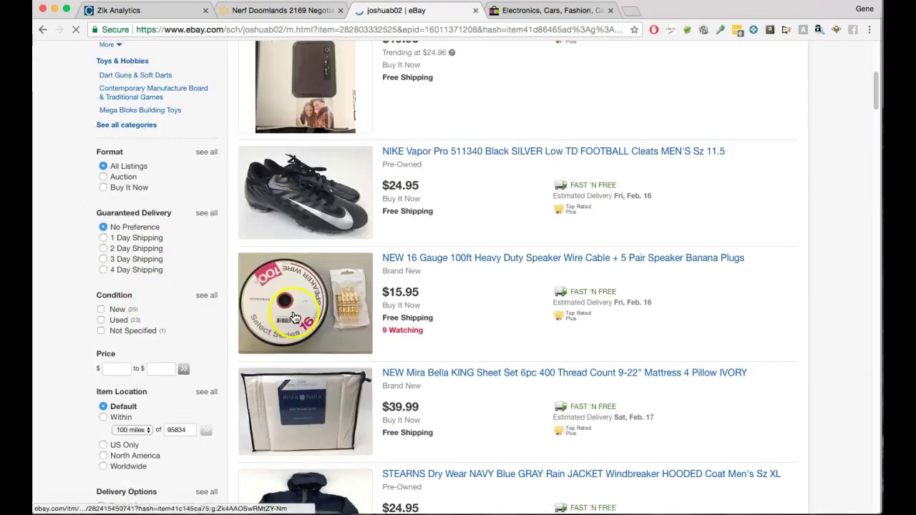
pyautogui.scroll(-5, 345, 295)
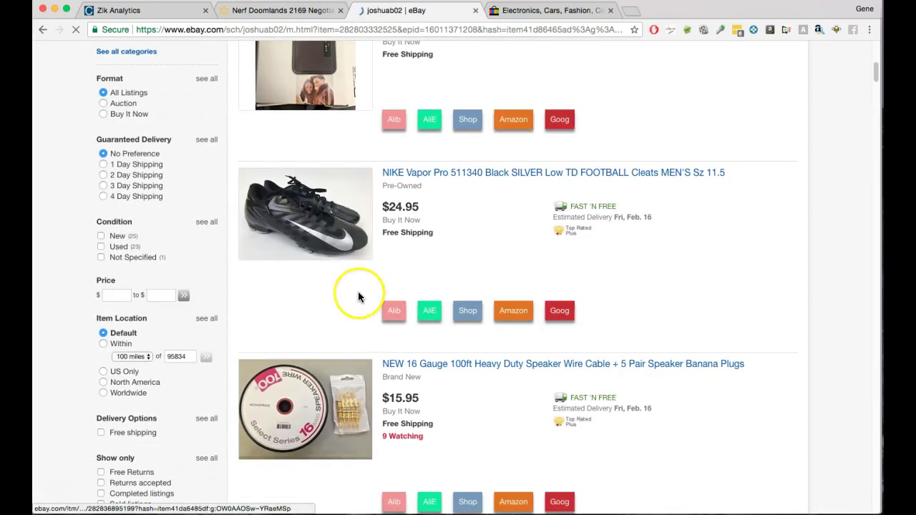
pyautogui.click(319, 207)
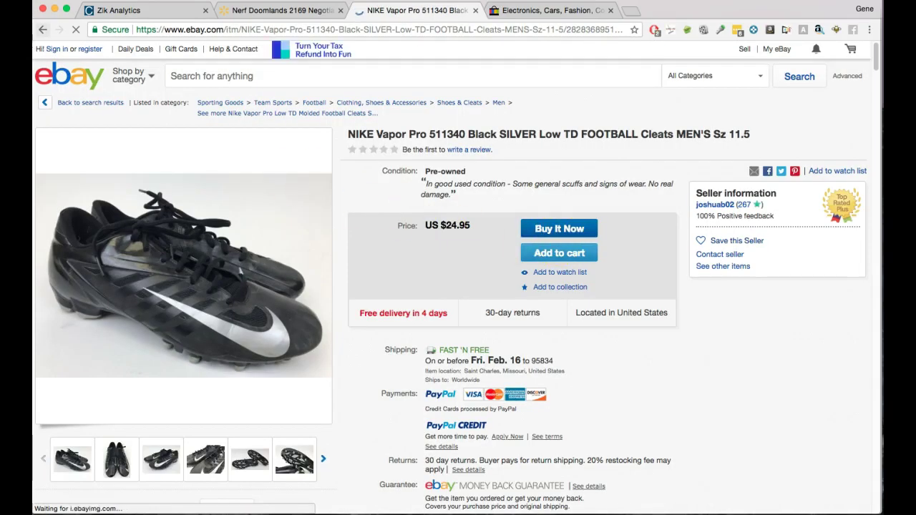
pyautogui.click(41, 32)
pyautogui.scroll(-3, 157, 251)
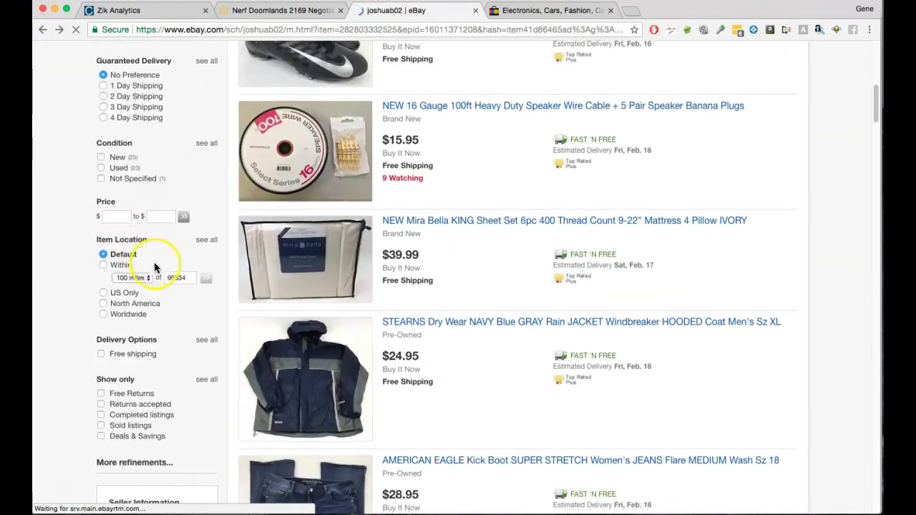
# Filter the seller's eBay items to sold listings and look through them
pyautogui.click(121, 350)
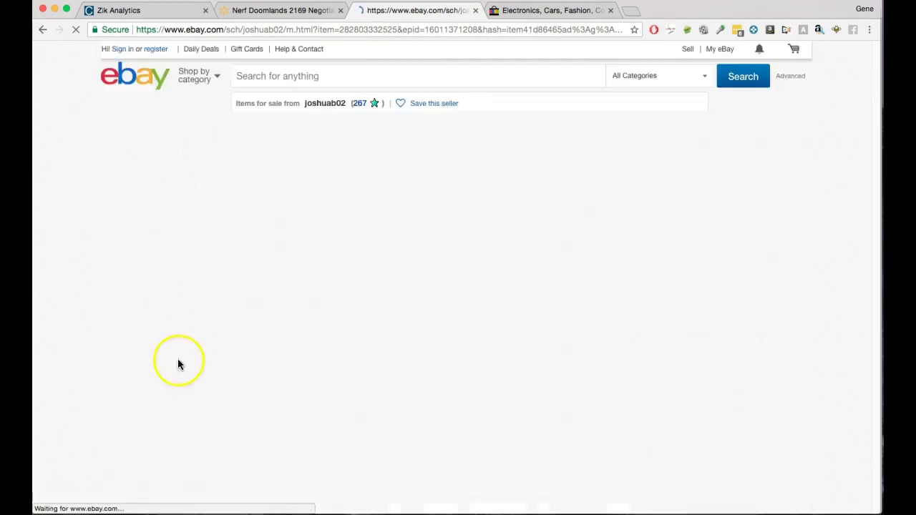
pyautogui.scroll(-10, 435, 220)
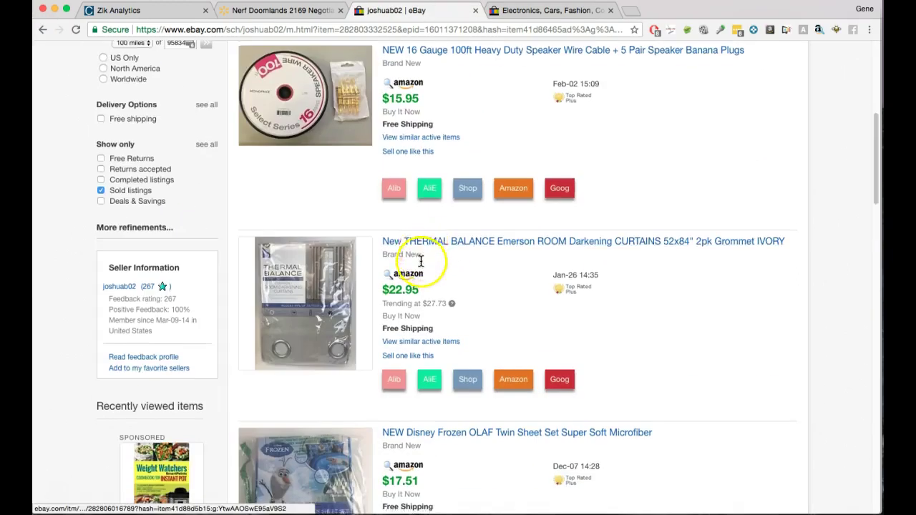
pyautogui.scroll(8, 425, 289)
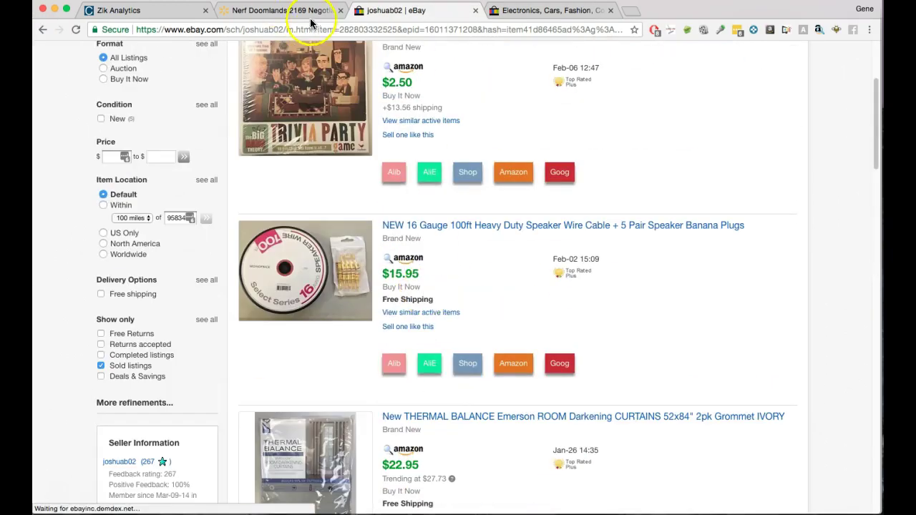
# Rerun the seller's competitor search in Zik Analytics and examine the 30-day statistics and sales of each product
pyautogui.click(118, 10)
pyautogui.click(691, 100)
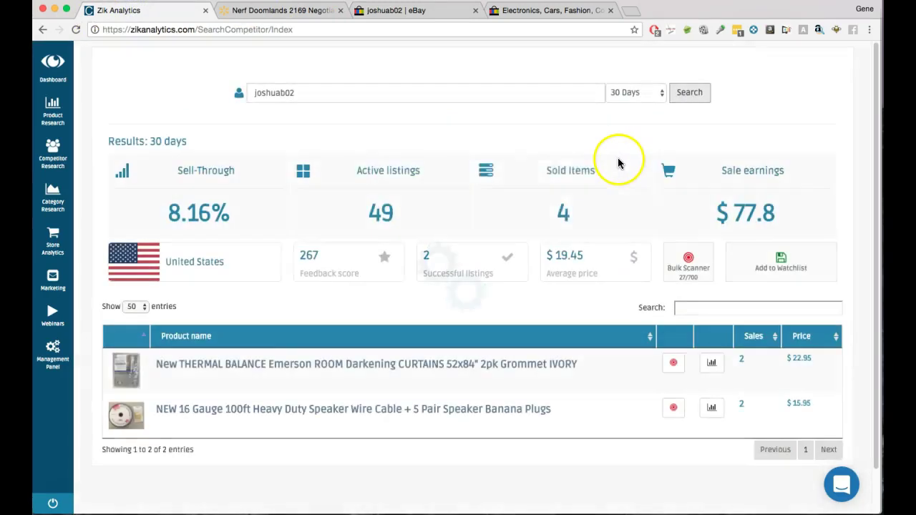
pyautogui.scroll(-1, 493, 403)
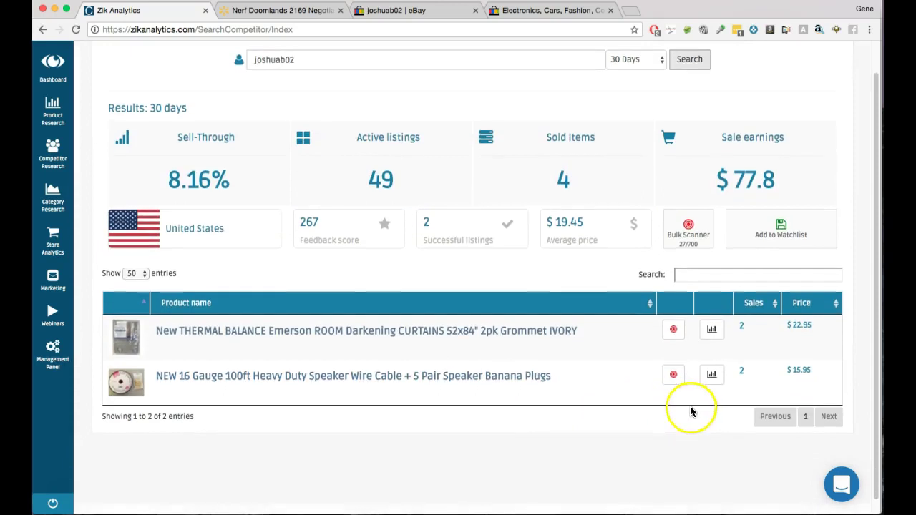
pyautogui.click(744, 373)
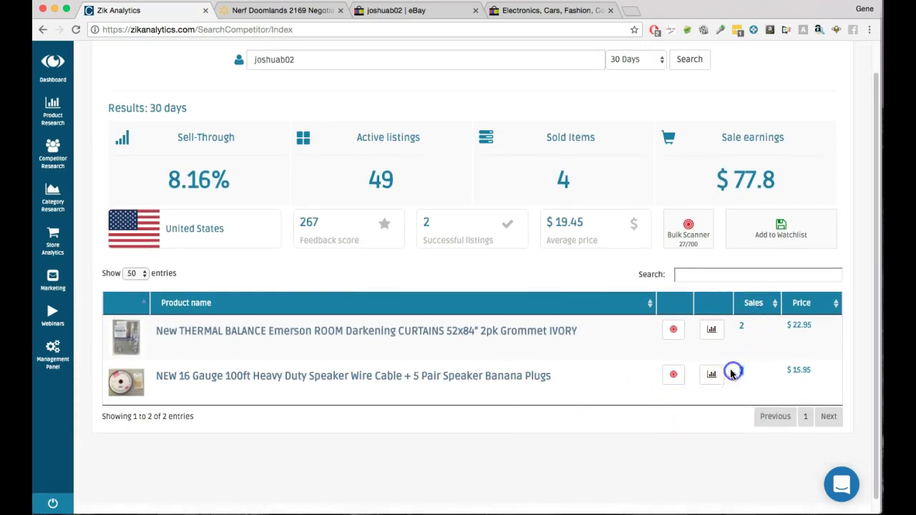
pyautogui.click(734, 325)
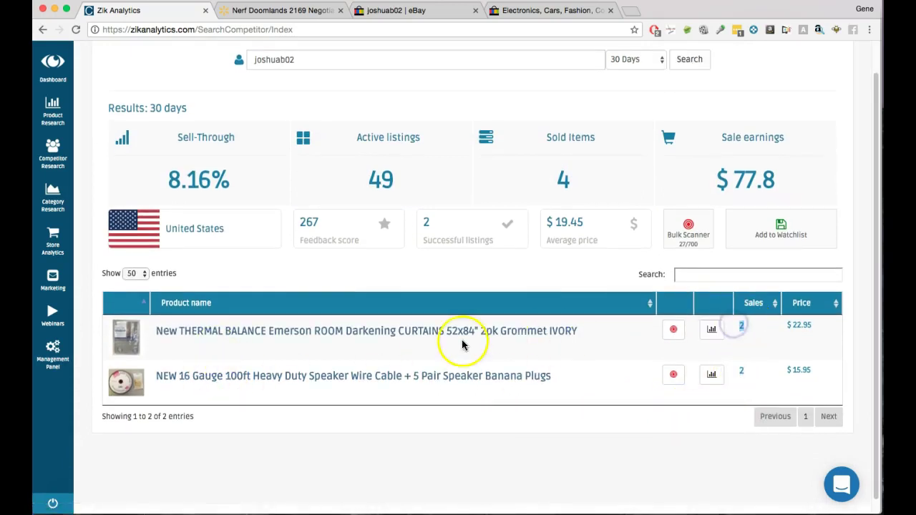
pyautogui.scroll(1, 330, 269)
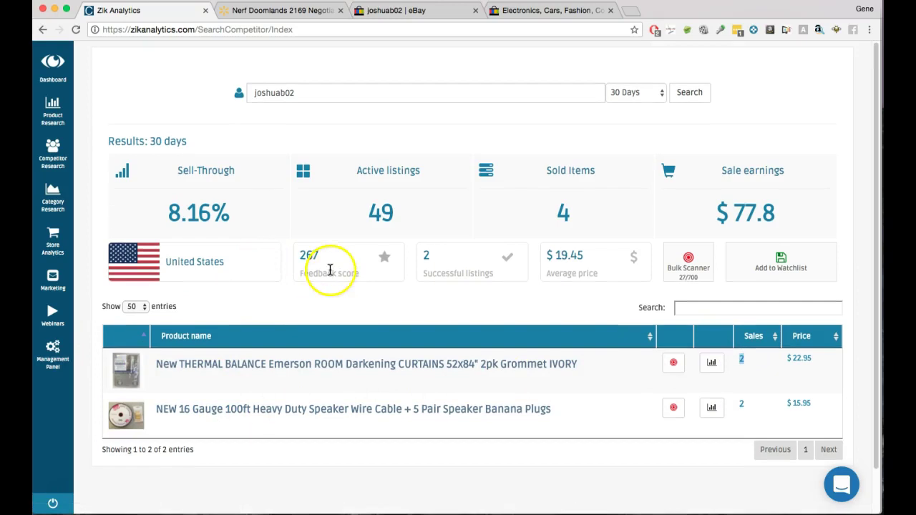
# Check the seller's sold eBay listings against the competitor research results
pyautogui.click(295, 10)
pyautogui.click(409, 10)
pyautogui.scroll(-5, 501, 322)
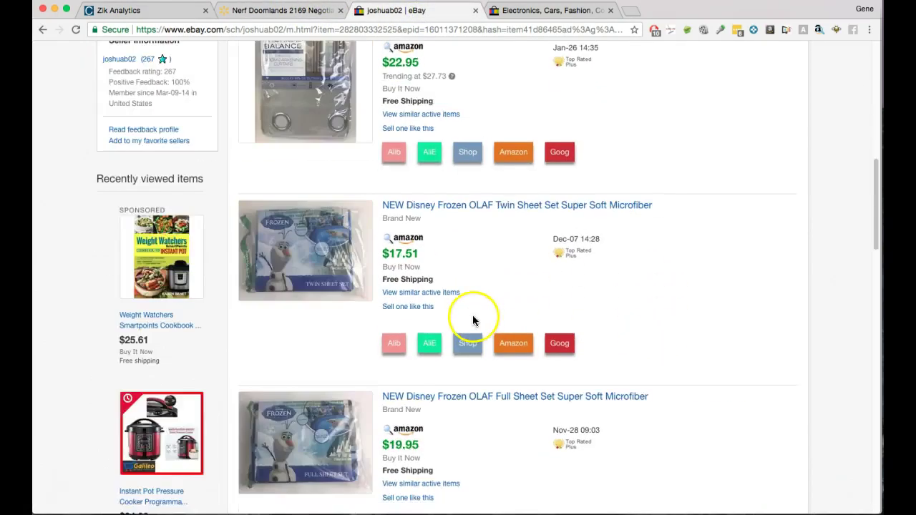
pyautogui.scroll(8, 465, 312)
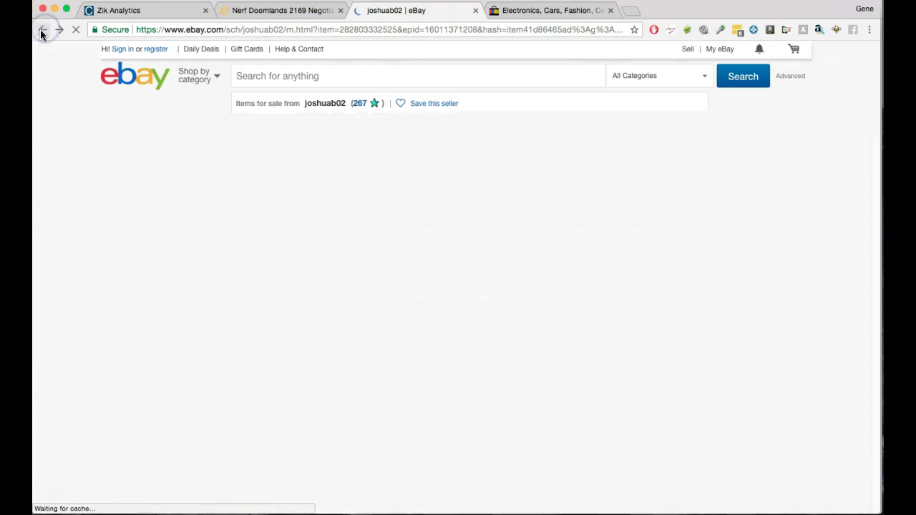
# Return to the blaster's eBay search results, open the "Christmas Holiday Gift for Kids Outdoor" listing, and copy its seller's username
pyautogui.click(45, 29)
pyautogui.click(46, 30)
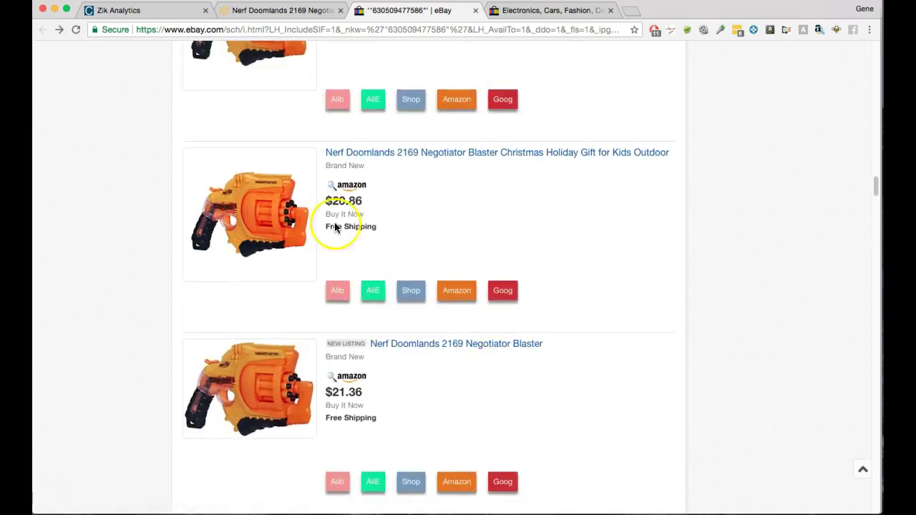
pyautogui.click(422, 156)
pyautogui.click(285, 7)
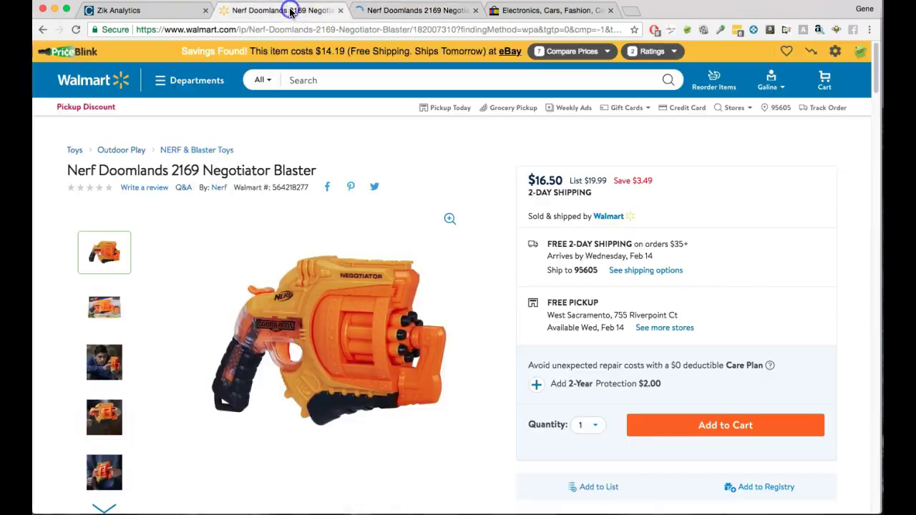
pyautogui.click(116, 10)
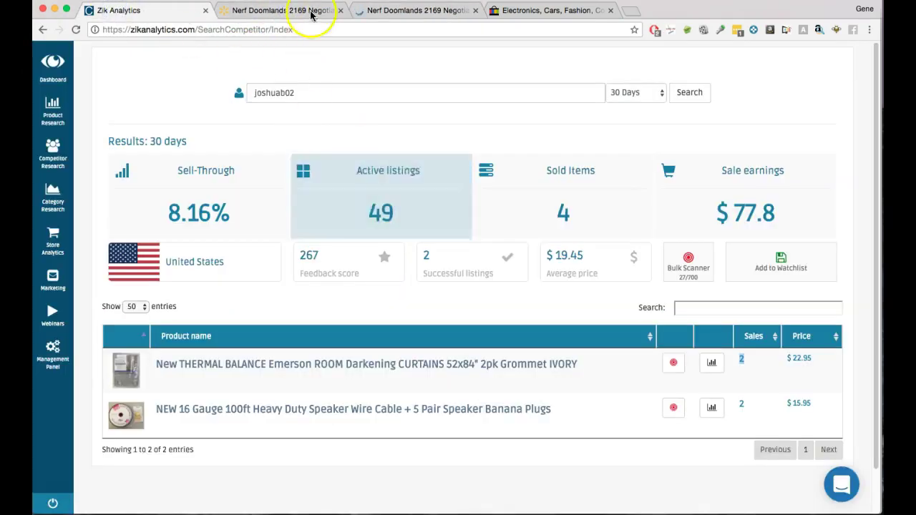
pyautogui.click(400, 10)
pyautogui.moveTo(711, 220); pyautogui.dragTo(752, 242)
pyautogui.rightClick(752, 243)
pyautogui.click(607, 321)
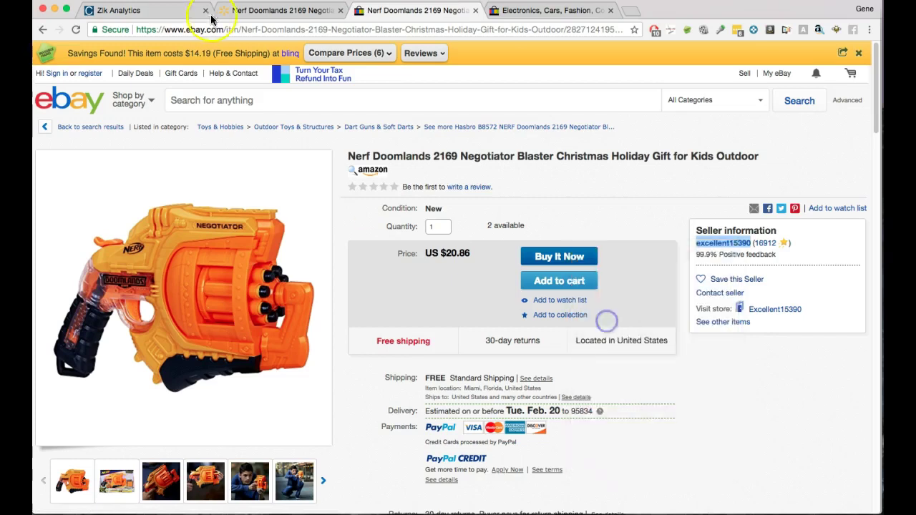
# Switch to Zik Analytics and run a 30-day competitor search for the copied seller username
pyautogui.click(165, 11)
pyautogui.click(347, 91)
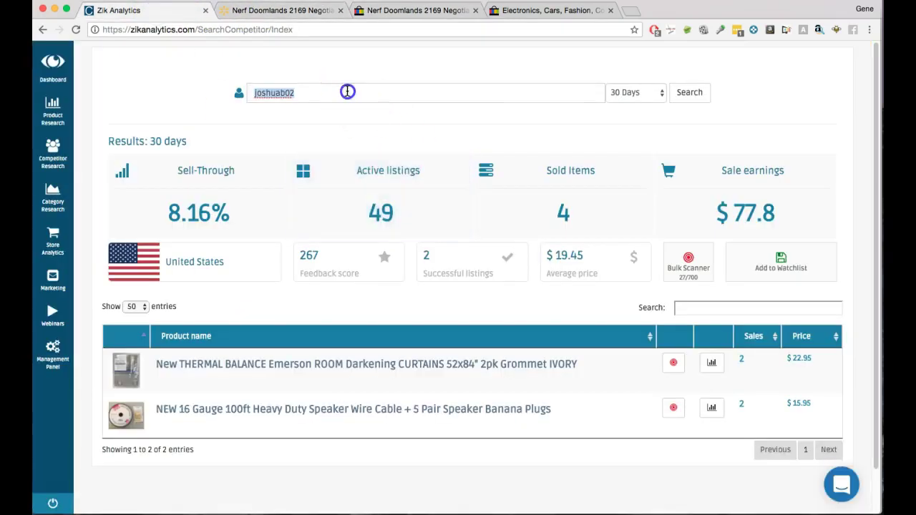
pyautogui.rightClick(347, 92)
pyautogui.click(391, 224)
pyautogui.click(689, 92)
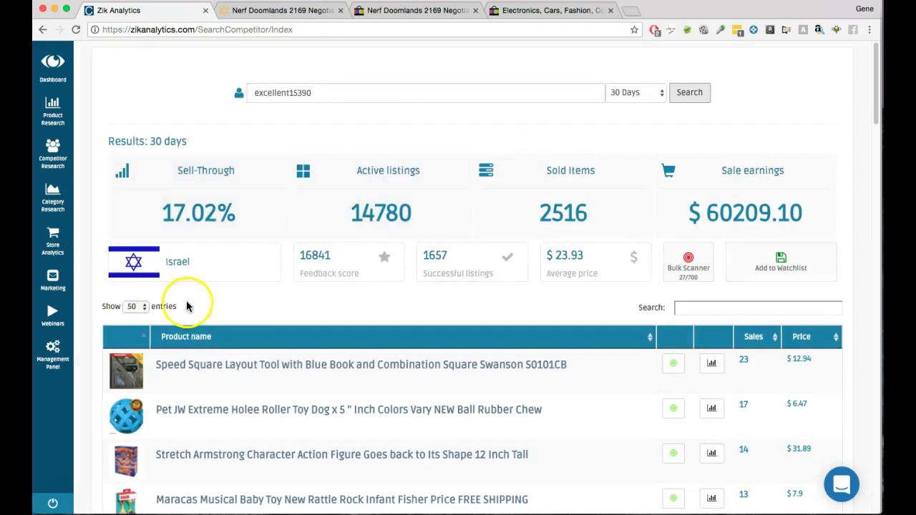
# Examine the seller's country, sell-through rate and the sales of the Speed Square Layout Tool
pyautogui.doubleClick(192, 264)
pyautogui.moveTo(158, 210); pyautogui.dragTo(224, 212)
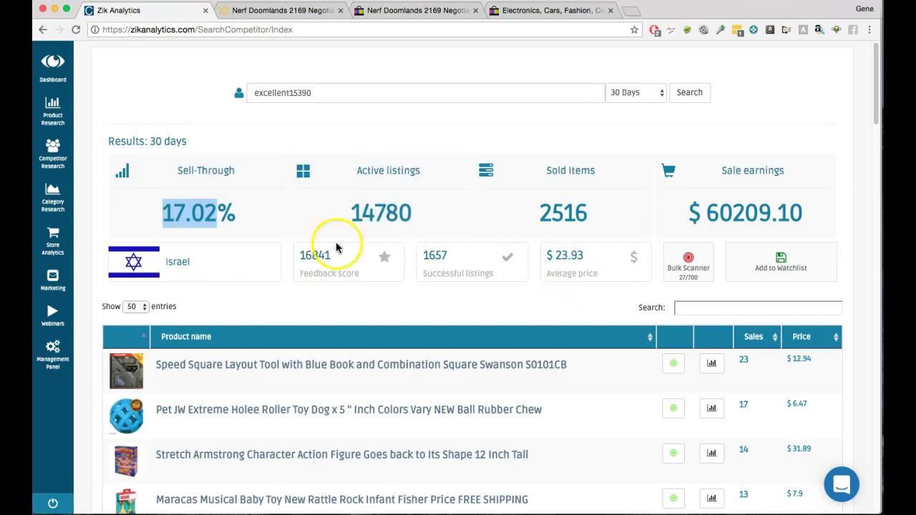
pyautogui.scroll(-5, 466, 237)
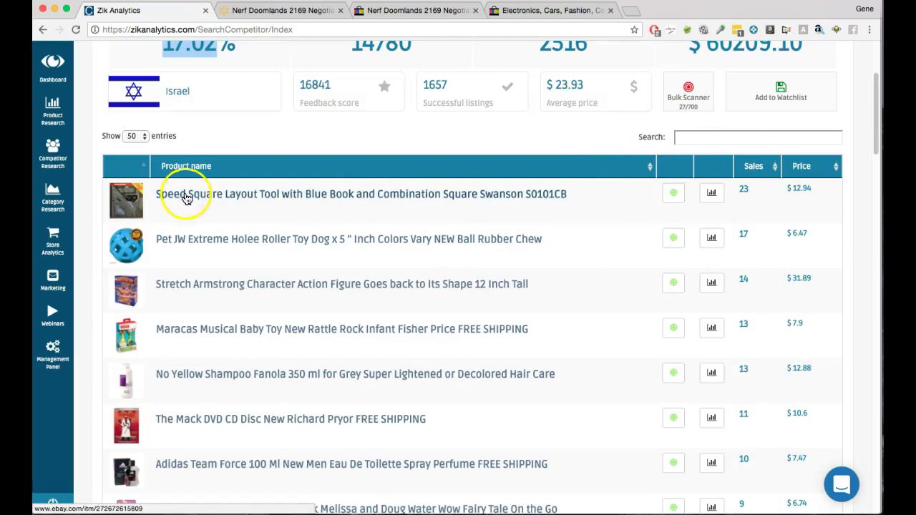
pyautogui.moveTo(104, 201)
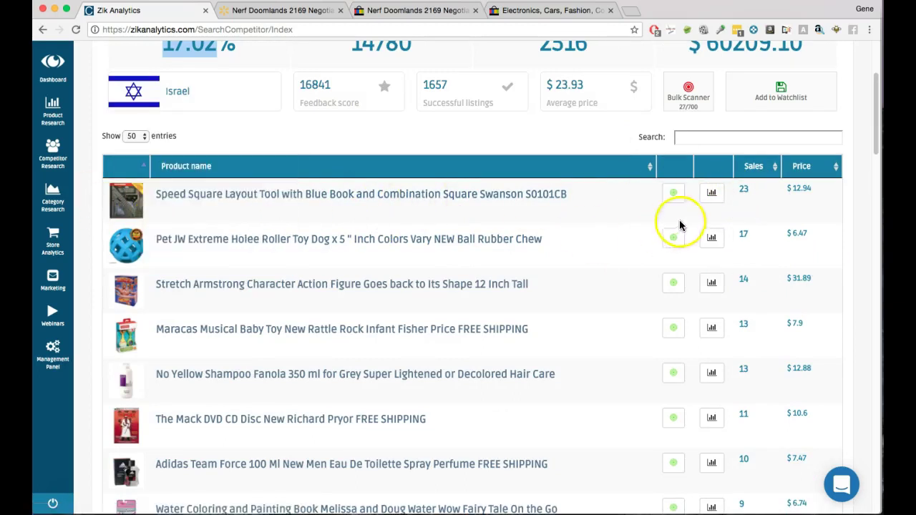
pyautogui.click(743, 189)
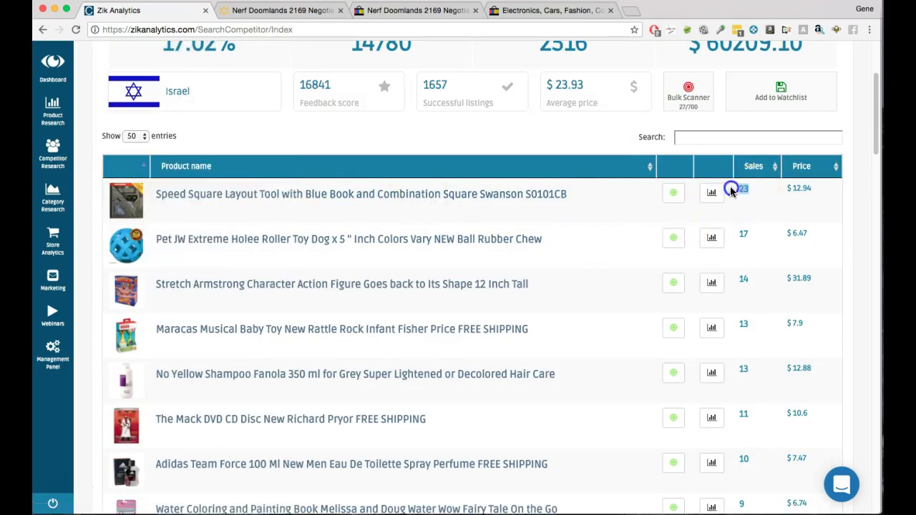
# Try sorting the seller's products by price, and sort them by sales from highest to lowest
pyautogui.click(763, 169)
pyautogui.click(762, 169)
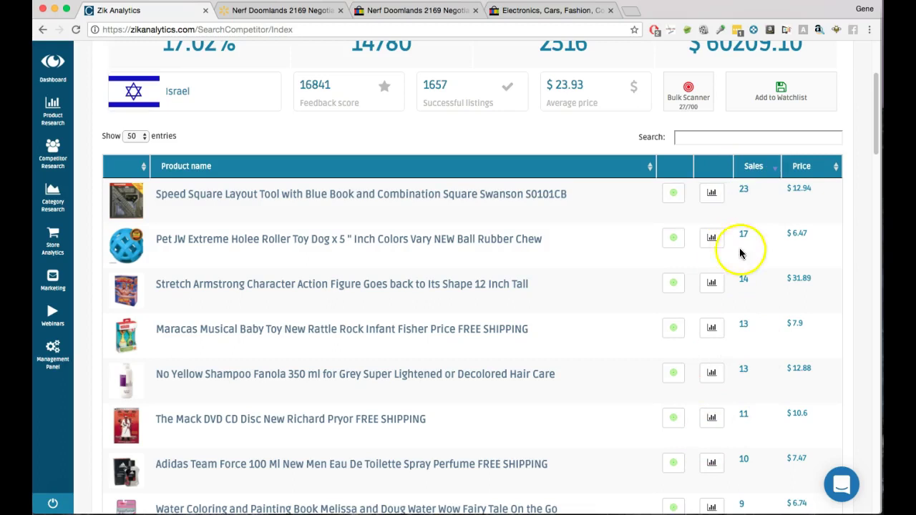
pyautogui.click(833, 168)
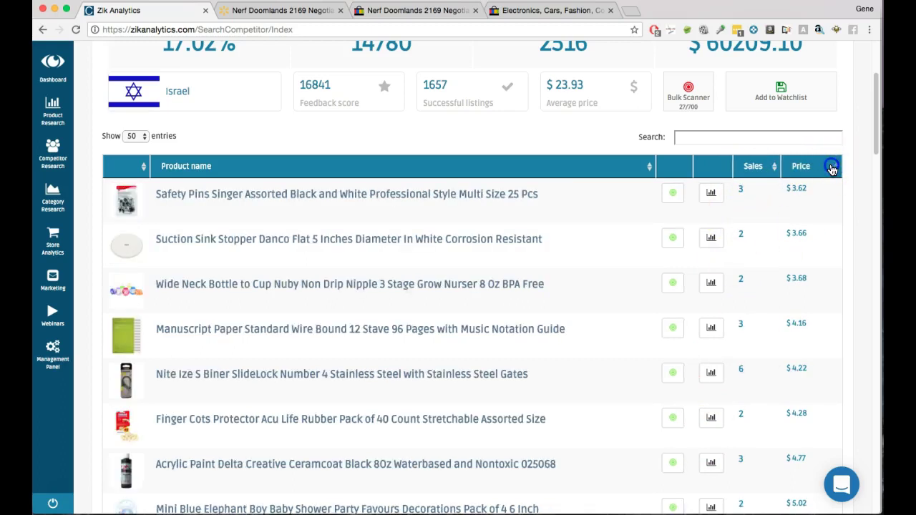
pyautogui.click(834, 169)
pyautogui.click(762, 169)
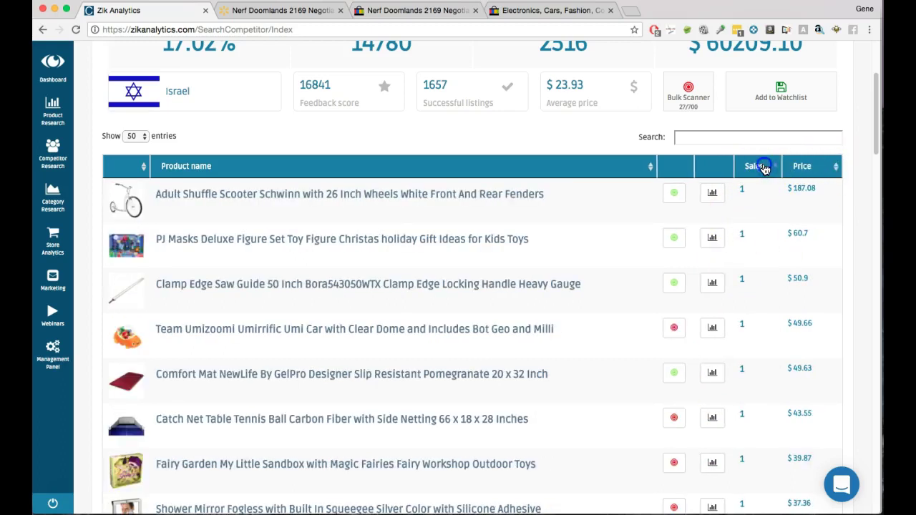
pyautogui.click(763, 168)
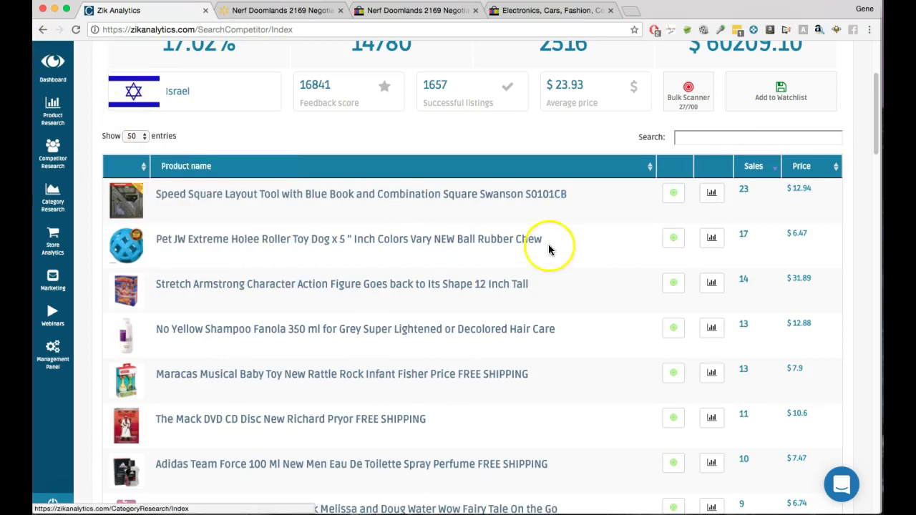
# Open the Speed Square Layout Tool's eBay listing, review its purchase history, and return to the listing
pyautogui.click(446, 194)
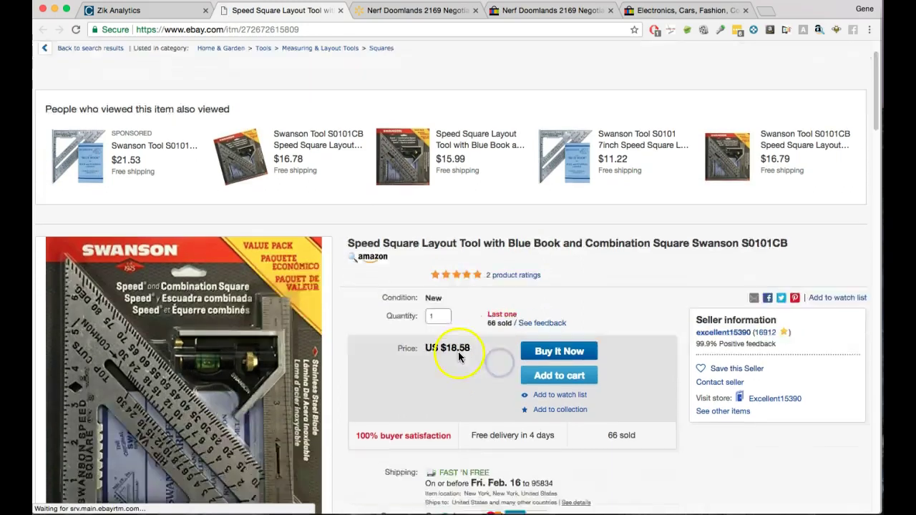
pyautogui.scroll(-4, 500, 308)
pyautogui.click(499, 236)
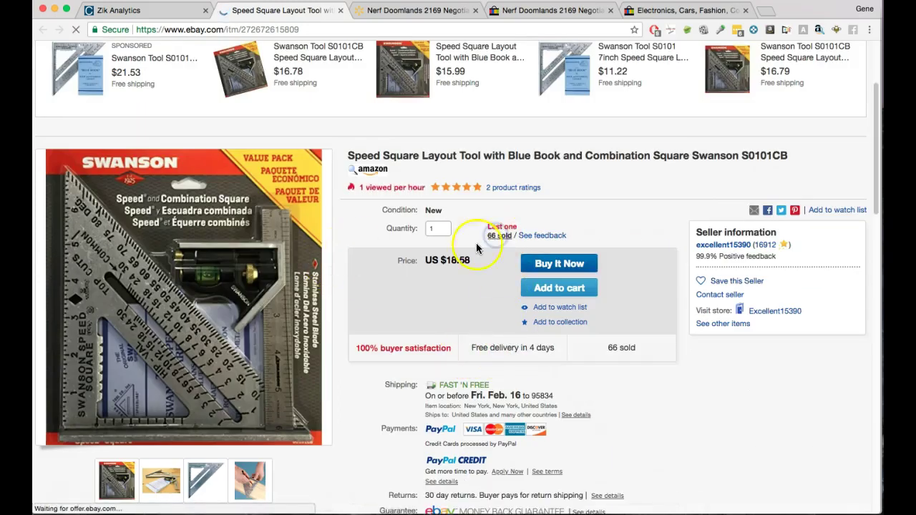
pyautogui.scroll(-15, 350, 231)
pyautogui.scroll(15, 416, 265)
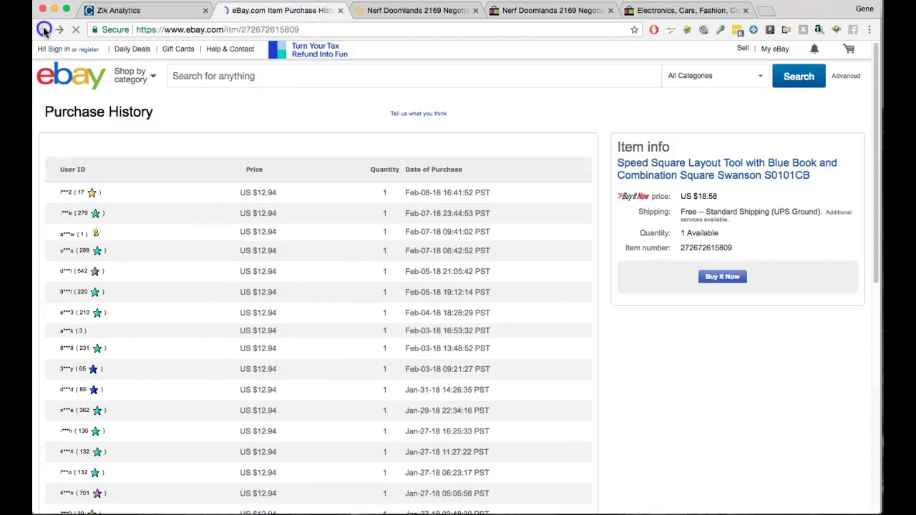
pyautogui.scroll(-6, 401, 280)
pyautogui.scroll(6, 399, 279)
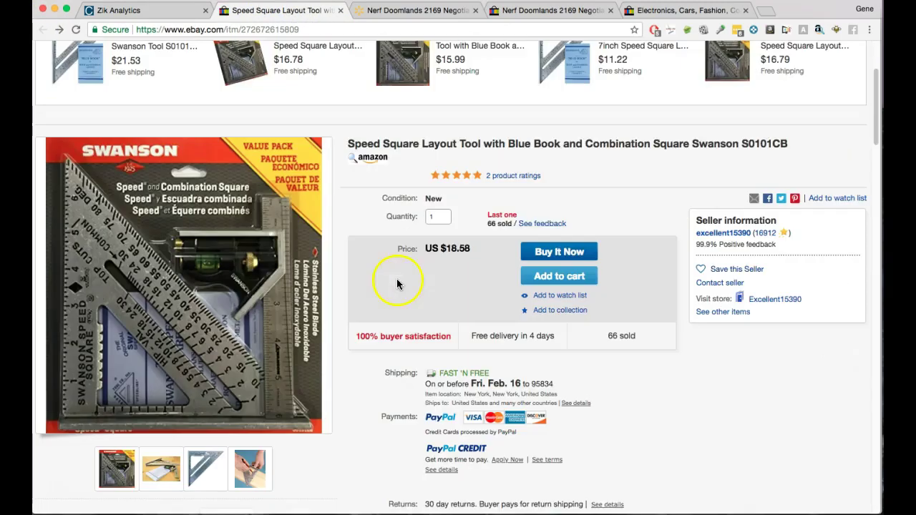
# Return to Zik Analytics and examine the sales figures and product images of the seller's best-selling items
pyautogui.click(139, 11)
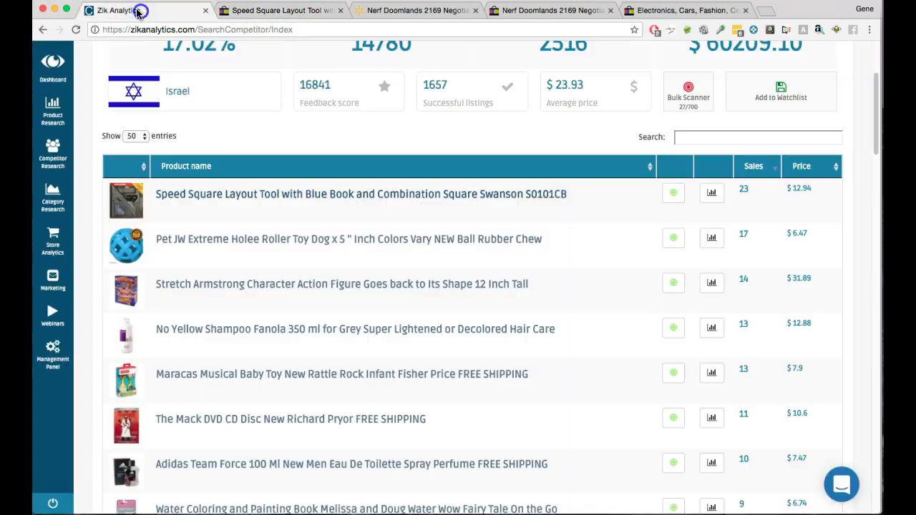
pyautogui.moveTo(732, 188); pyautogui.dragTo(740, 209)
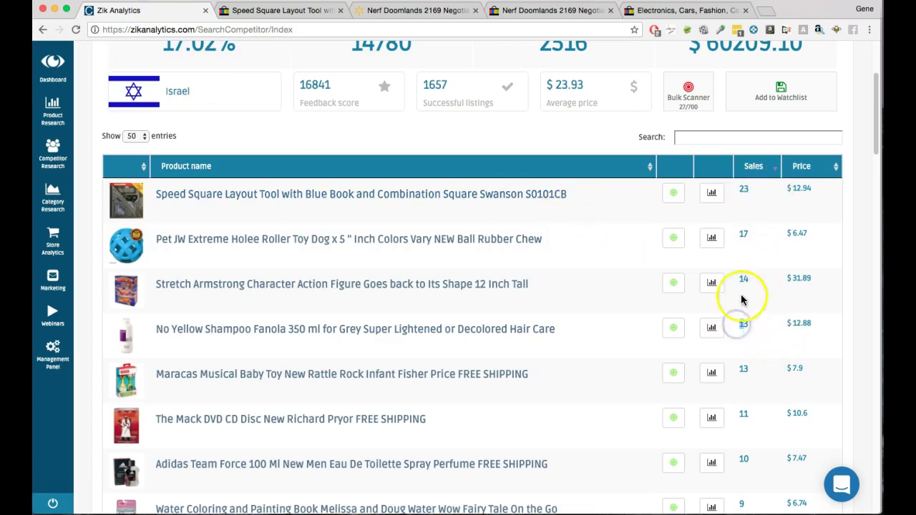
pyautogui.scroll(-5, 715, 315)
pyautogui.scroll(3, 506, 345)
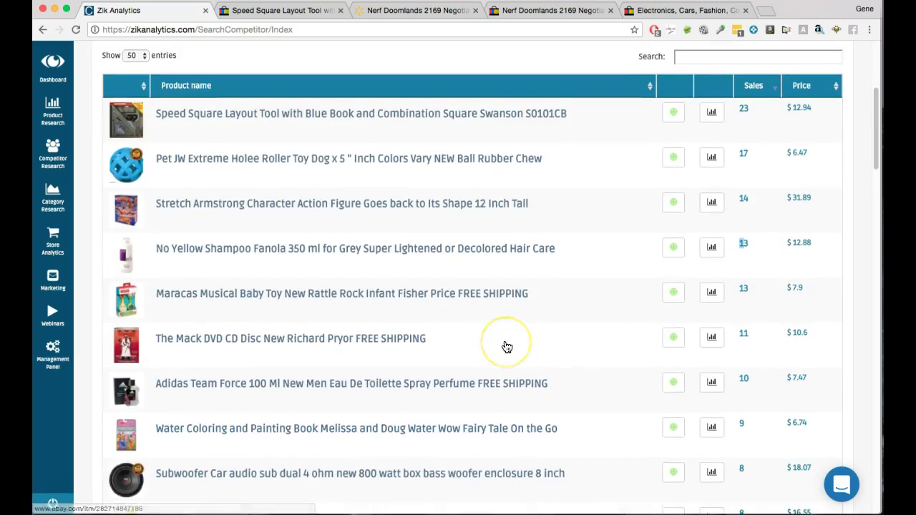
pyautogui.scroll(2, 507, 348)
pyautogui.click(744, 162)
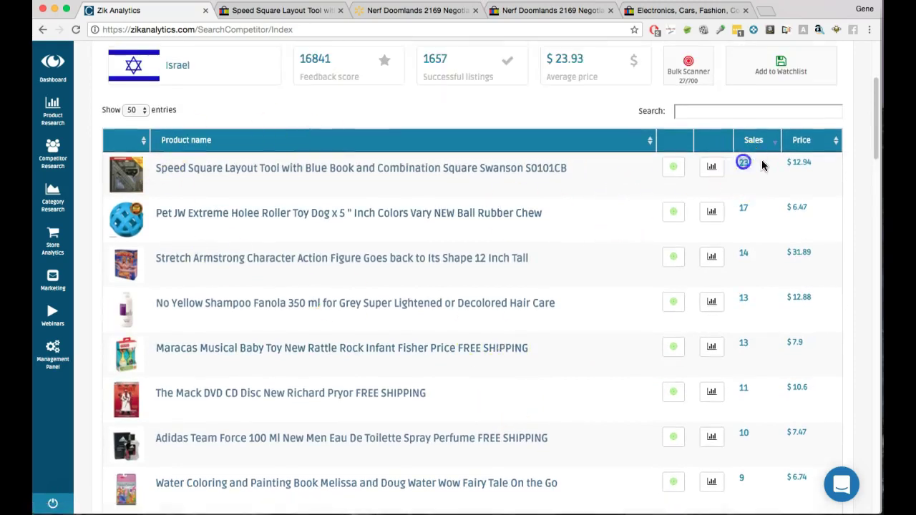
pyautogui.doubleClick(744, 252)
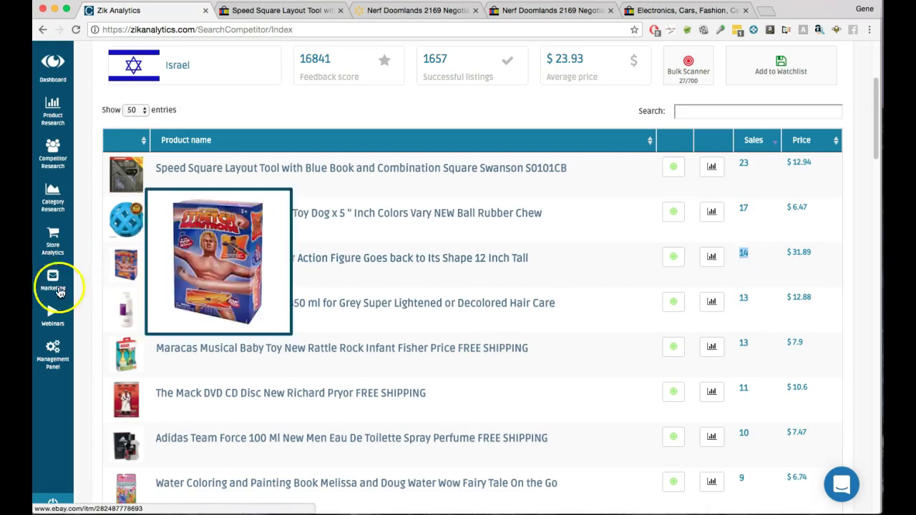
pyautogui.moveTo(137, 266)
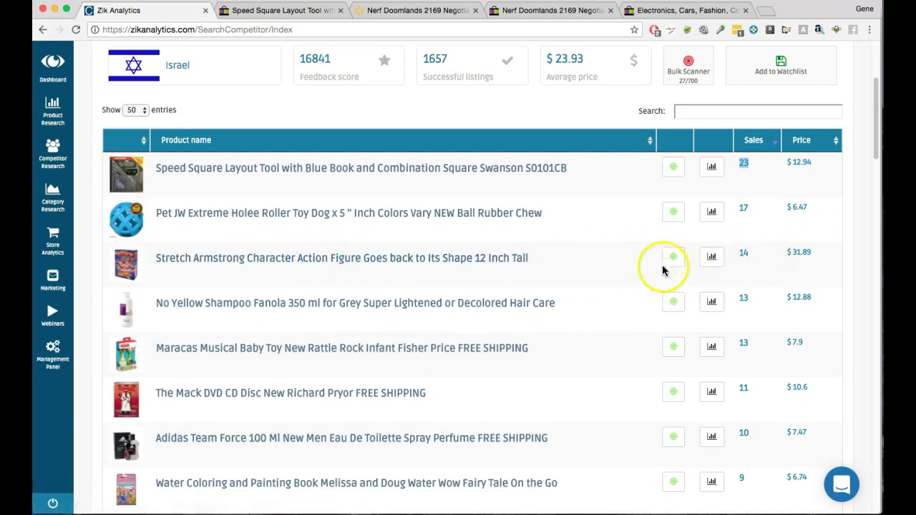
pyautogui.scroll(-10, 596, 272)
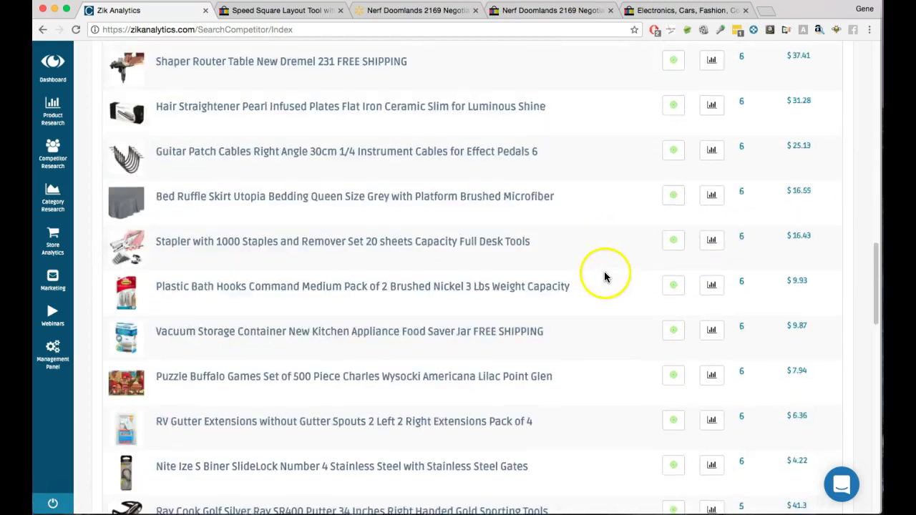
pyautogui.scroll(15, 607, 276)
pyautogui.scroll(-2, 544, 279)
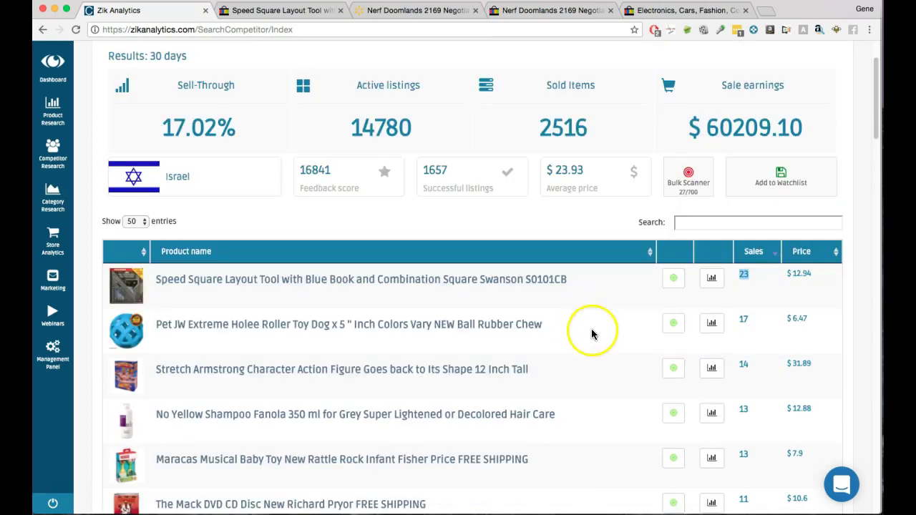
# Check the Speed Square Layout Tool's Amazon match, break-even and estimated profit in Item Finder, and close it without adding to the list
pyautogui.click(675, 280)
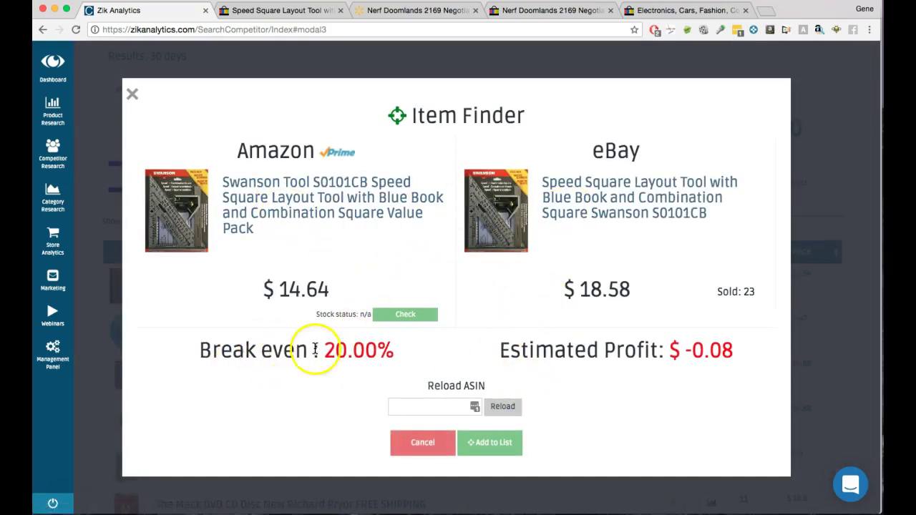
pyautogui.moveTo(380, 350); pyautogui.dragTo(397, 350)
pyautogui.click(408, 351)
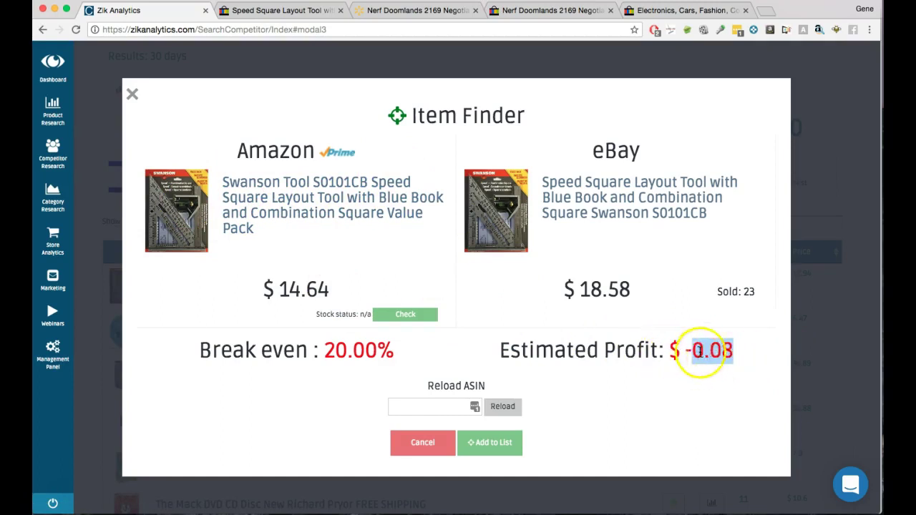
pyautogui.click(428, 447)
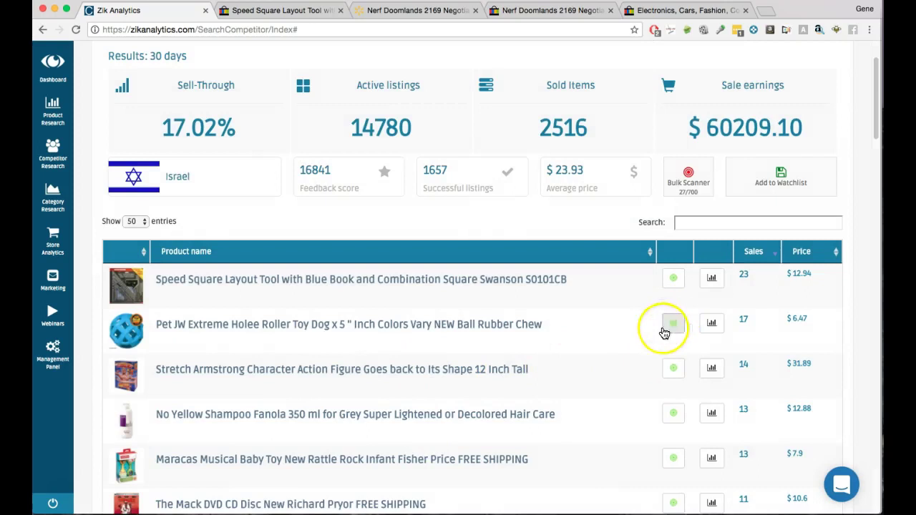
# Review the Bulk Scanner's sales, price and profit filters, set the minimum sales to 4, and close it without scanning
pyautogui.scroll(-5, 677, 480)
pyautogui.scroll(-8, 681, 475)
pyautogui.scroll(15, 683, 475)
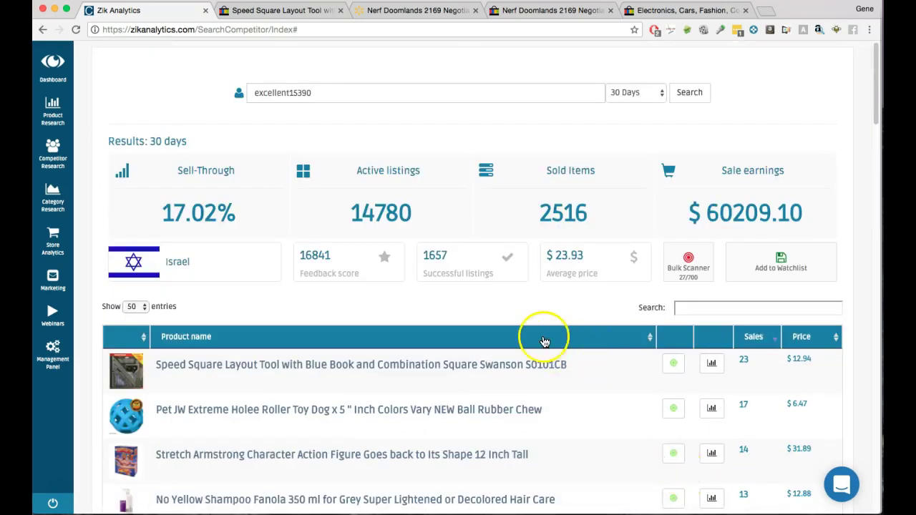
pyautogui.scroll(-1, 546, 343)
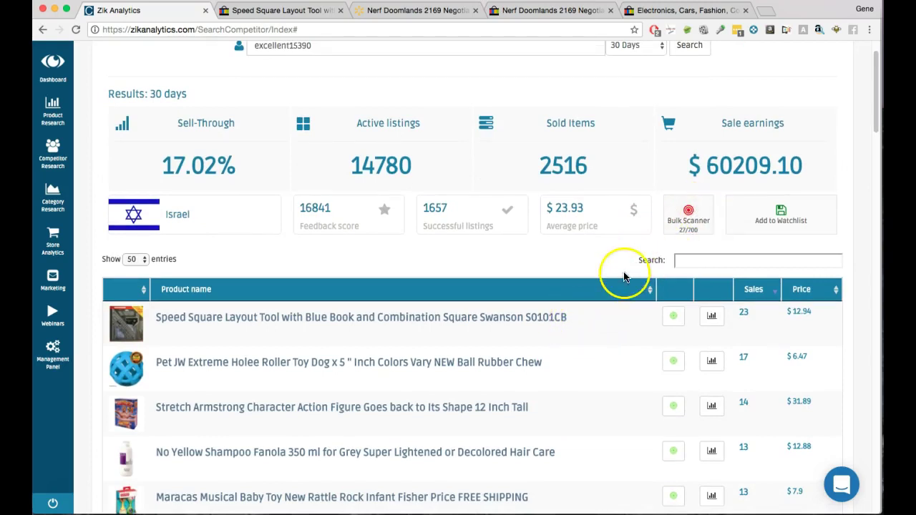
pyautogui.click(687, 215)
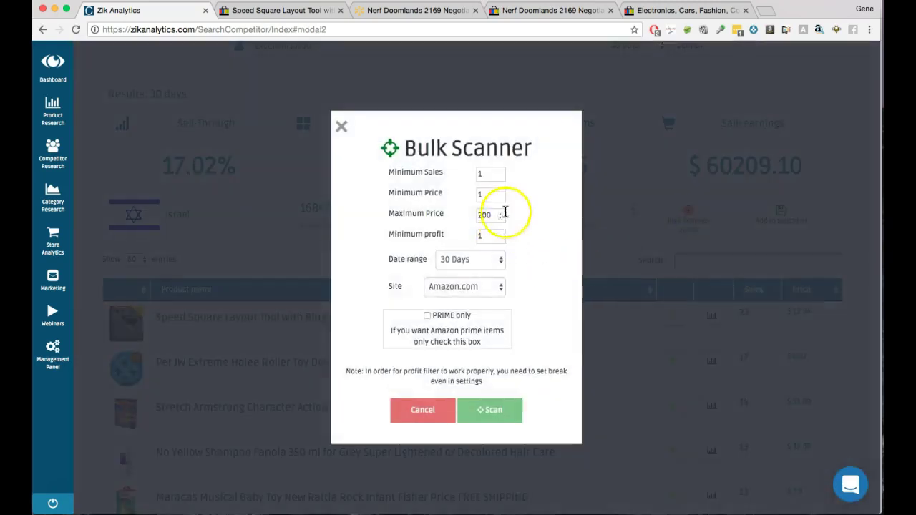
pyautogui.tripleClick(406, 194)
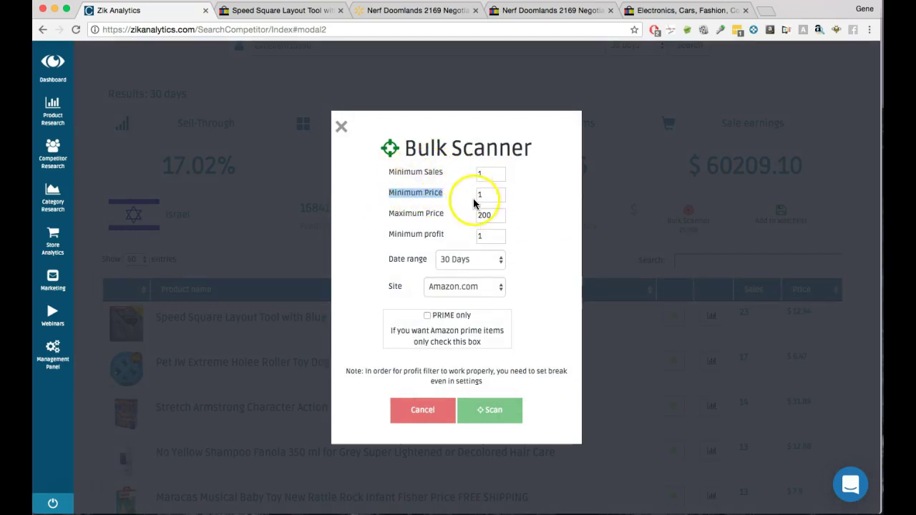
pyautogui.click(478, 197)
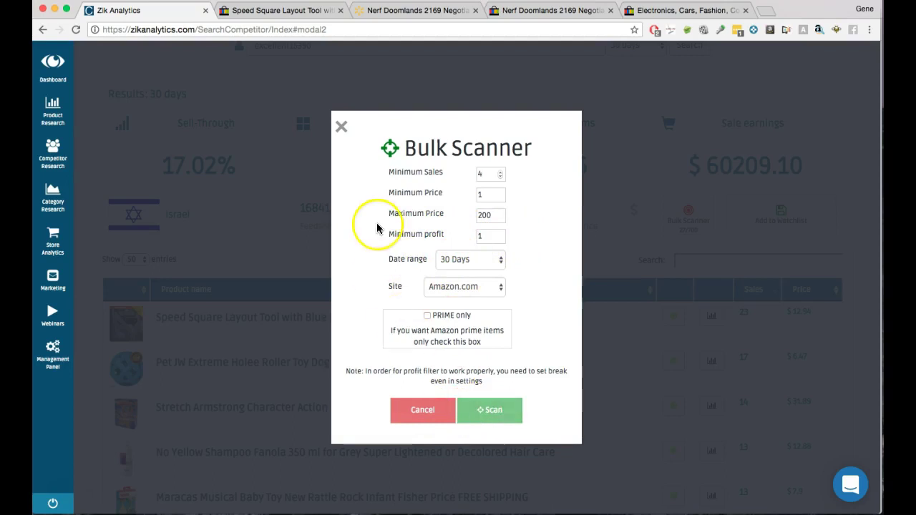
pyautogui.click(342, 127)
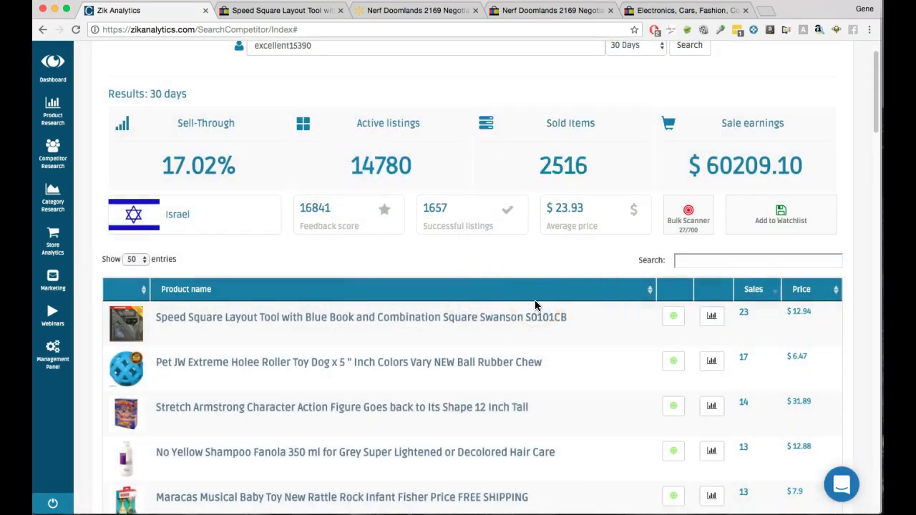
# Look at the Speed Square Layout Tool's Amazon match in Item Finder again, close it, and look through the remaining products on the page
pyautogui.click(310, 299)
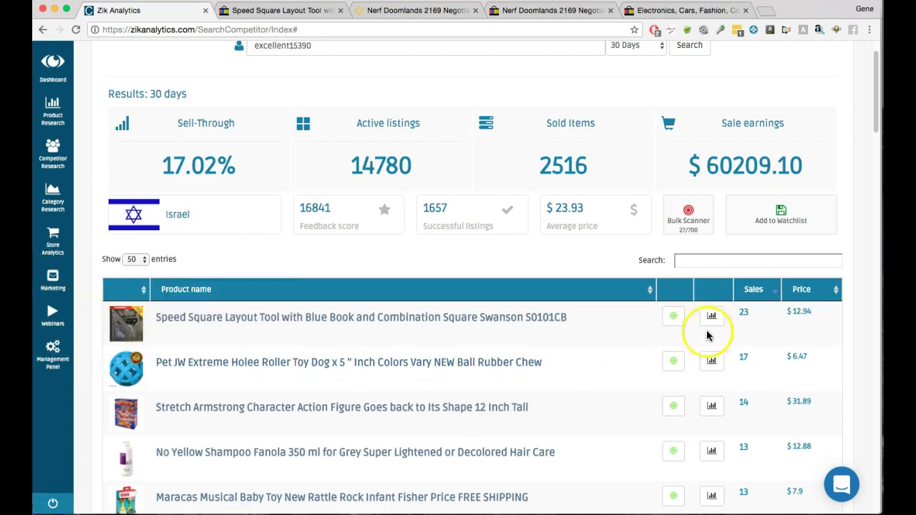
pyautogui.click(675, 317)
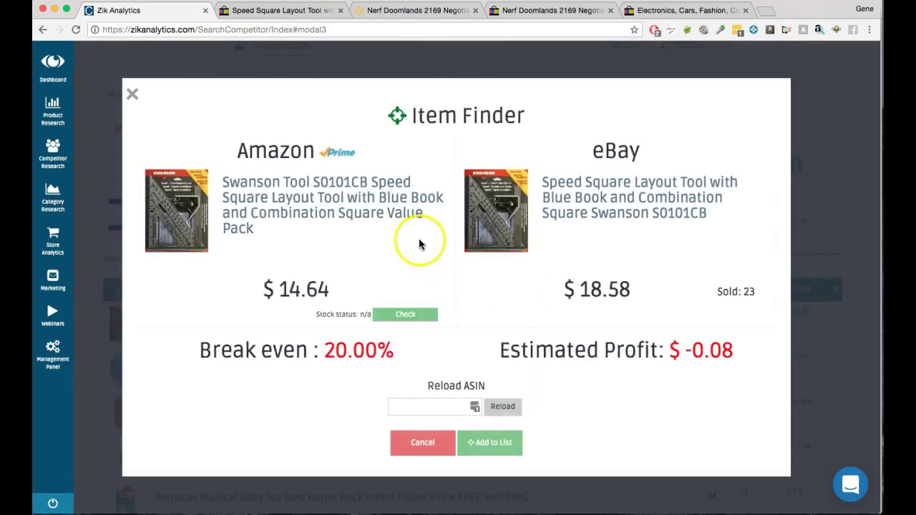
pyautogui.click(132, 94)
pyautogui.scroll(-20, 576, 274)
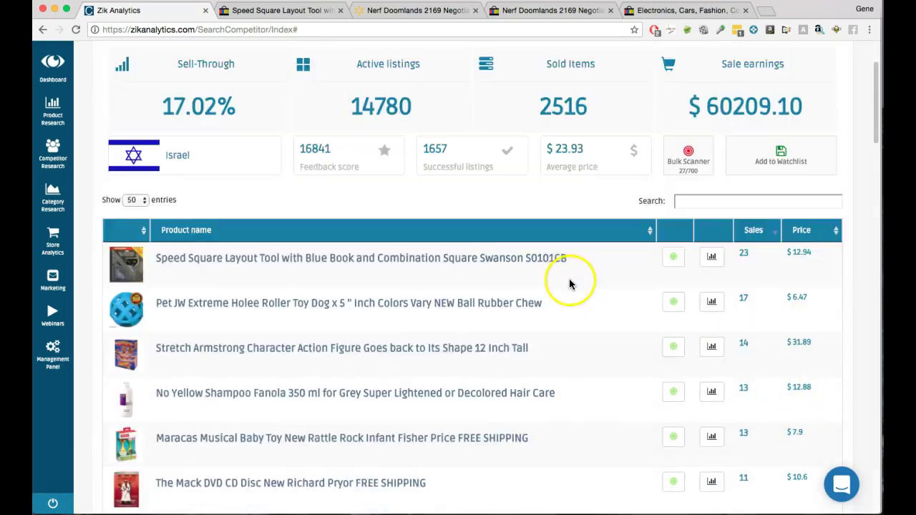
pyautogui.scroll(-10, 693, 293)
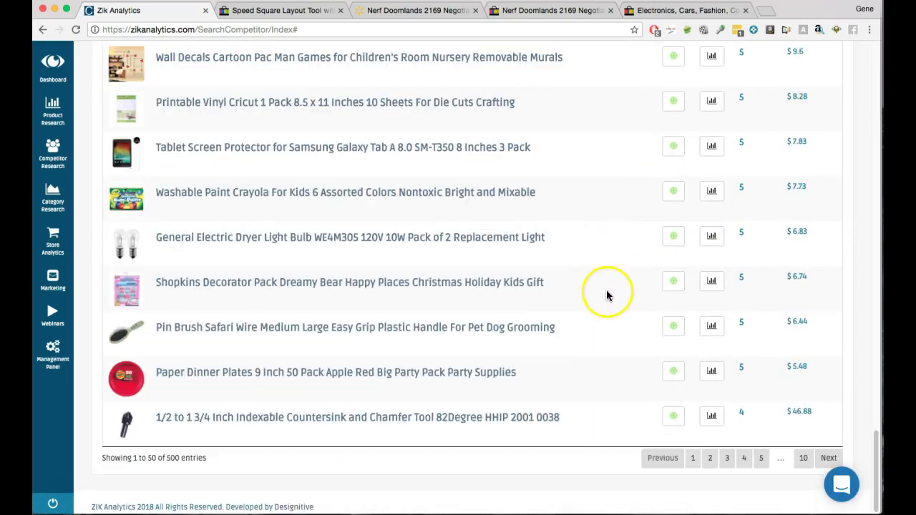
# Examine the sales counts and prices of the seller's 50 listed products, and return to the summary figures
pyautogui.scroll(20, 706, 319)
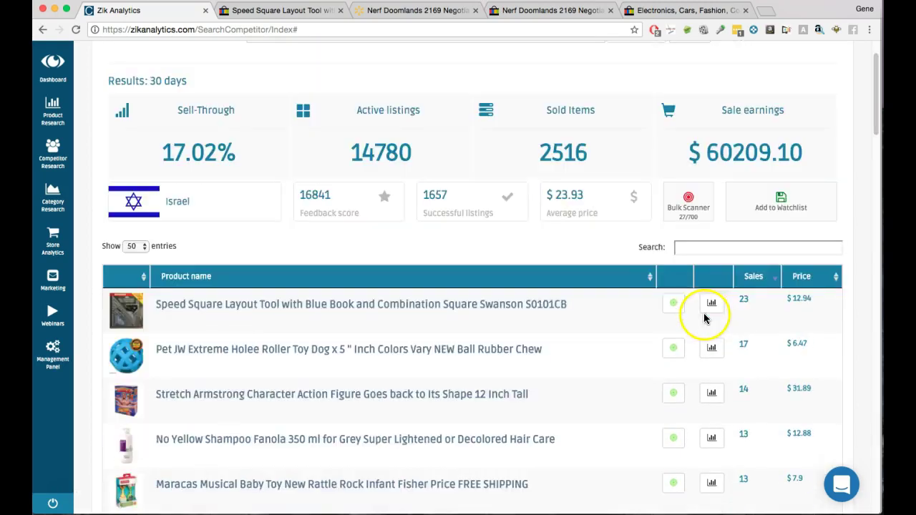
pyautogui.scroll(-10, 664, 311)
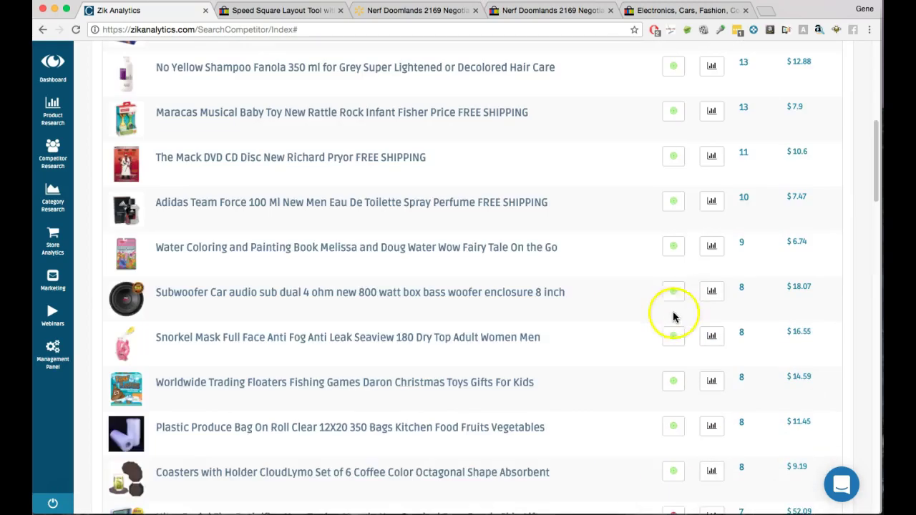
pyautogui.scroll(-10, 694, 313)
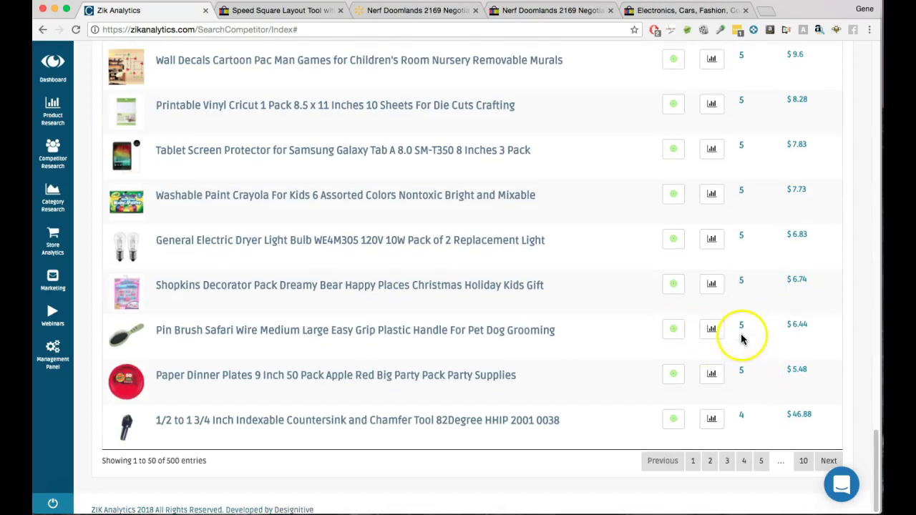
pyautogui.scroll(10, 742, 340)
pyautogui.moveTo(130, 321)
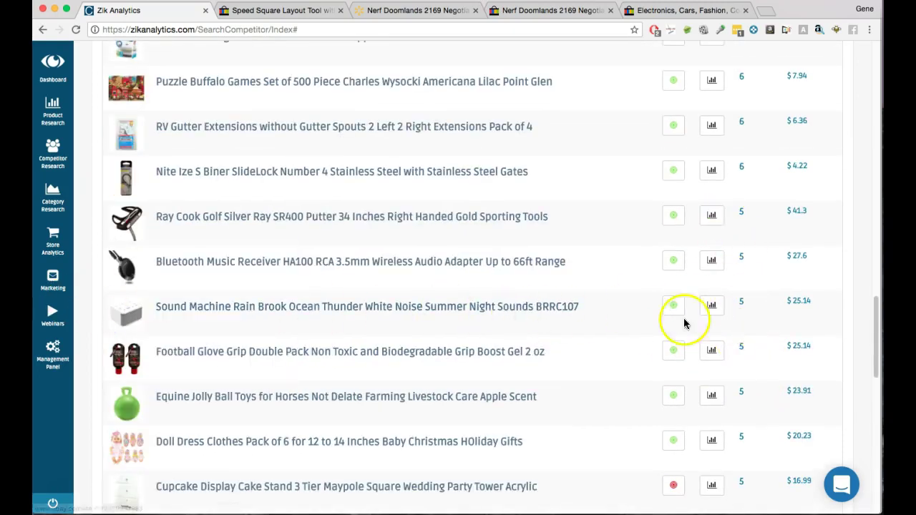
pyautogui.scroll(10, 583, 328)
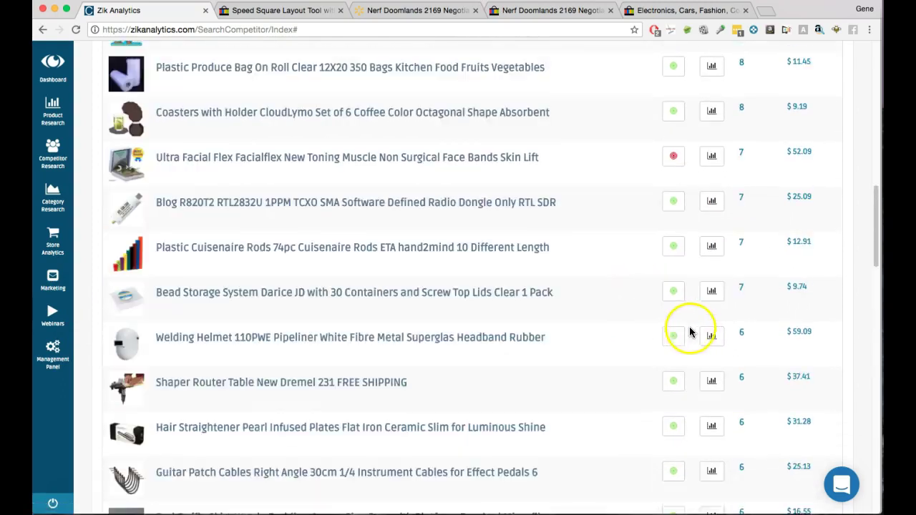
pyautogui.scroll(5, 658, 322)
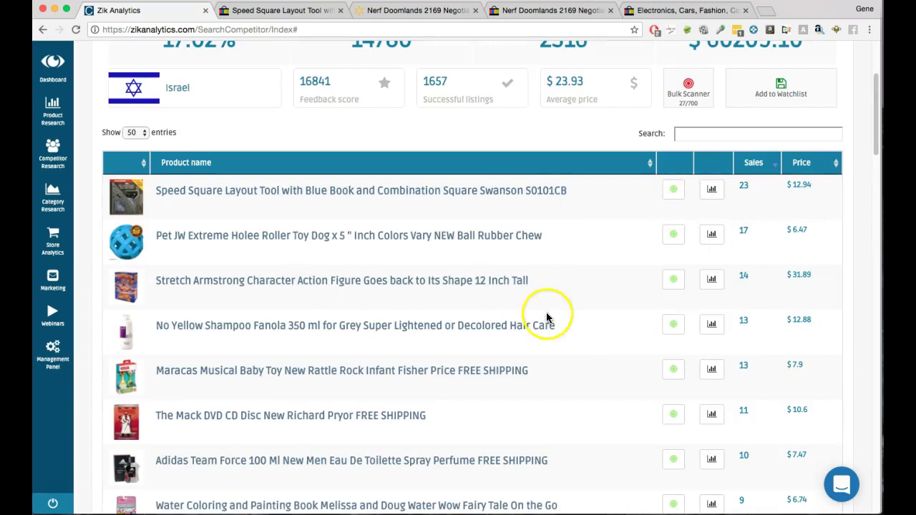
pyautogui.scroll(4, 494, 302)
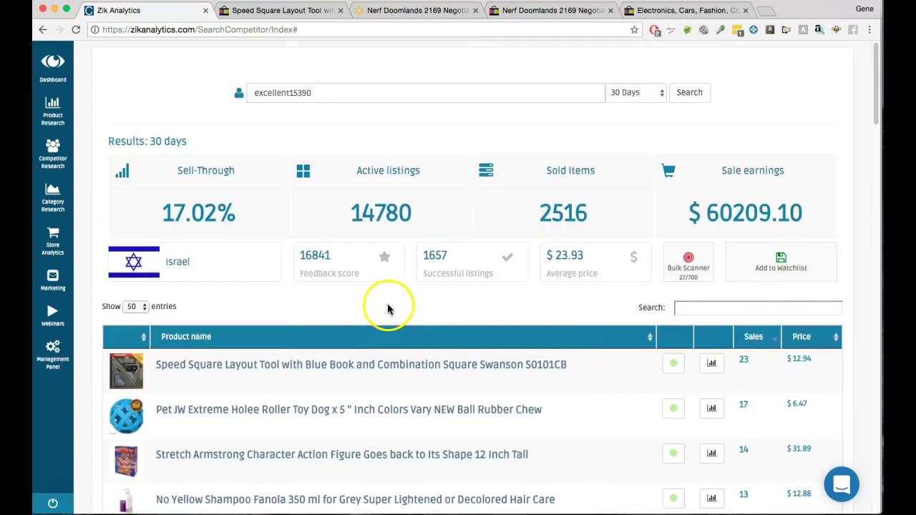
# Open product research for the Speed Square Layout Tool, look through the matching listings, select all of them and run ZIK Selection
pyautogui.scroll(-3, 378, 281)
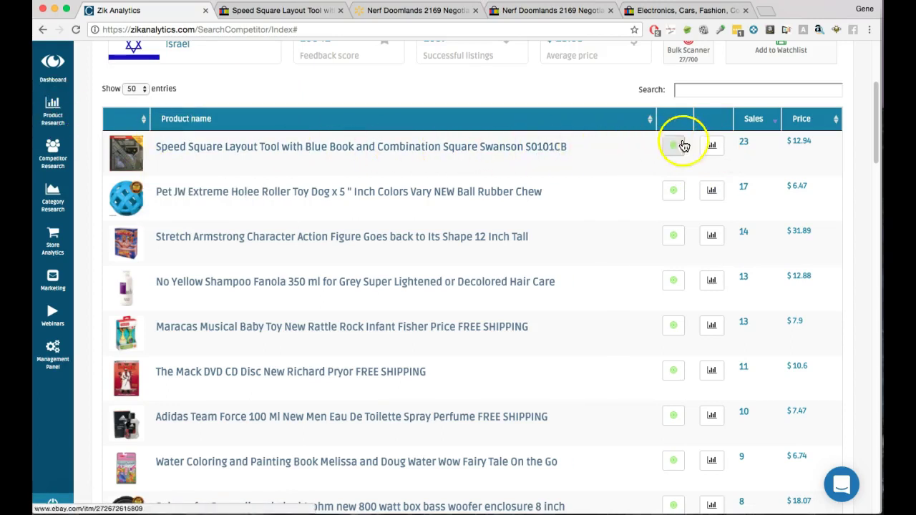
pyautogui.click(711, 146)
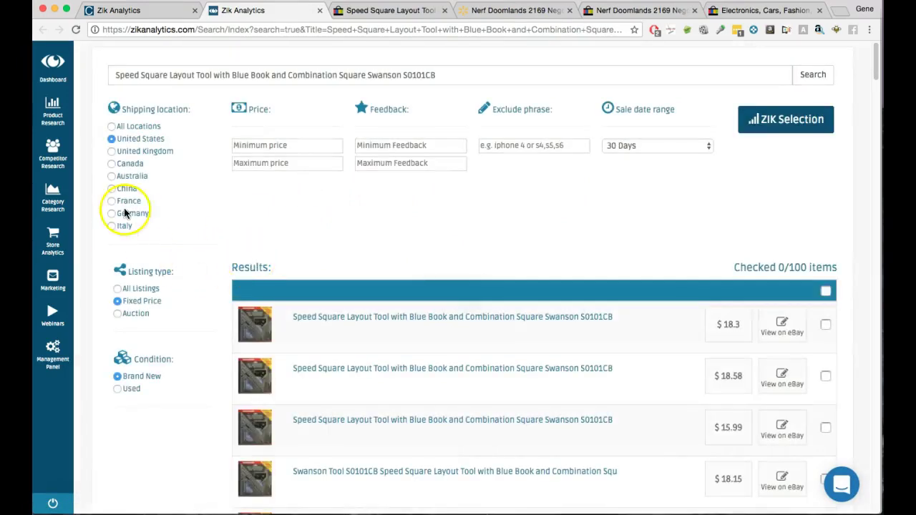
pyautogui.scroll(-10, 751, 272)
pyautogui.scroll(-15, 472, 279)
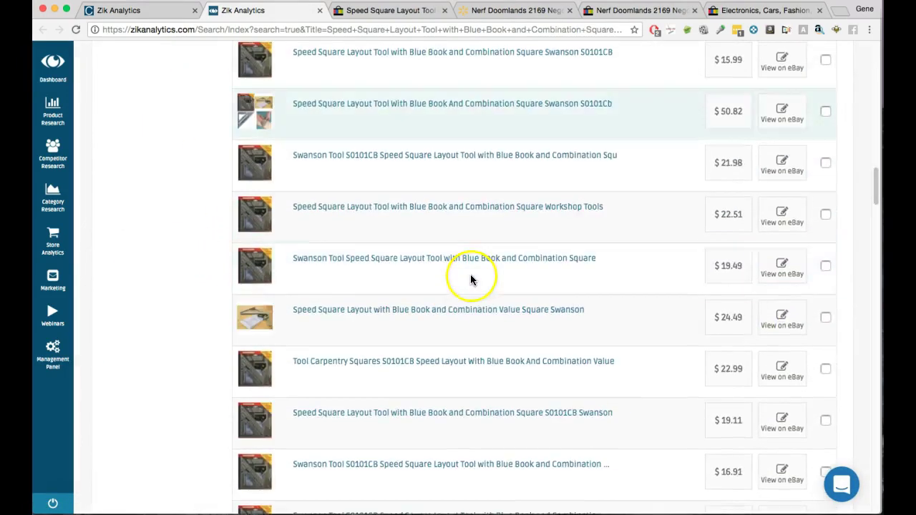
pyautogui.scroll(20, 472, 286)
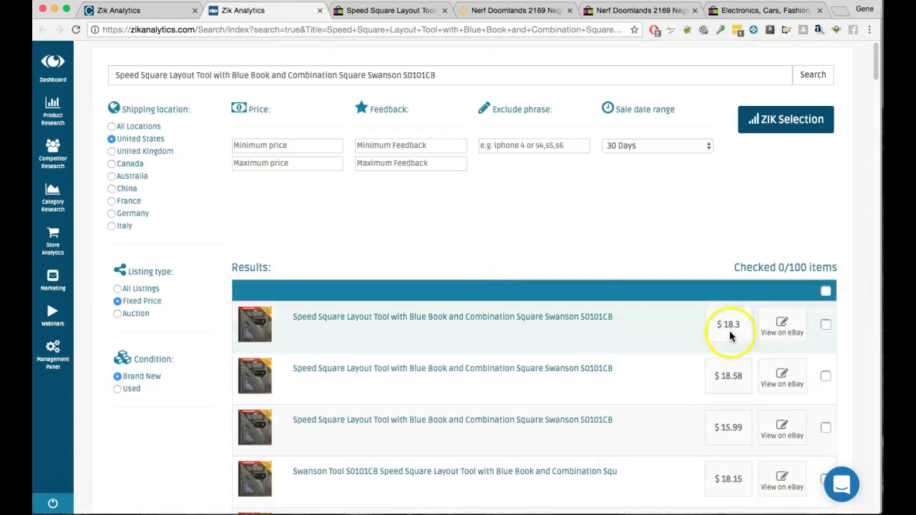
pyautogui.click(827, 293)
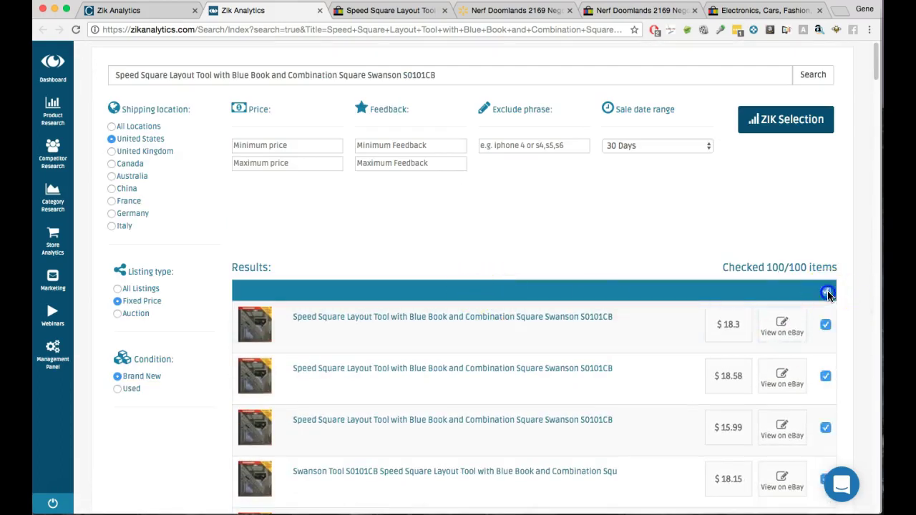
pyautogui.click(783, 120)
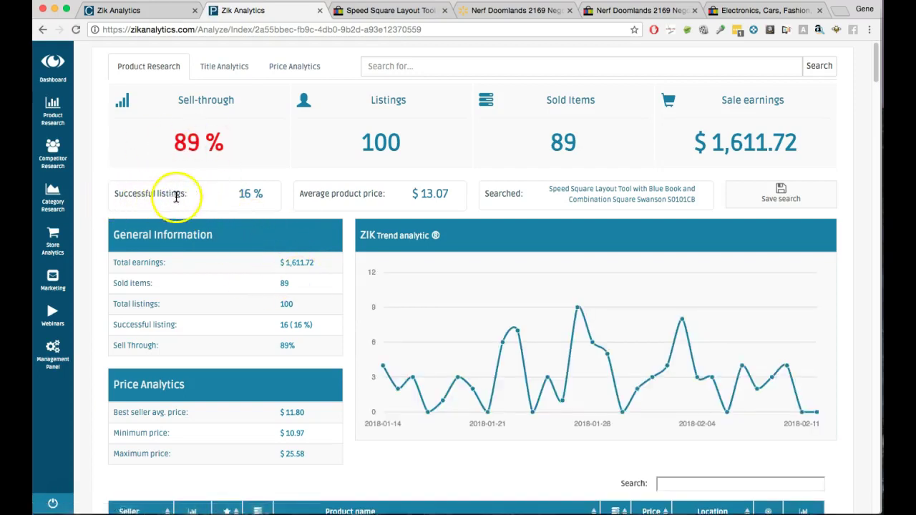
# Examine the Speed Square Layout Tool's price analytics, sales trend and the sold quantities and feedback of its competing sellers
pyautogui.scroll(-3, 257, 383)
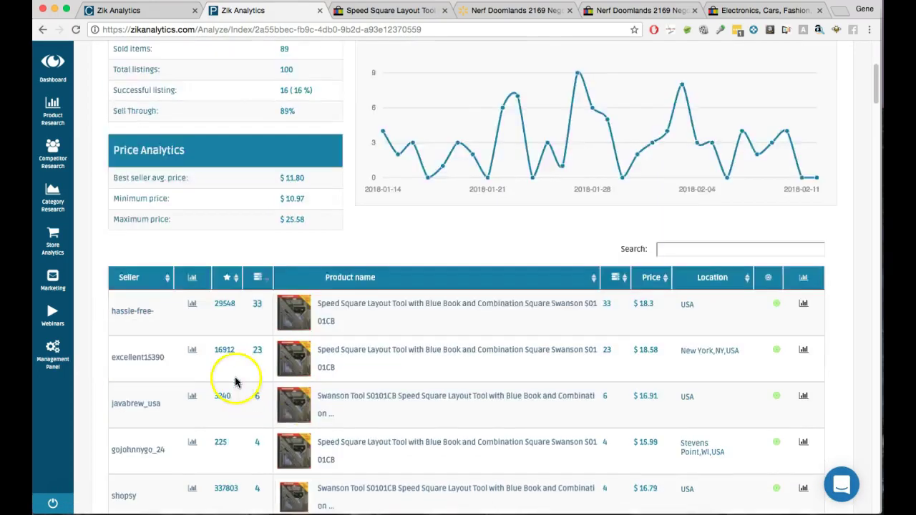
pyautogui.scroll(-4, 242, 382)
pyautogui.scroll(2, 167, 96)
pyautogui.scroll(-7, 159, 198)
pyautogui.scroll(-15, 172, 208)
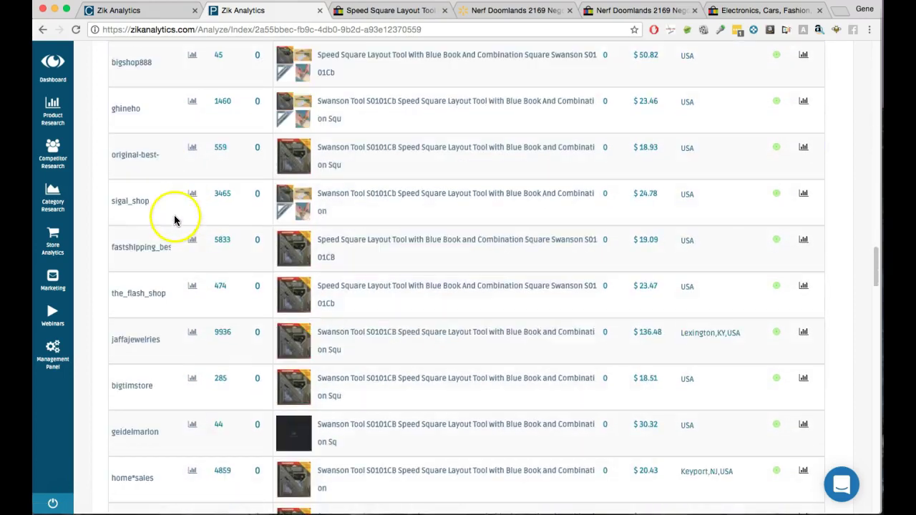
pyautogui.scroll(15, 262, 283)
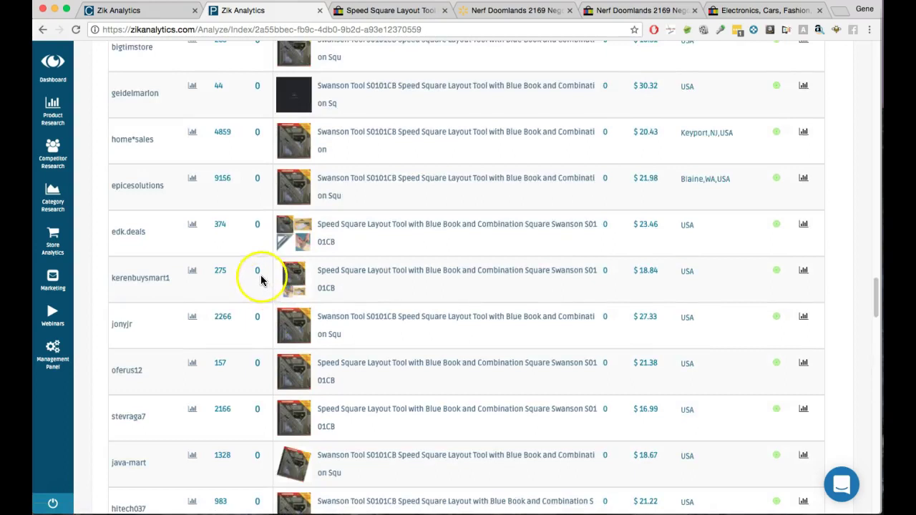
pyautogui.scroll(9, 262, 277)
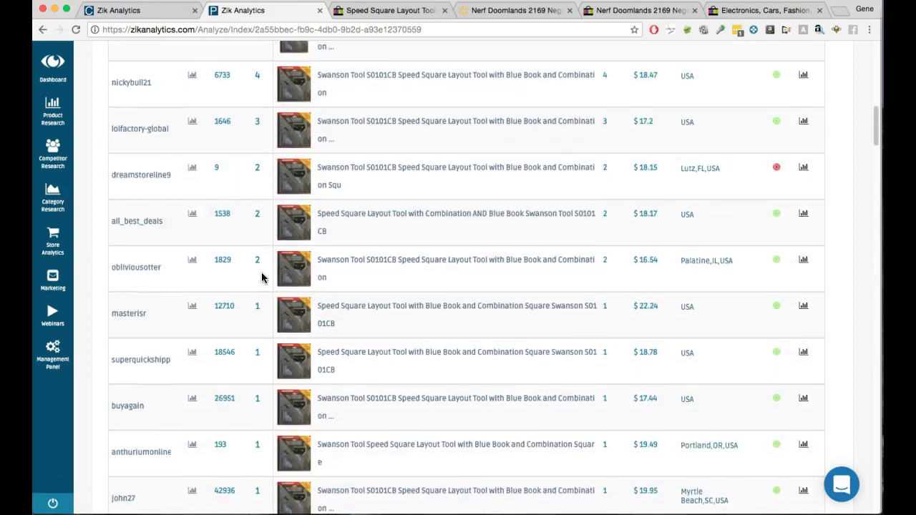
pyautogui.scroll(3, 258, 241)
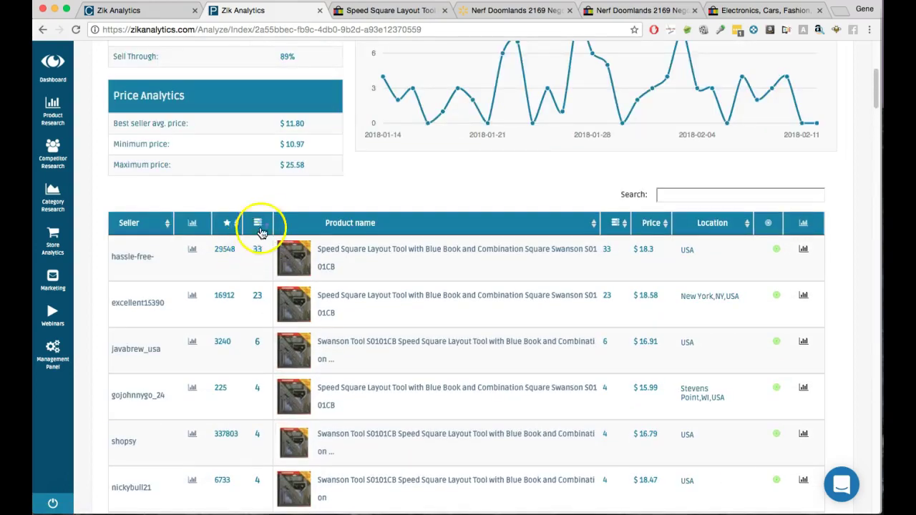
pyautogui.scroll(-3, 256, 337)
pyautogui.scroll(4, 260, 327)
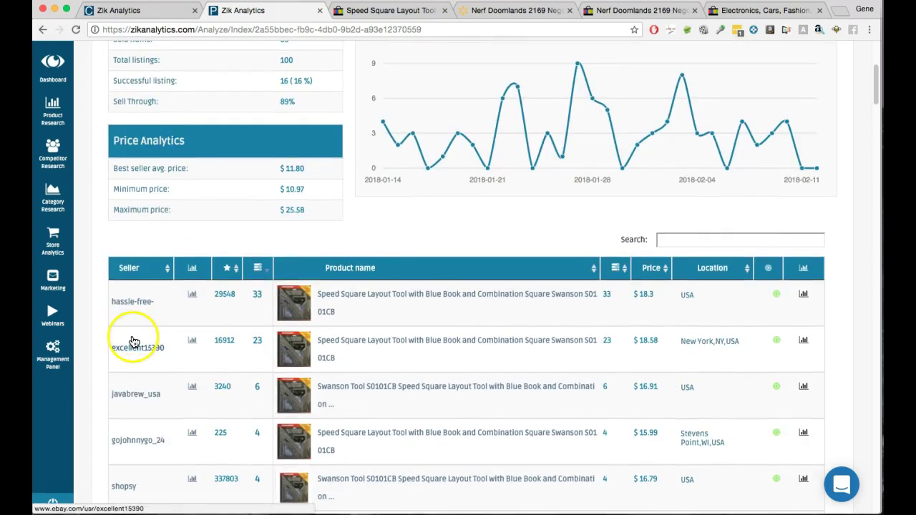
# Open seller scans in separate tabs for the first five sellers in the Speed Square Layout Tool's seller list
pyautogui.rightClick(194, 298)
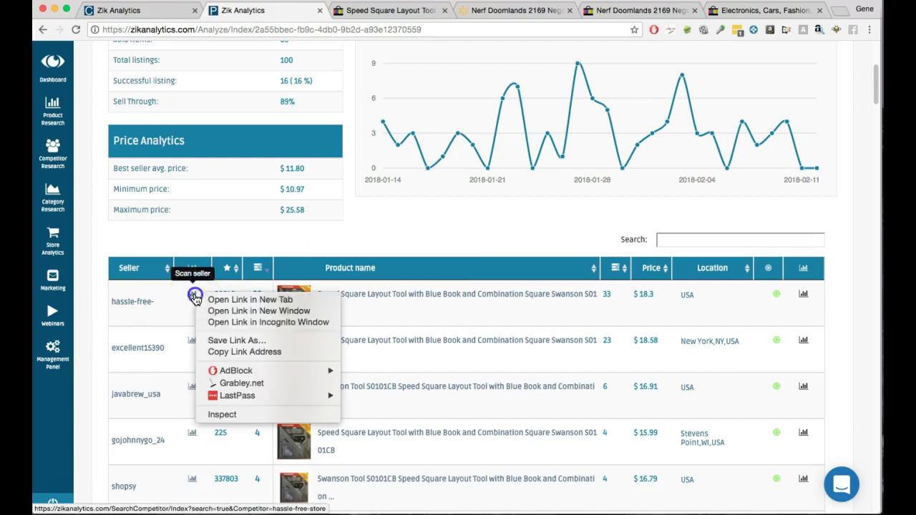
pyautogui.click(180, 313)
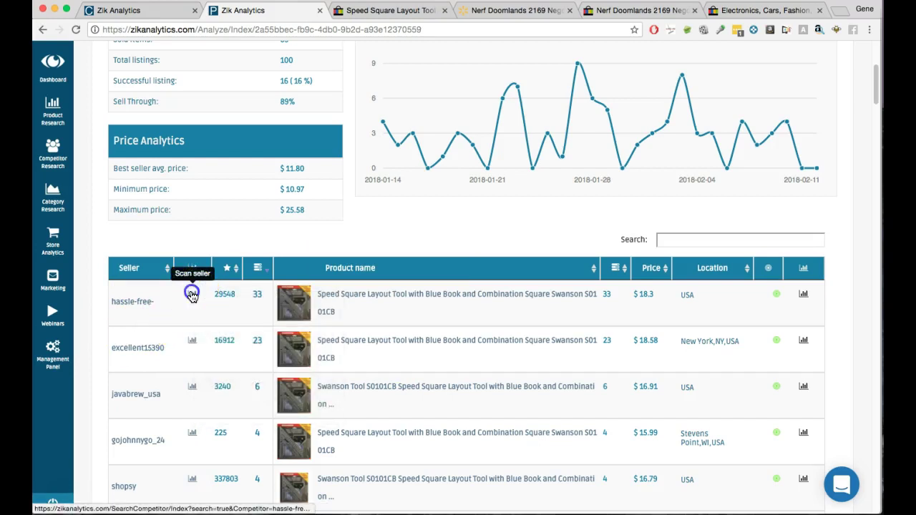
pyautogui.keyDown('super'); pyautogui.click(192, 340); pyautogui.keyUp('super')
pyautogui.keyDown('super'); pyautogui.click(192, 386); pyautogui.keyUp('super')
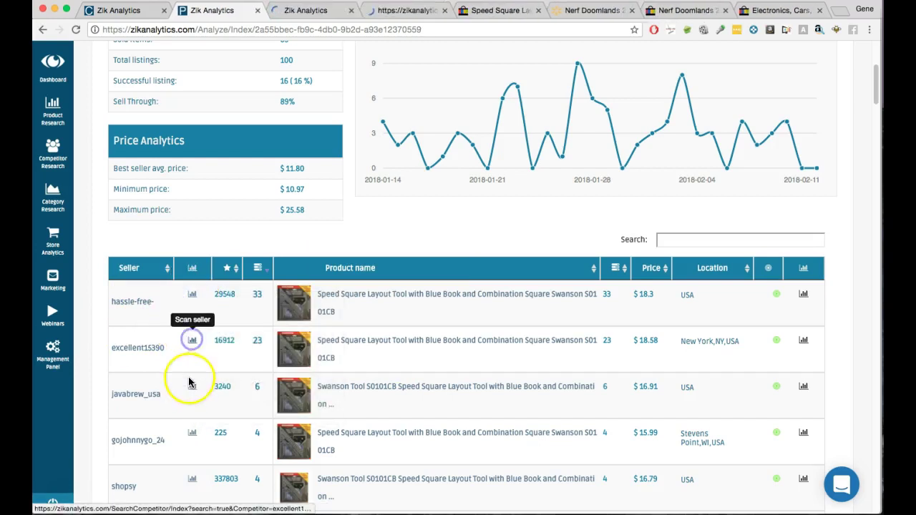
pyautogui.keyDown('super'); pyautogui.click(190, 434); pyautogui.keyUp('super')
pyautogui.keyDown('super'); pyautogui.click(191, 478); pyautogui.keyUp('super')
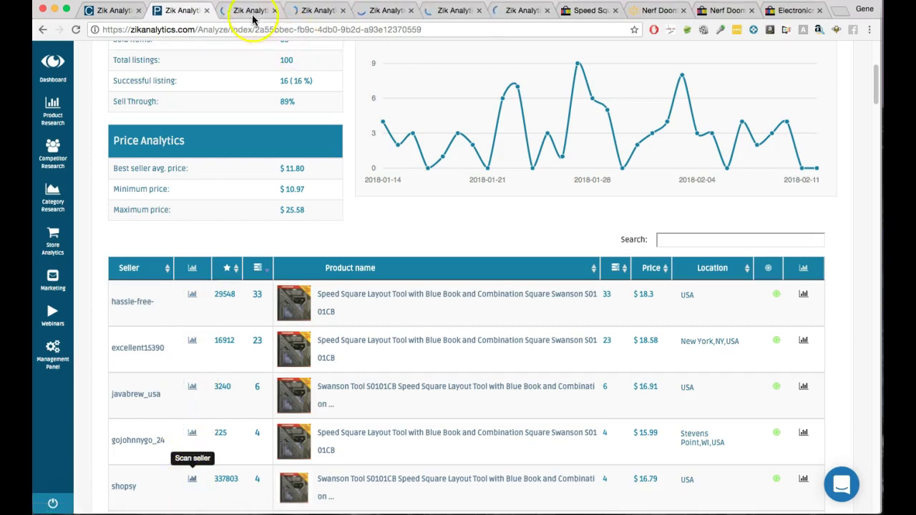
# View the first seller's scan and examine the sales and prices of its best-selling products
pyautogui.click(243, 11)
pyautogui.scroll(-10, 534, 326)
pyautogui.scroll(15, 535, 325)
pyautogui.scroll(-3, 666, 347)
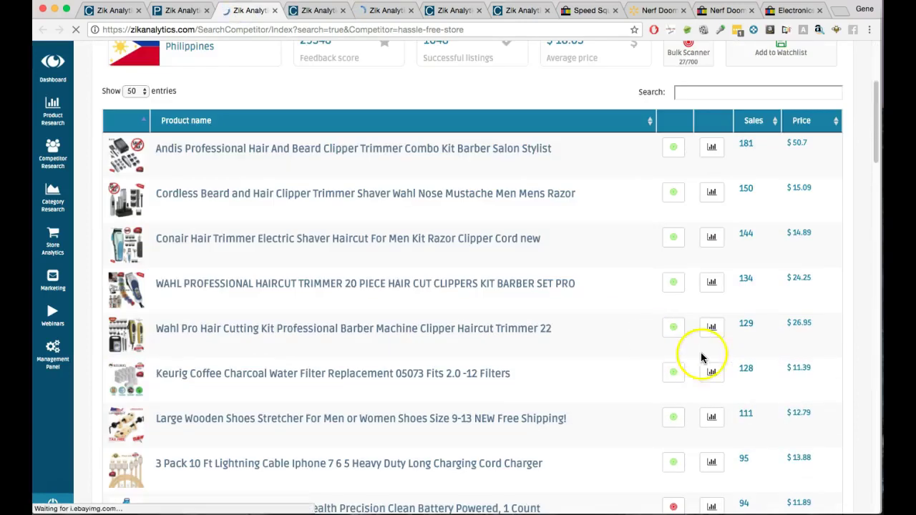
pyautogui.scroll(-2, 752, 487)
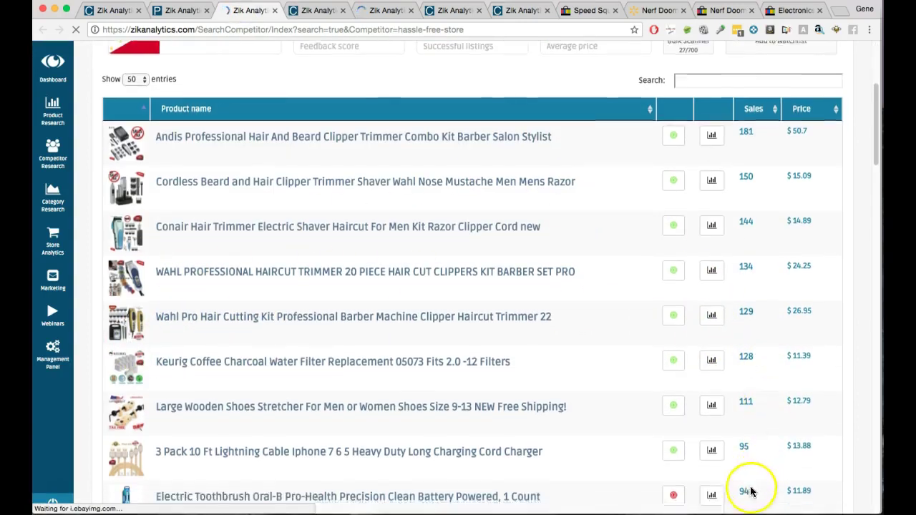
# Compare the summary figures and best-selling products in the second and third sellers' scans
pyautogui.click(314, 14)
pyautogui.scroll(-12, 757, 325)
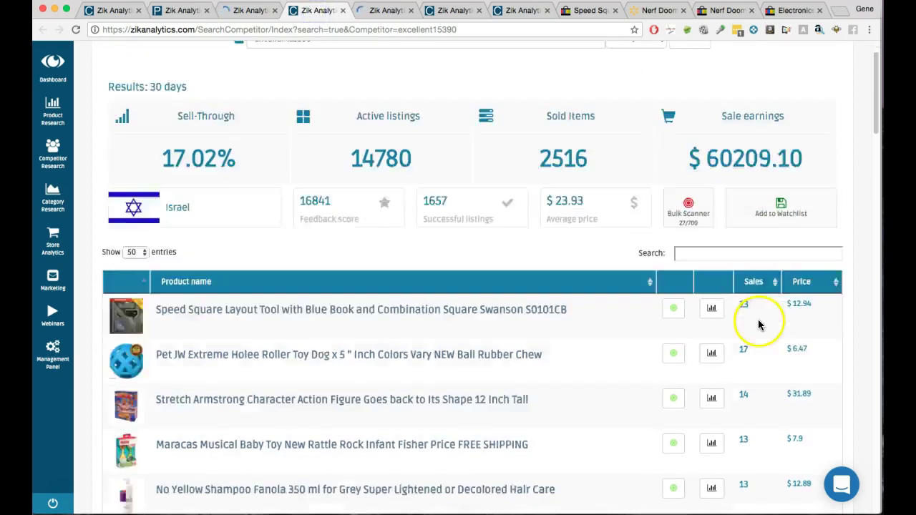
pyautogui.scroll(15, 751, 329)
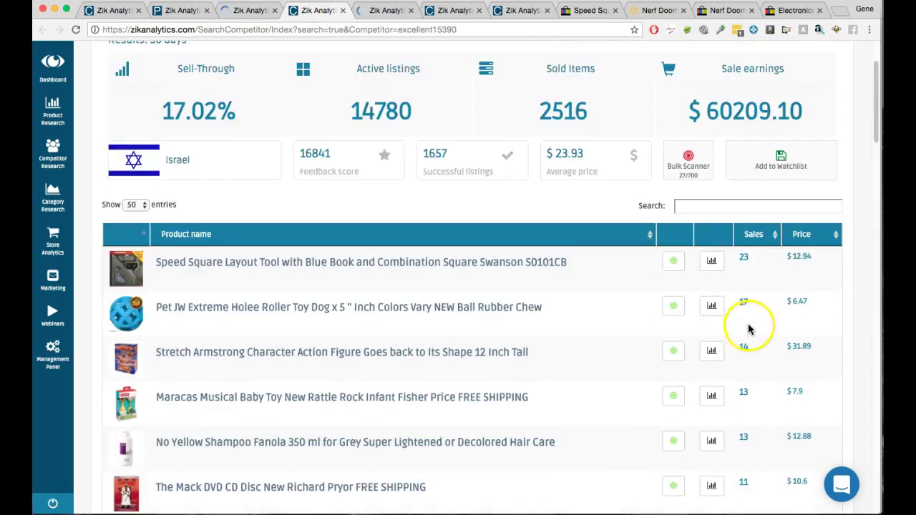
pyautogui.click(388, 13)
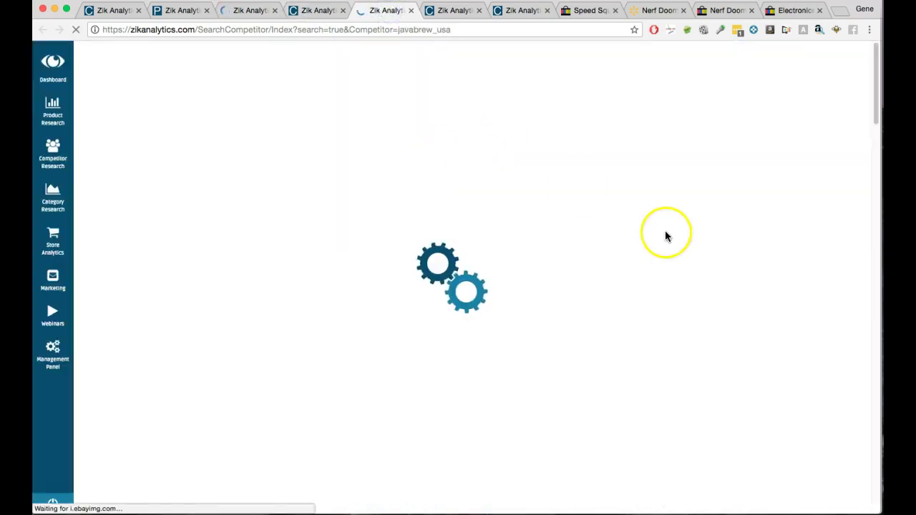
pyautogui.scroll(-8, 716, 405)
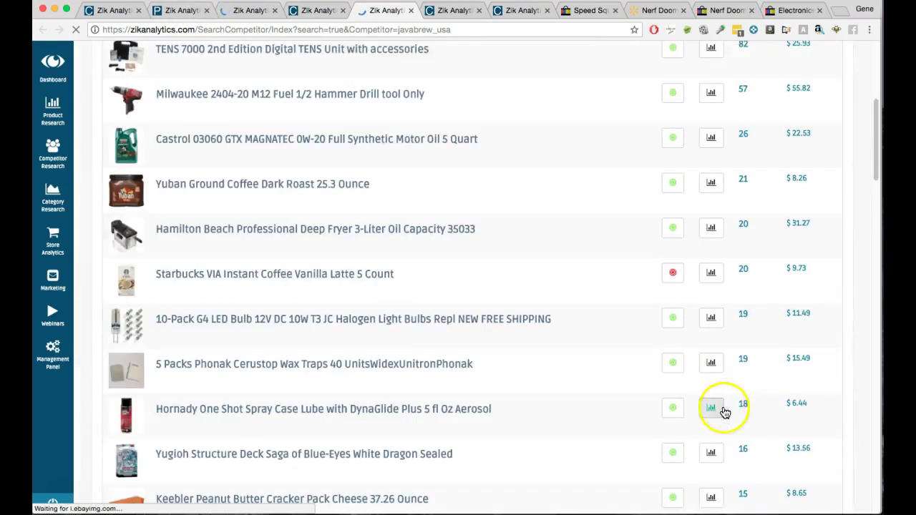
pyautogui.scroll(5, 714, 418)
# Return to the Speed Square Layout Tool's product analysis and look through the sellers further down the list
pyautogui.click(179, 10)
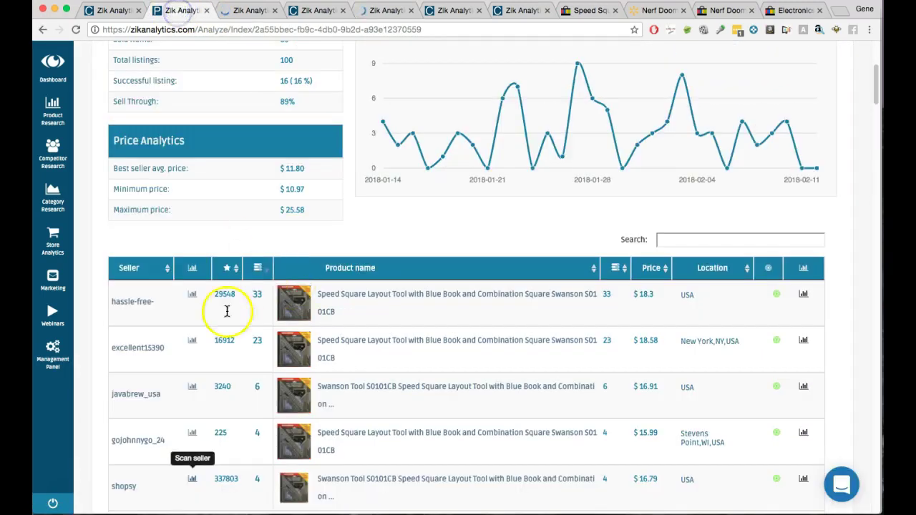
pyautogui.scroll(-4, 223, 335)
pyautogui.scroll(-15, 223, 335)
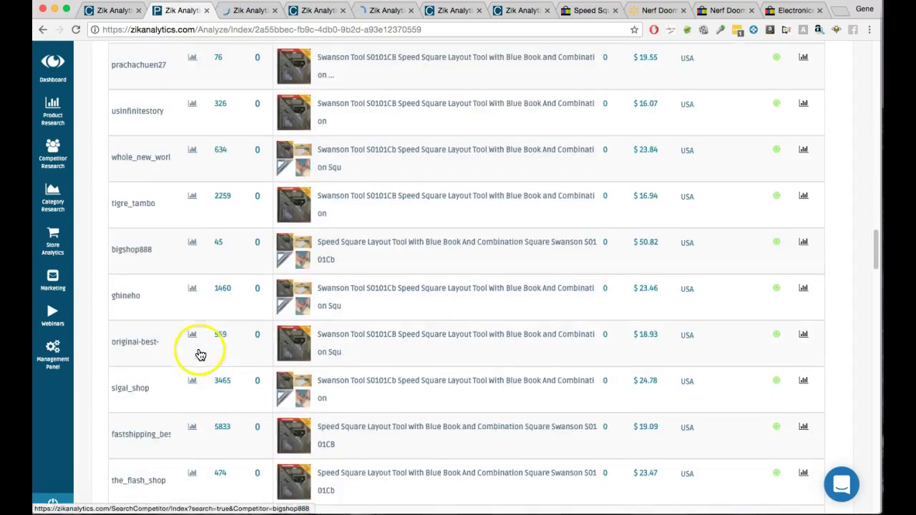
pyautogui.scroll(-10, 187, 362)
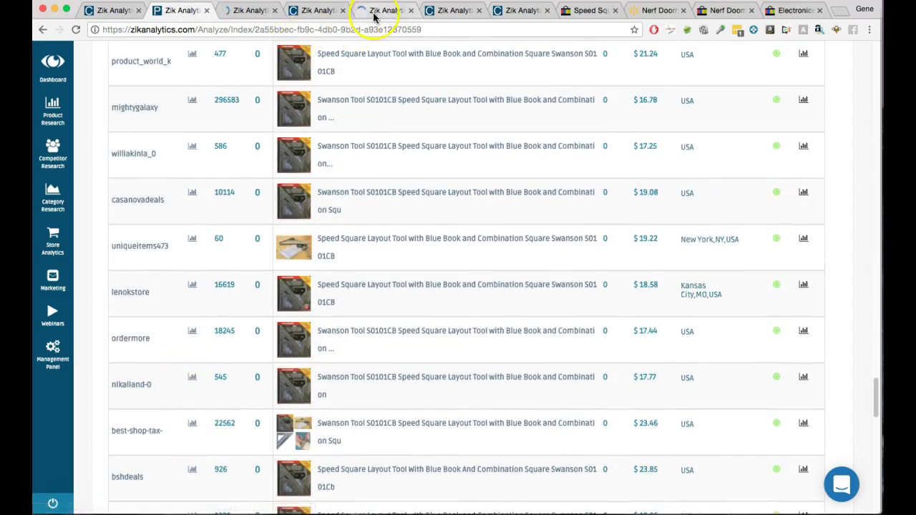
# Return to the third seller's scan and open product research for the Keebler Peanut Butter Cracker Pack Cheese 37.26 Ounce
pyautogui.click(382, 11)
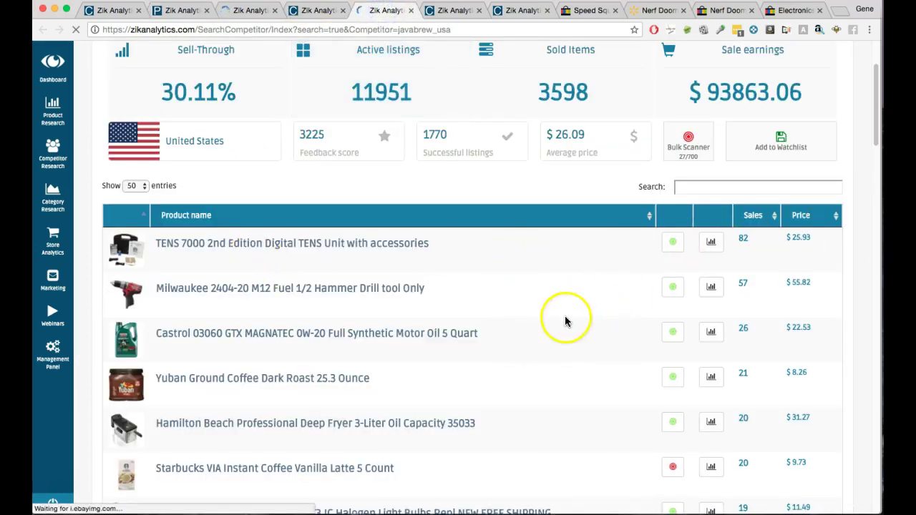
pyautogui.scroll(-6, 448, 397)
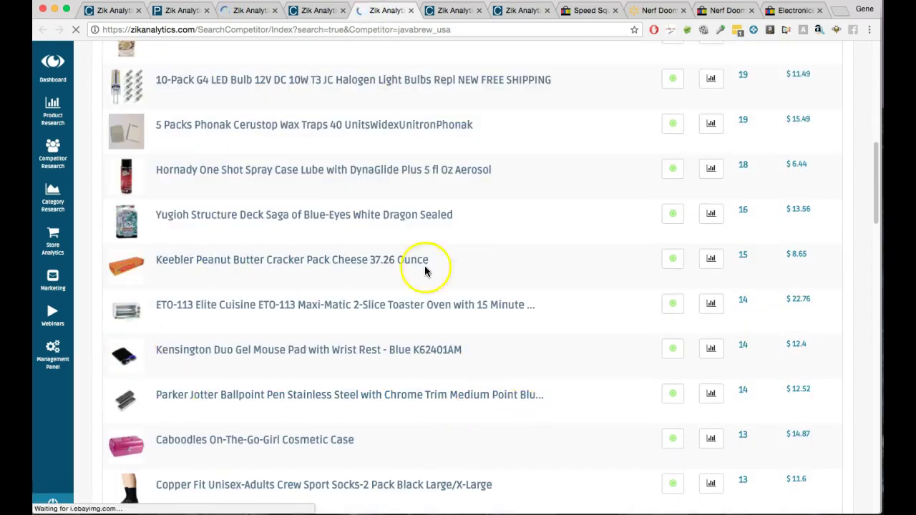
pyautogui.click(704, 266)
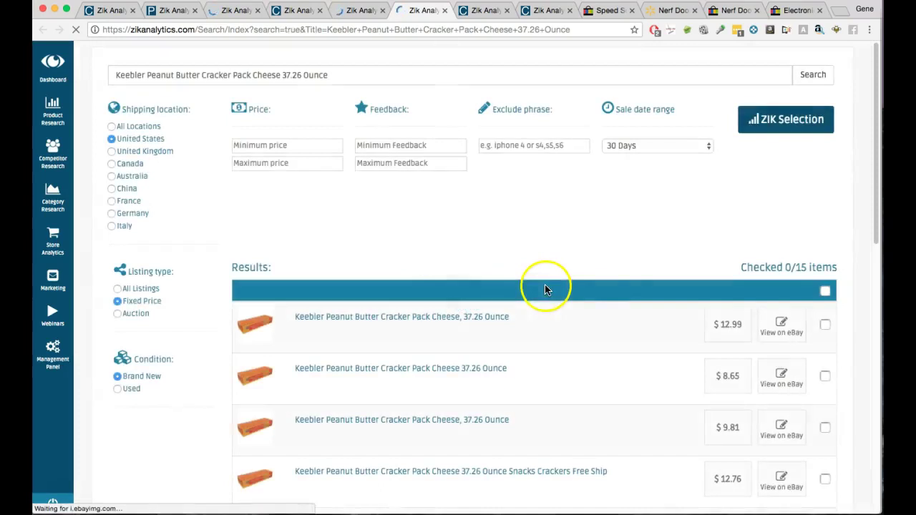
# Select all the Keebler Peanut Butter Cracker results and run the ZIK Selection analysis on them
pyautogui.scroll(-4, 565, 286)
pyautogui.scroll(-5, 588, 291)
pyautogui.click(823, 269)
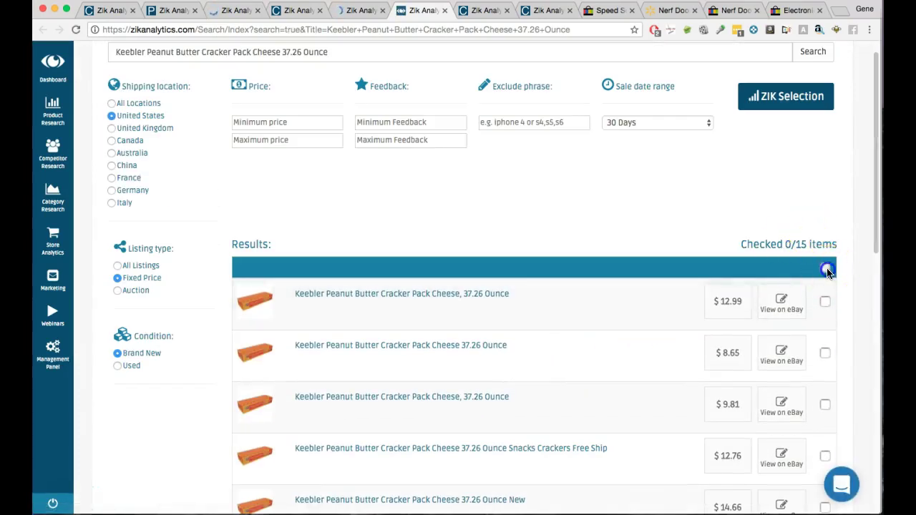
pyautogui.click(788, 96)
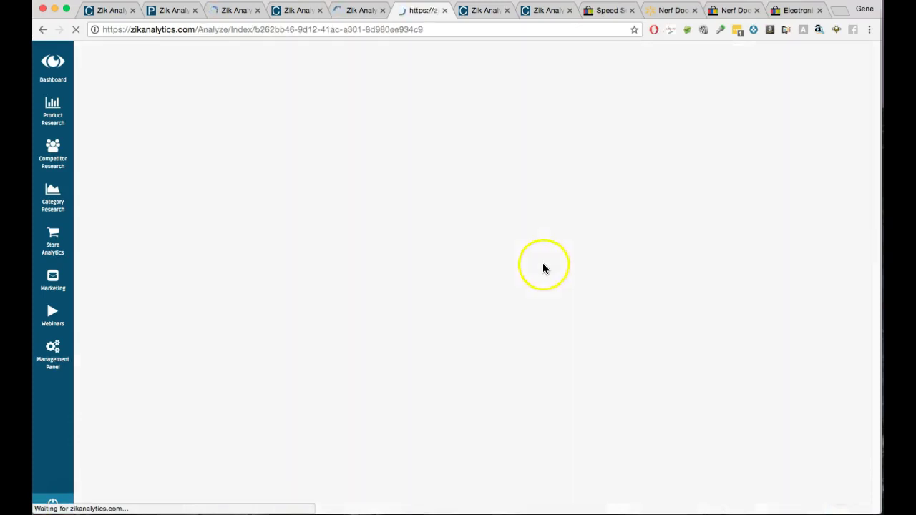
# Examine the Keebler cracker analysis, including its sellers, prices, sales trend and sell-through figures
pyautogui.scroll(-6, 214, 260)
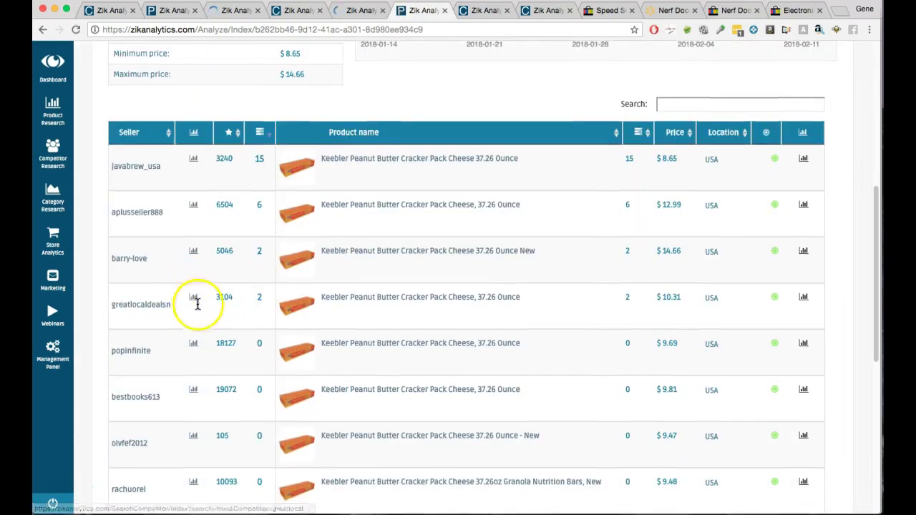
pyautogui.scroll(-6, 204, 343)
pyautogui.scroll(4, 213, 369)
pyautogui.scroll(4, 190, 118)
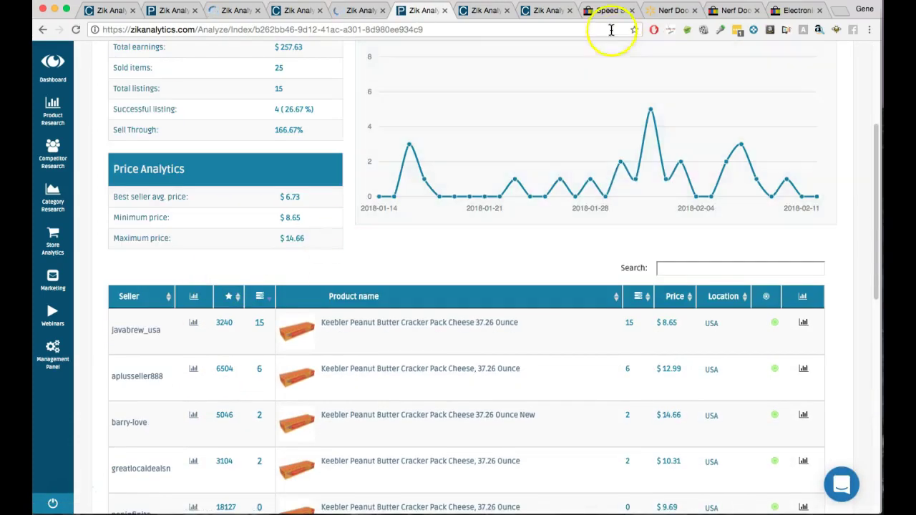
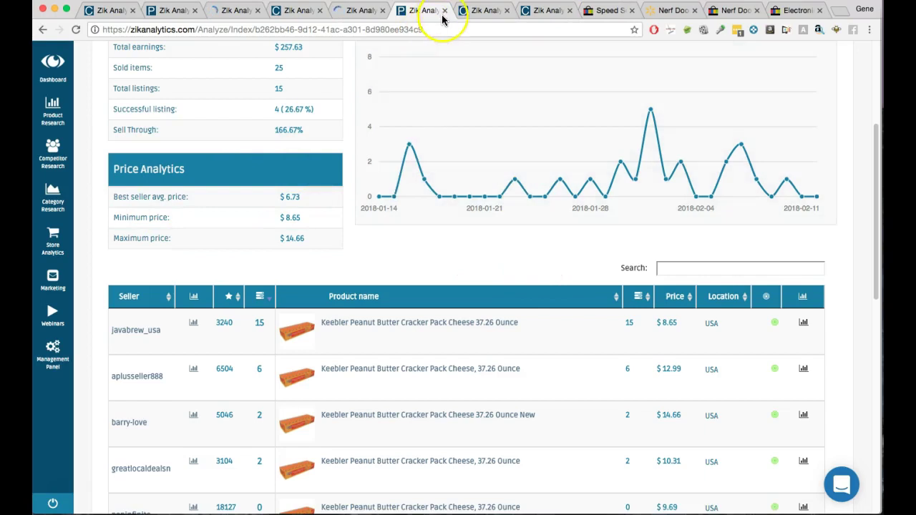
pyautogui.scroll(-5, 459, 298)
pyautogui.scroll(10, 459, 298)
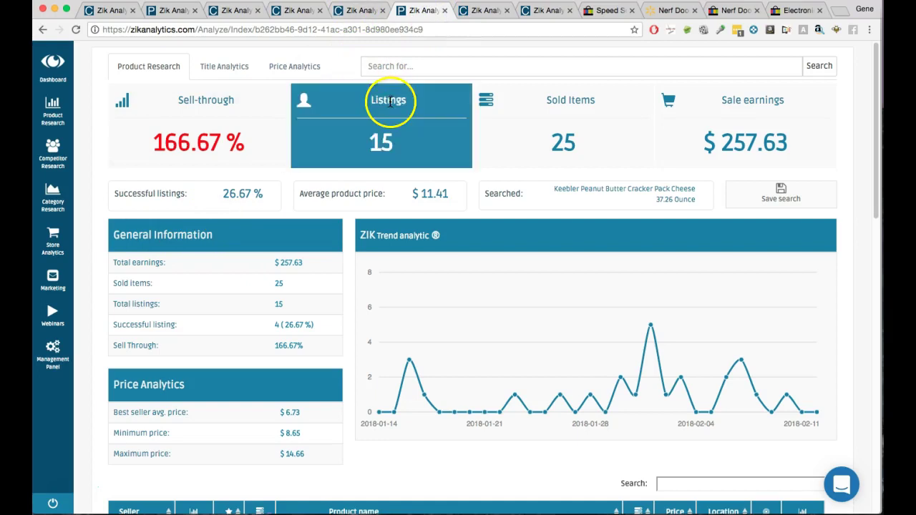
# Close the Keebler analysis, the surplus seller scans and the Speed Square eBay listing
pyautogui.click(444, 10)
pyautogui.click(444, 11)
pyautogui.click(444, 11)
pyautogui.click(381, 10)
pyautogui.click(304, 11)
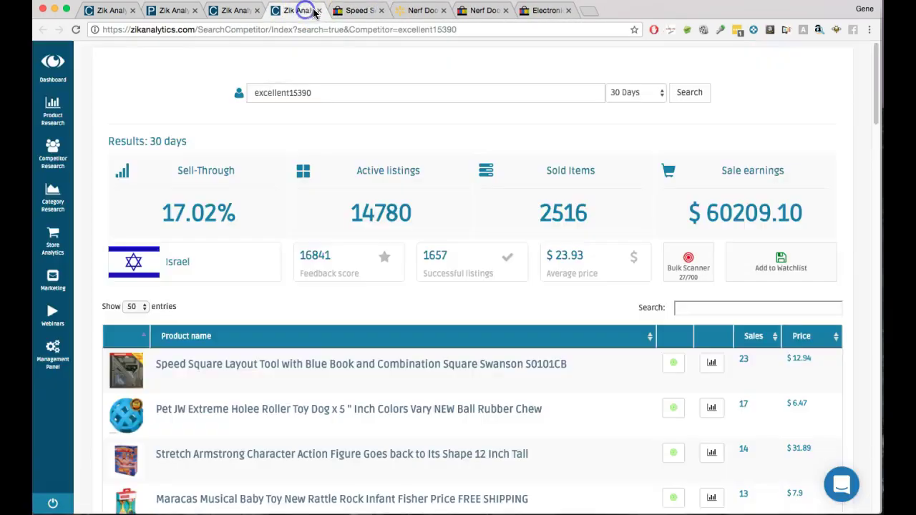
pyautogui.click(318, 11)
pyautogui.click(242, 11)
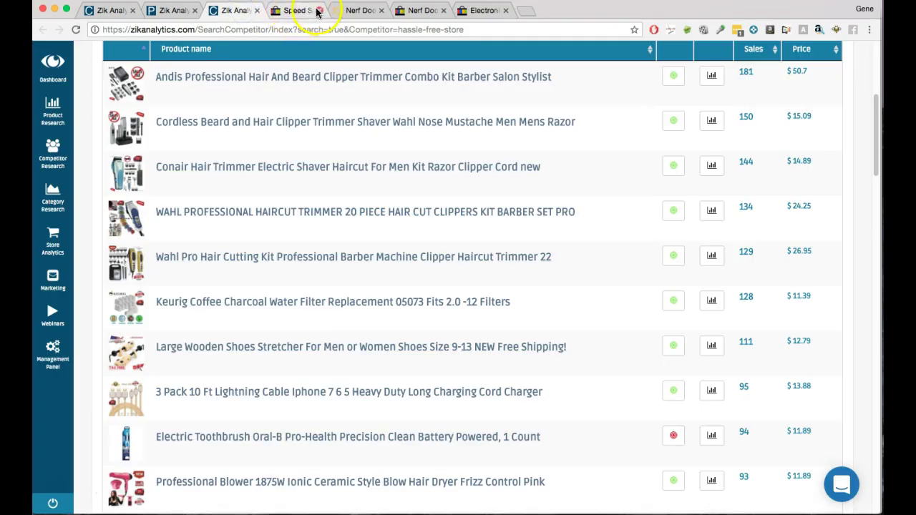
pyautogui.click(319, 11)
# Check the remaining research pages, close the leftover hair clipper seller's scan and return to the Speed Square Layout Tool analysis
pyautogui.click(158, 10)
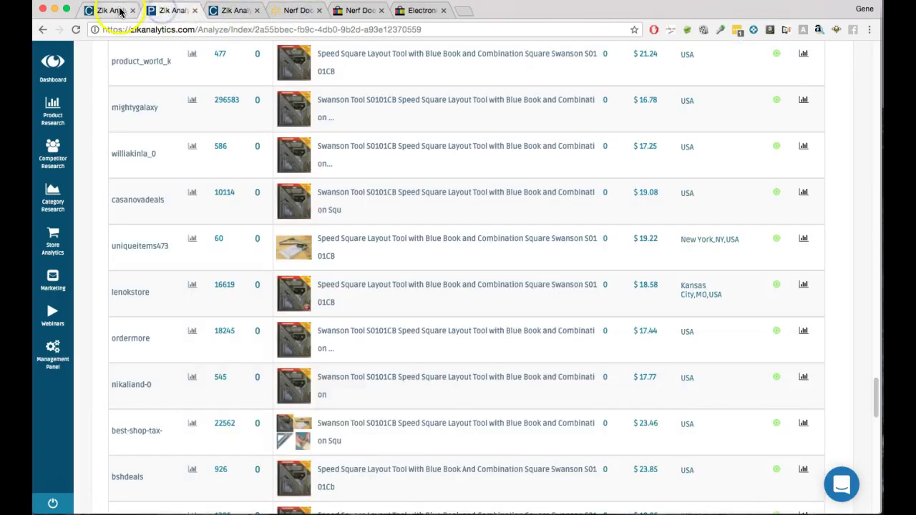
pyautogui.click(135, 12)
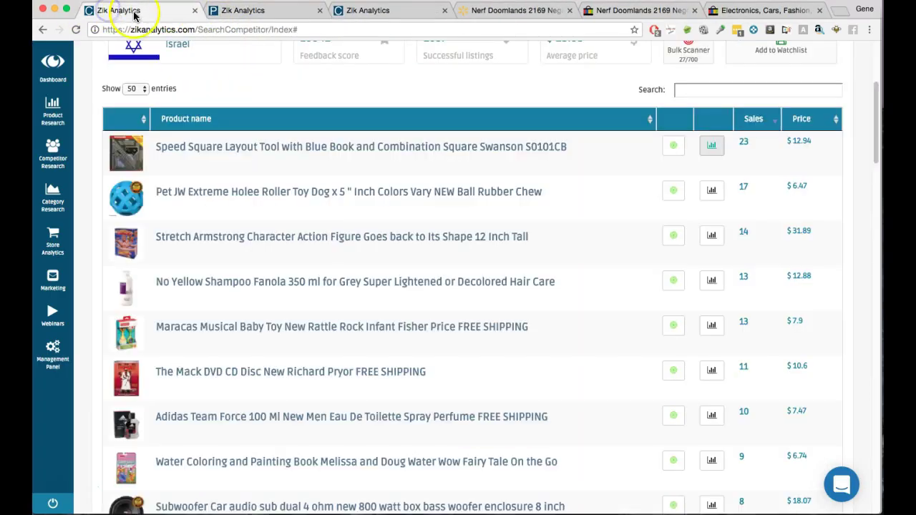
pyautogui.click(295, 12)
pyautogui.scroll(2, 317, 82)
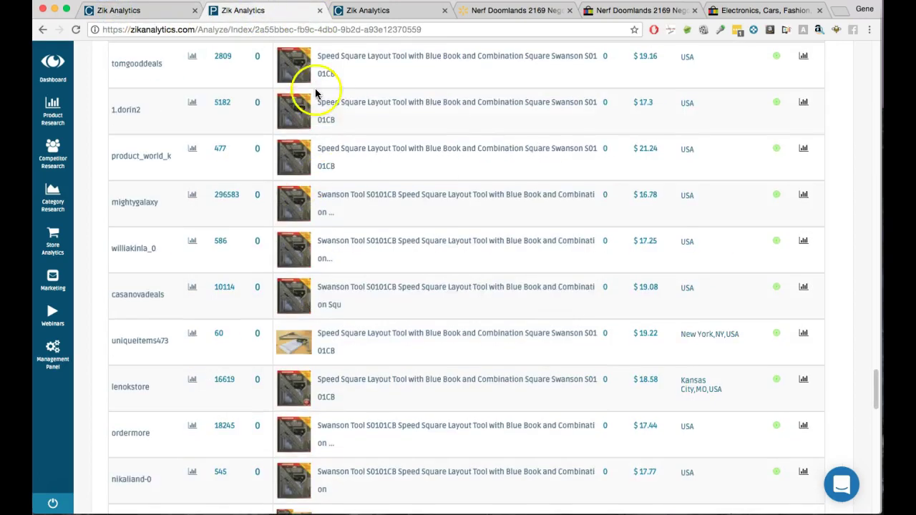
pyautogui.click(389, 11)
pyautogui.click(444, 10)
pyautogui.click(281, 15)
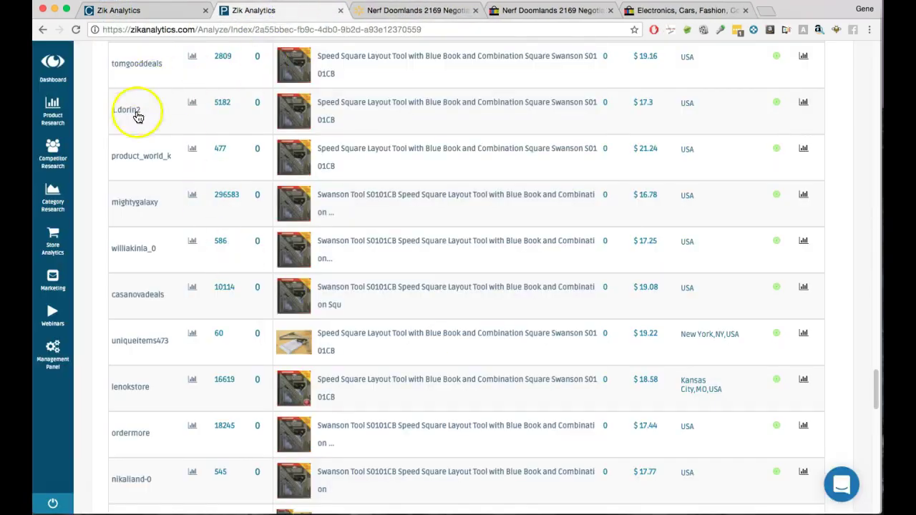
pyautogui.scroll(-10, 136, 128)
# Open Product Research in a new tab from the competitor scan and search for "dining table set"
pyautogui.click(154, 10)
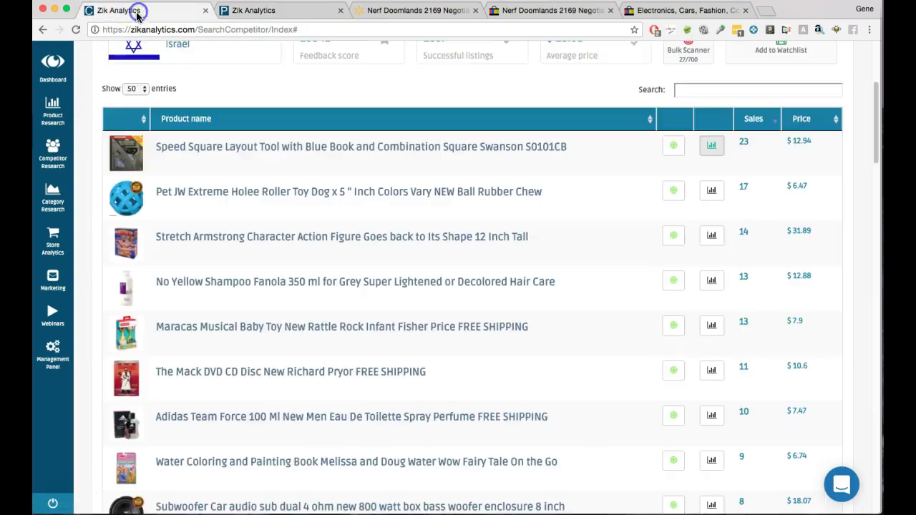
pyautogui.rightClick(53, 108)
pyautogui.click(101, 111)
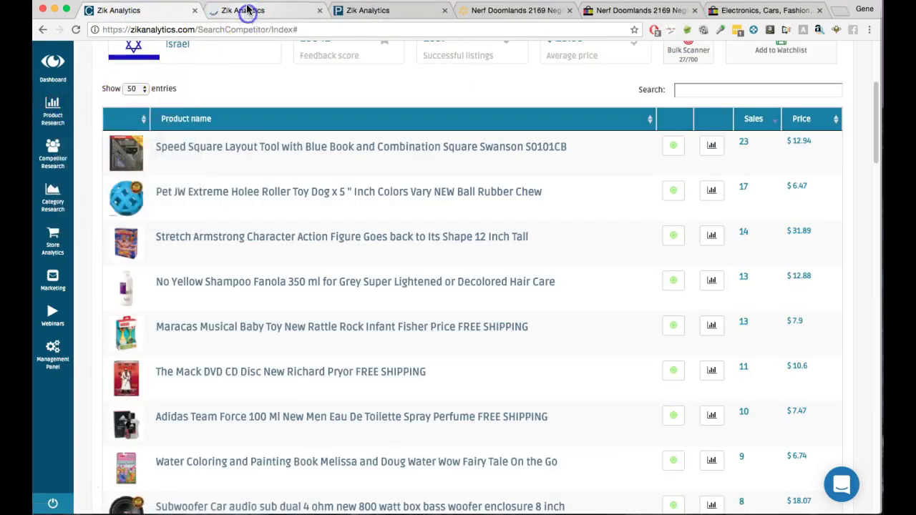
pyautogui.click(247, 10)
pyautogui.click(179, 74)
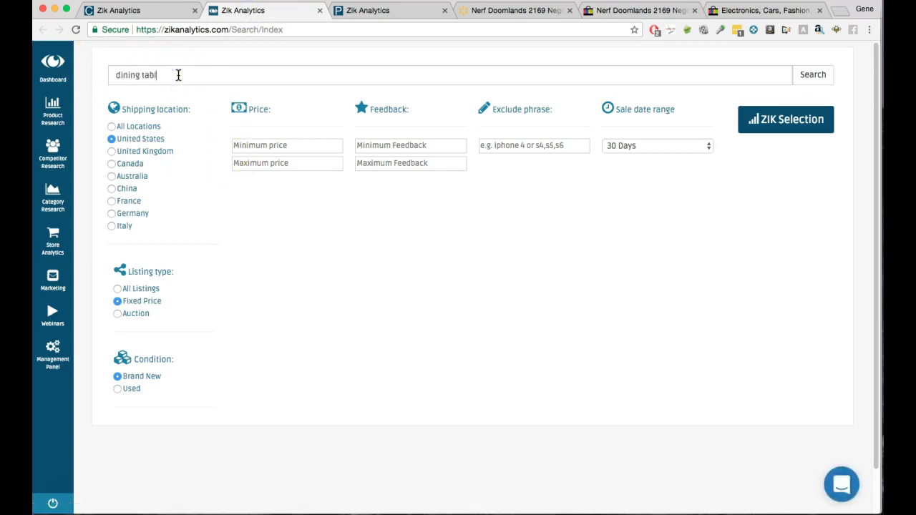
pyautogui.press('Return')
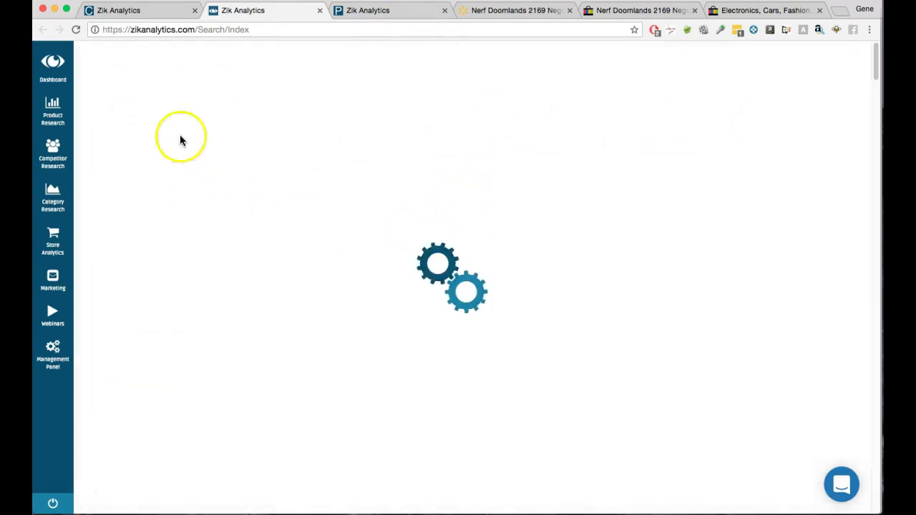
# Look through the dining table set results, select them all and run the ZIK Selection analysis
pyautogui.scroll(-20, 322, 289)
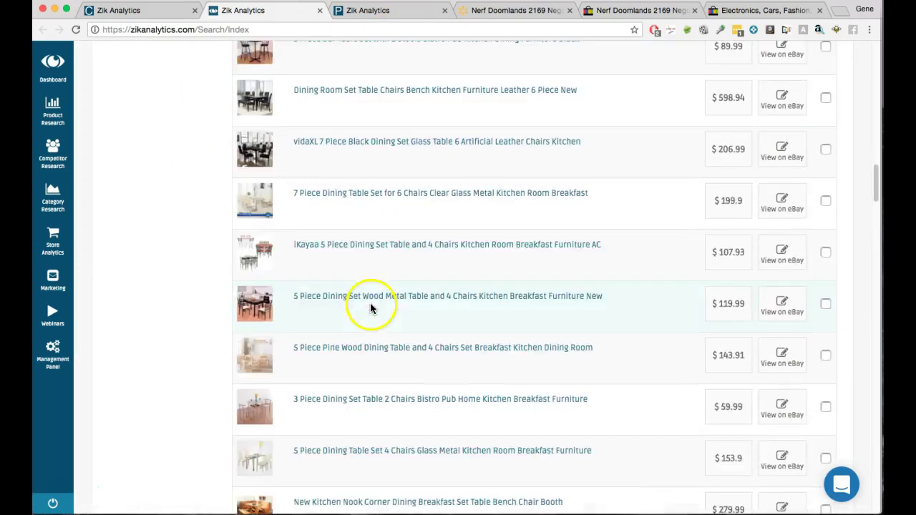
pyautogui.scroll(20, 352, 315)
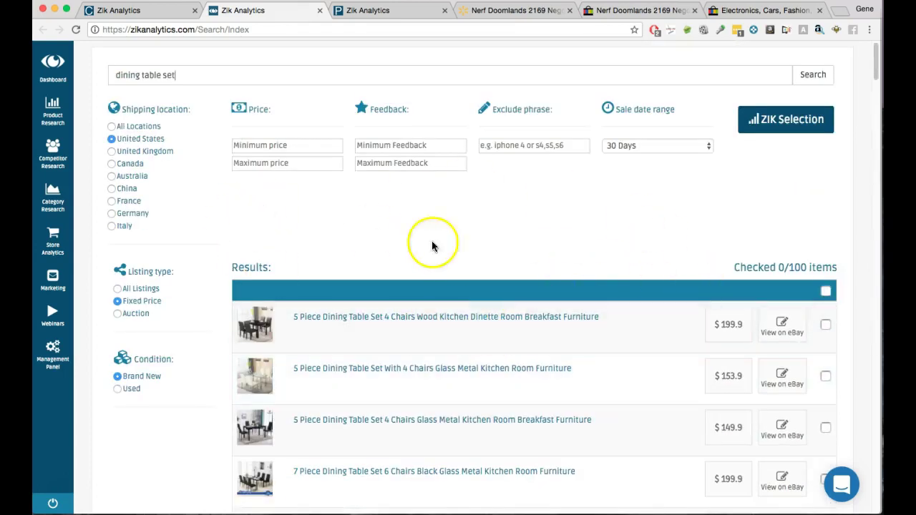
pyautogui.click(827, 295)
pyautogui.click(789, 116)
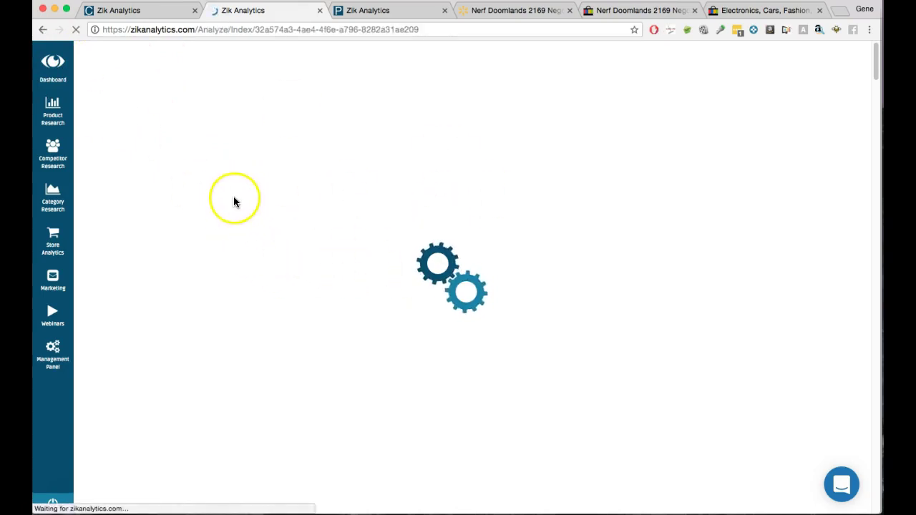
# Examine the dining table set analysis, including its seller list, sales trend and summary figures
pyautogui.scroll(-2, 429, 238)
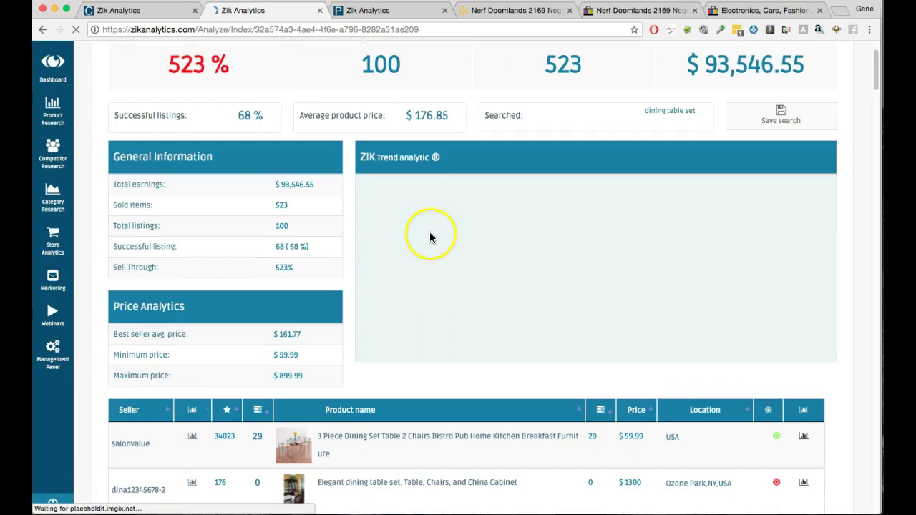
pyautogui.scroll(-15, 267, 252)
pyautogui.moveTo(285, 307)
pyautogui.scroll(15, 184, 286)
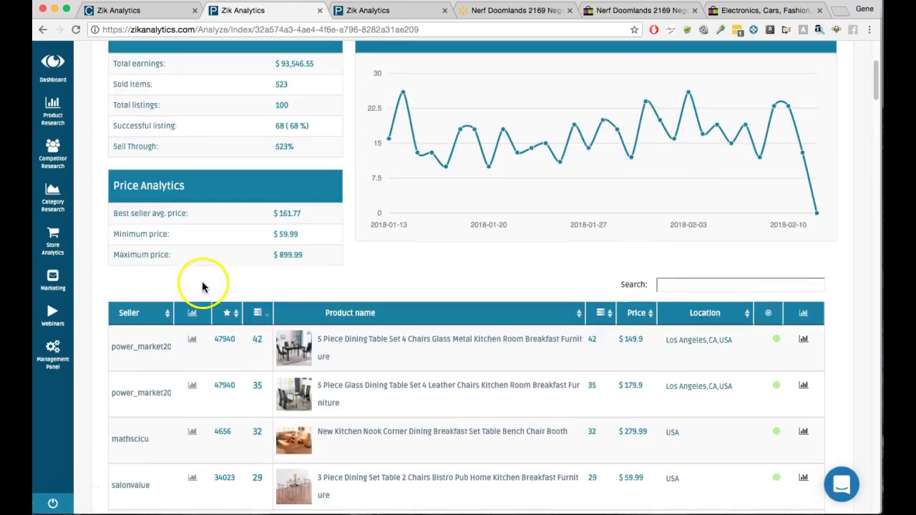
pyautogui.scroll(3, 168, 280)
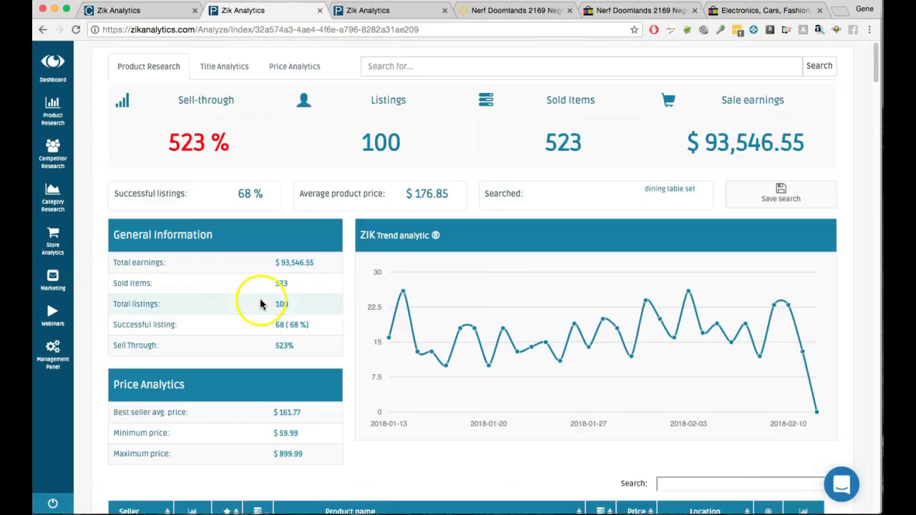
# Return to the Speed Square Layout Tool's product analysis and view its summary figures and sales trend
pyautogui.click(400, 21)
pyautogui.scroll(-3, 317, 337)
pyautogui.scroll(1, 329, 325)
pyautogui.scroll(15, 329, 324)
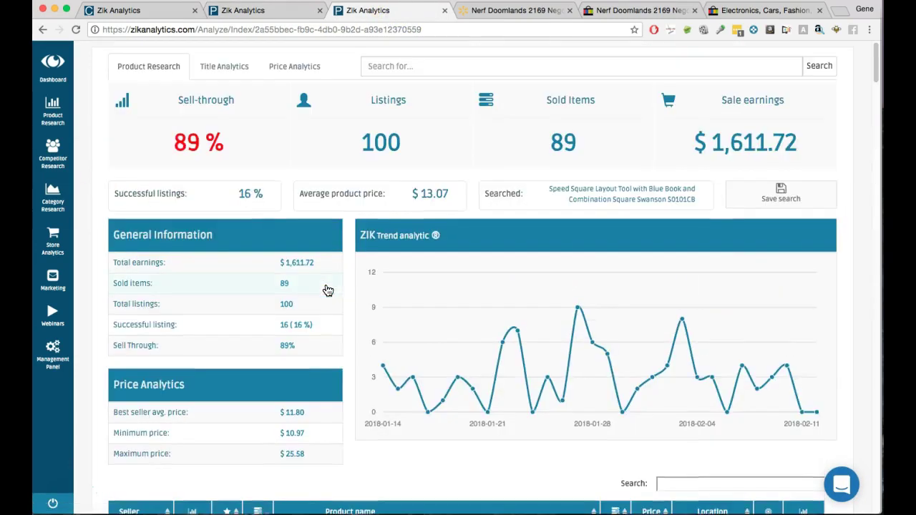
# Open the Speed Square Layout Tool's Title Analytics and examine the competition and sales of the keyword "Square Layout Tool"
pyautogui.click(229, 66)
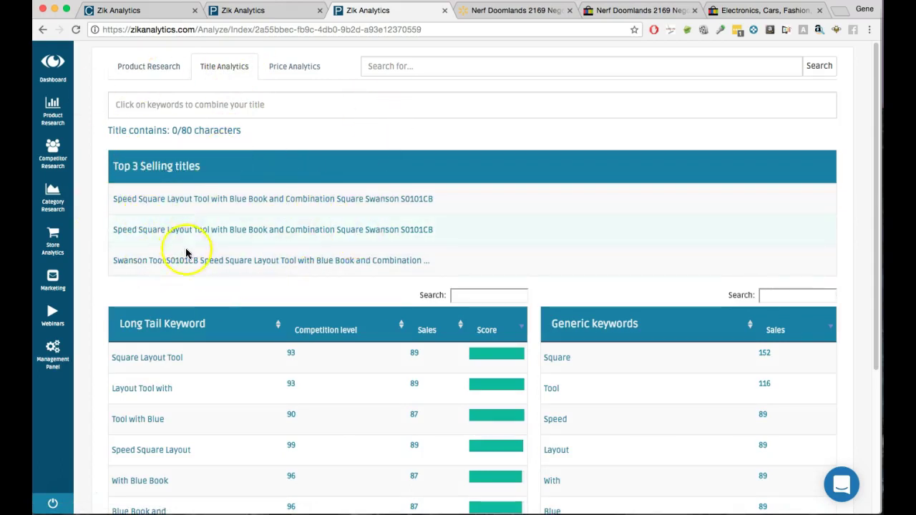
pyautogui.scroll(-5, 186, 253)
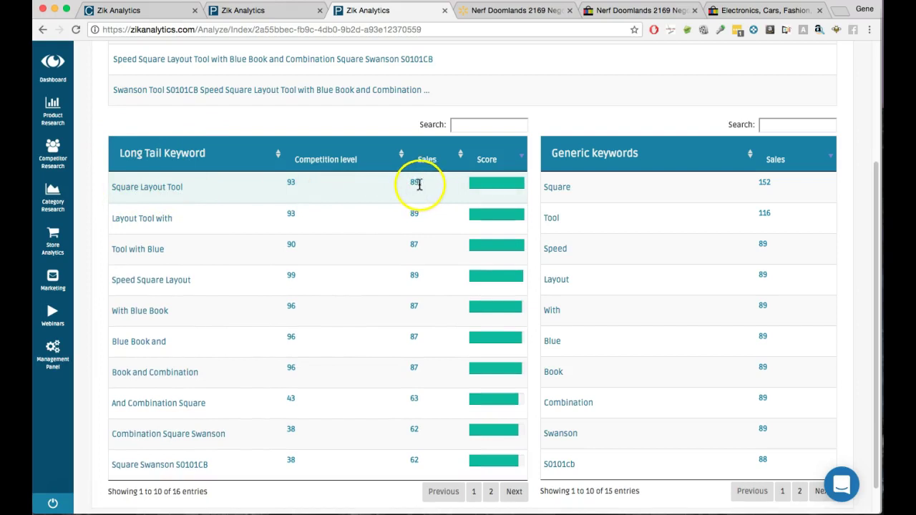
pyautogui.tripleClick(282, 184)
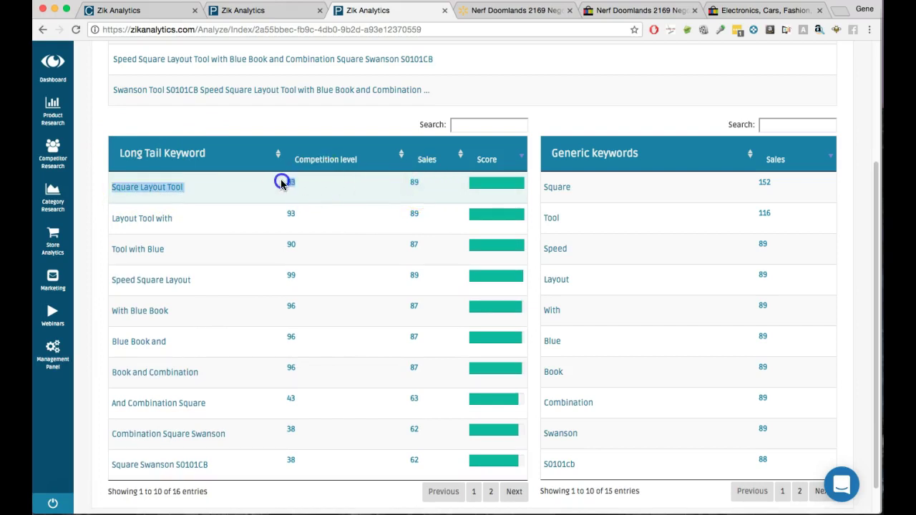
pyautogui.click(318, 186)
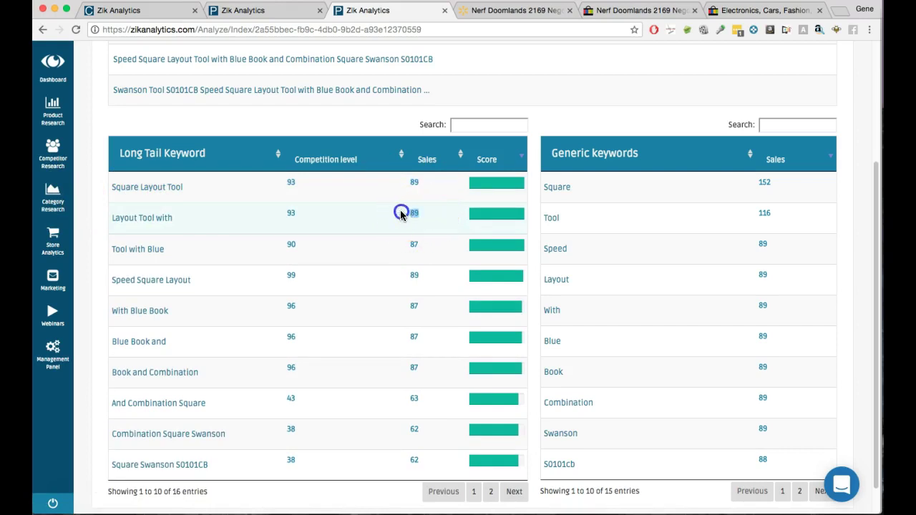
# Add the long-tail keyword "Layout Tool with" to the combined title and review the long-tail and generic keyword tables
pyautogui.click(165, 224)
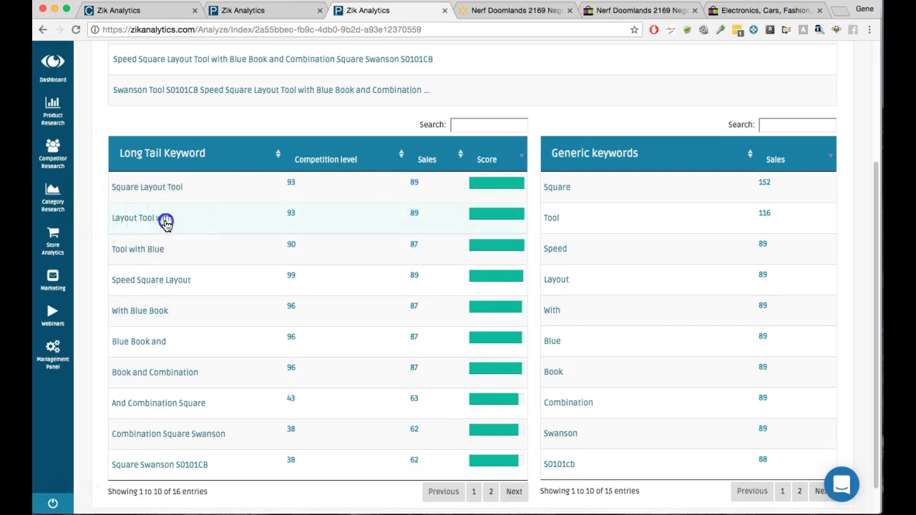
pyautogui.click(304, 213)
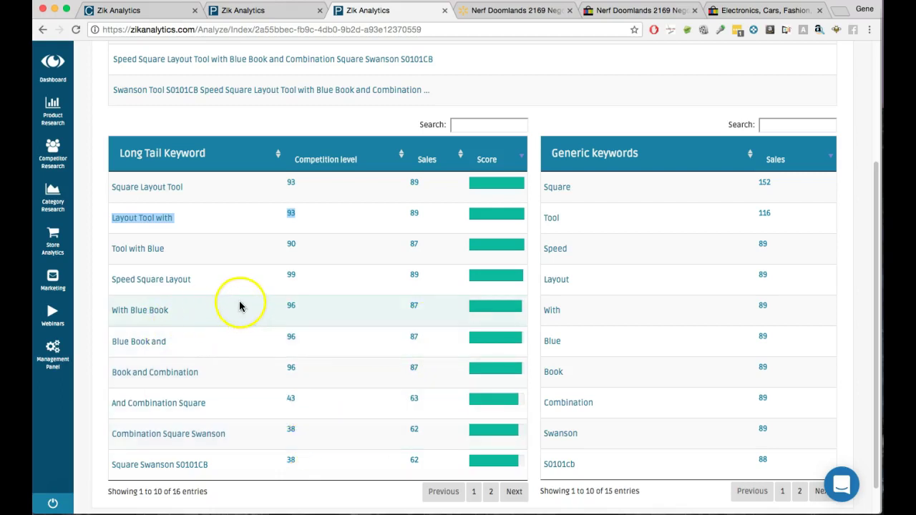
pyautogui.scroll(-1, 228, 395)
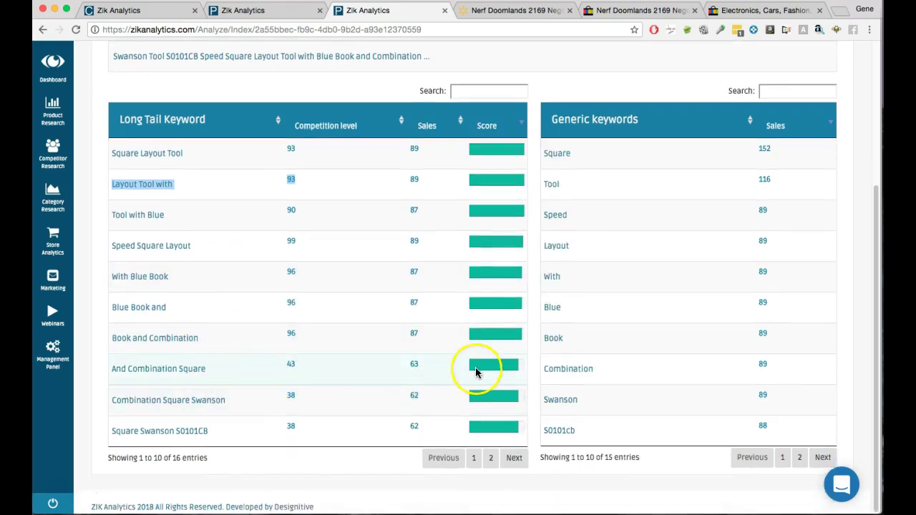
pyautogui.scroll(1, 474, 369)
pyautogui.scroll(-1, 473, 342)
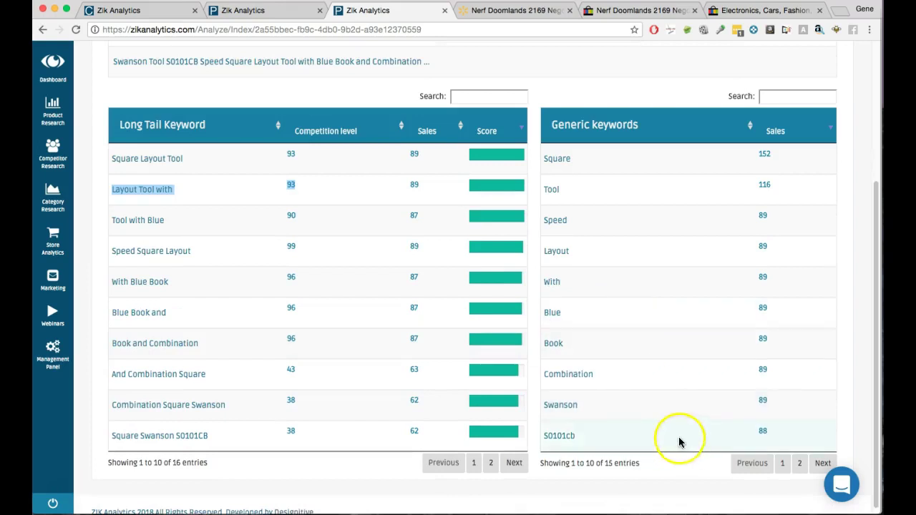
pyautogui.scroll(5, 389, 370)
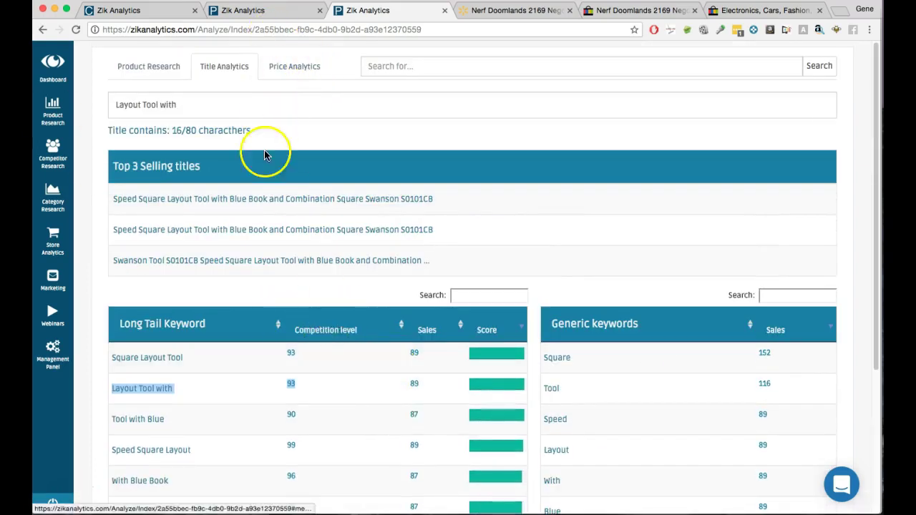
# Open the Speed Square Layout Tool's Price Analytics and examine the price range and price sell-through charts
pyautogui.click(291, 67)
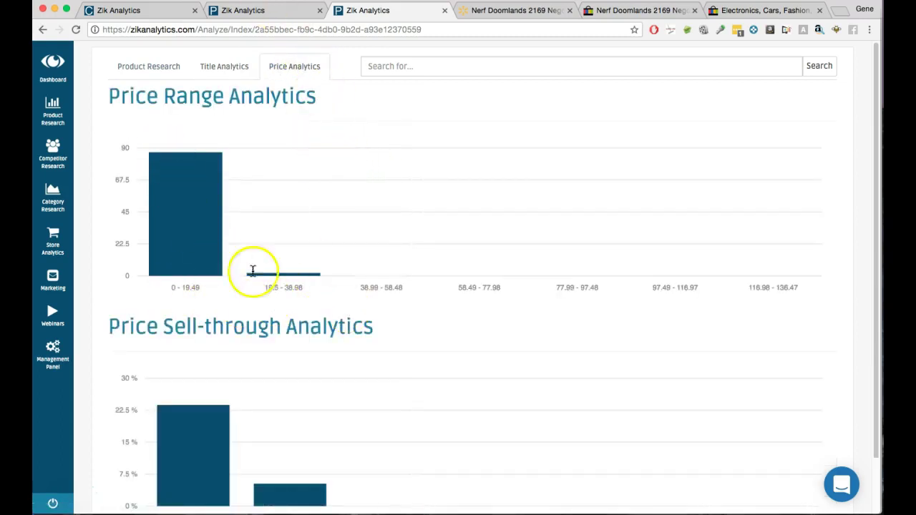
pyautogui.scroll(-2, 329, 292)
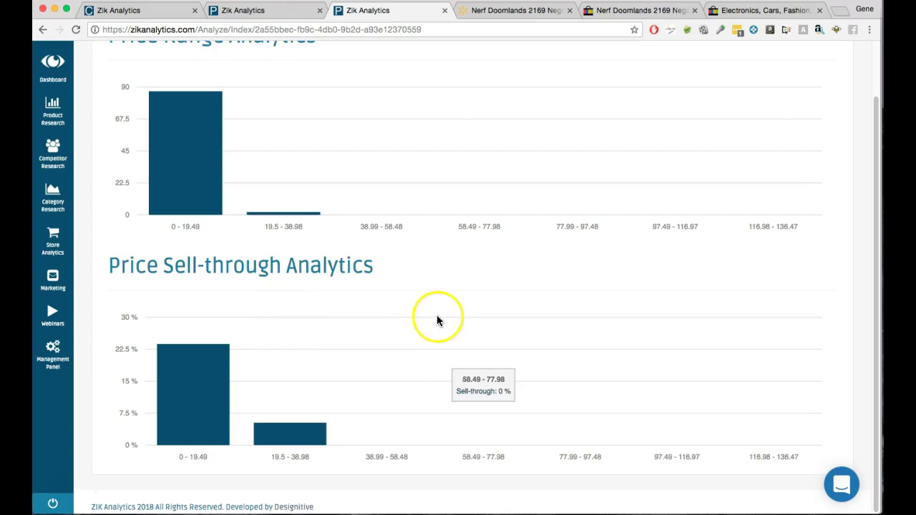
pyautogui.scroll(2, 363, 310)
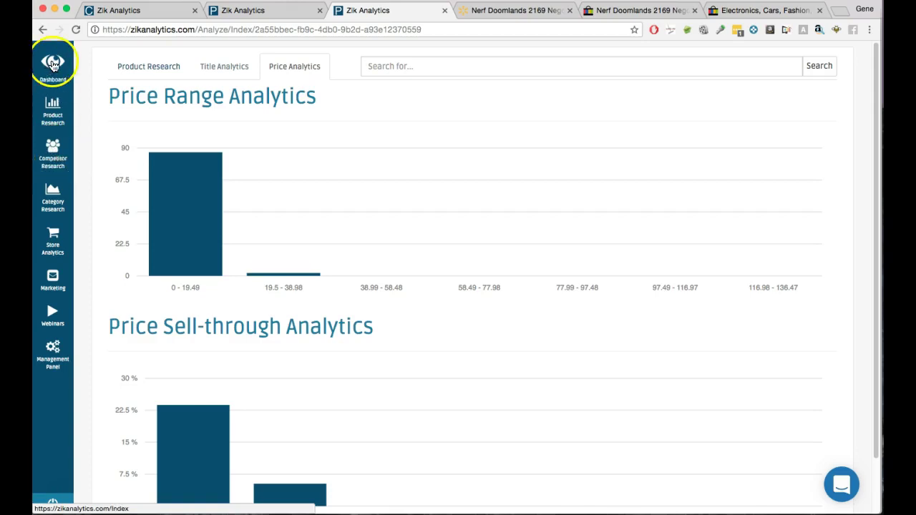
# Close the Speed Square Layout Tool's price analysis and return to the competitor's product results
pyautogui.click(444, 10)
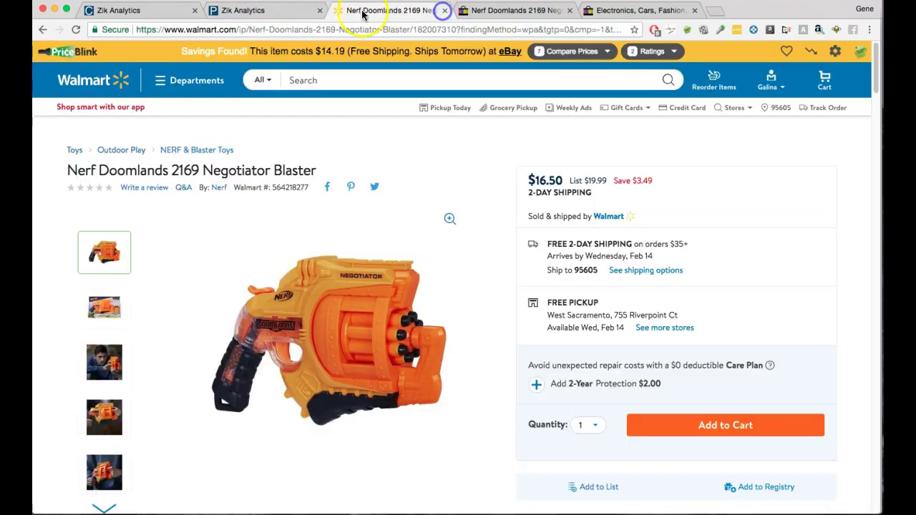
pyautogui.click(304, 11)
pyautogui.click(181, 11)
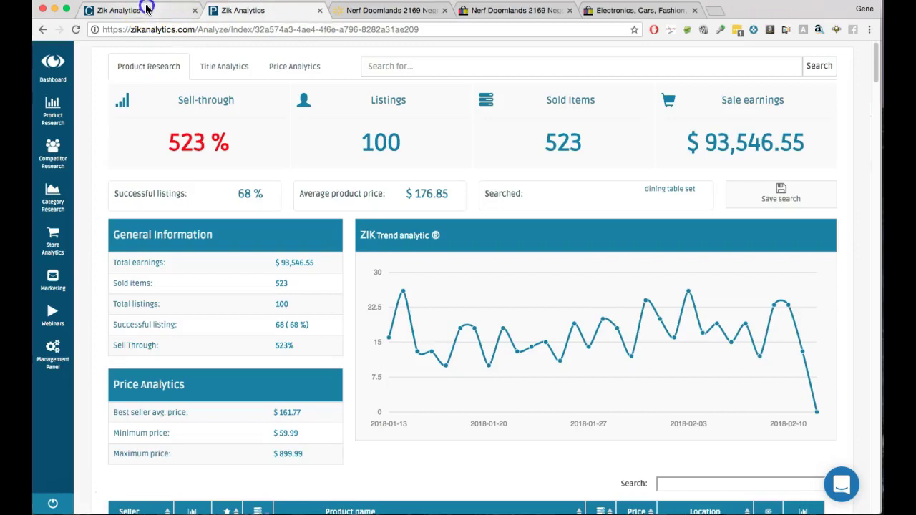
pyautogui.click(315, 11)
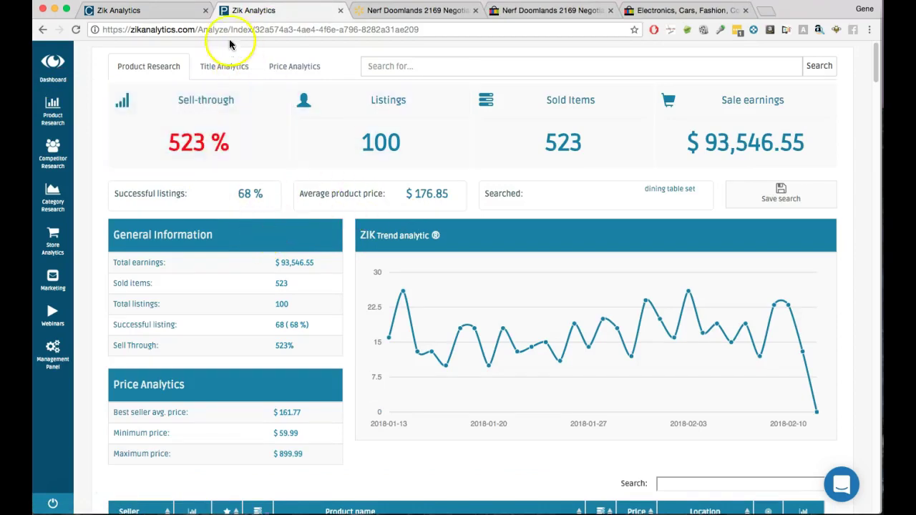
pyautogui.click(168, 14)
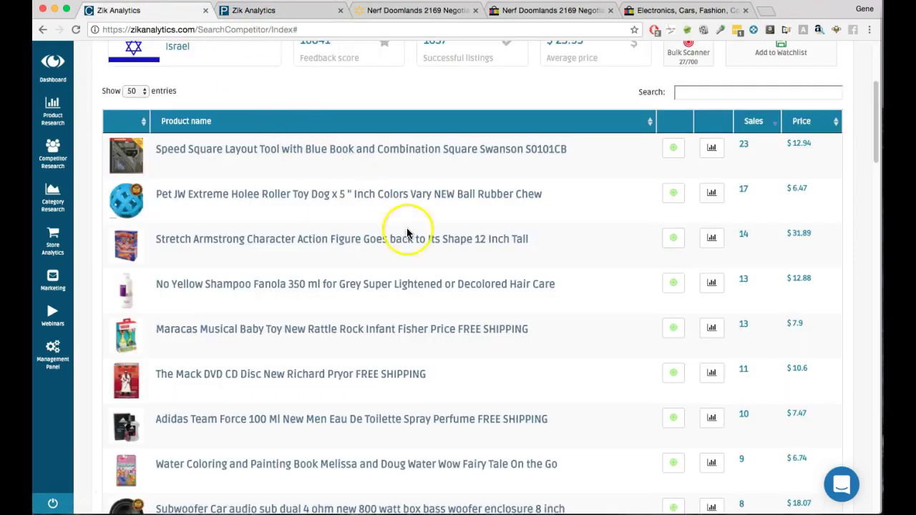
# Look up the Amazon match for the 8 inch car audio subwoofer in Item Finder and close the comparison
pyautogui.scroll(-1, 587, 250)
pyautogui.scroll(5, 650, 165)
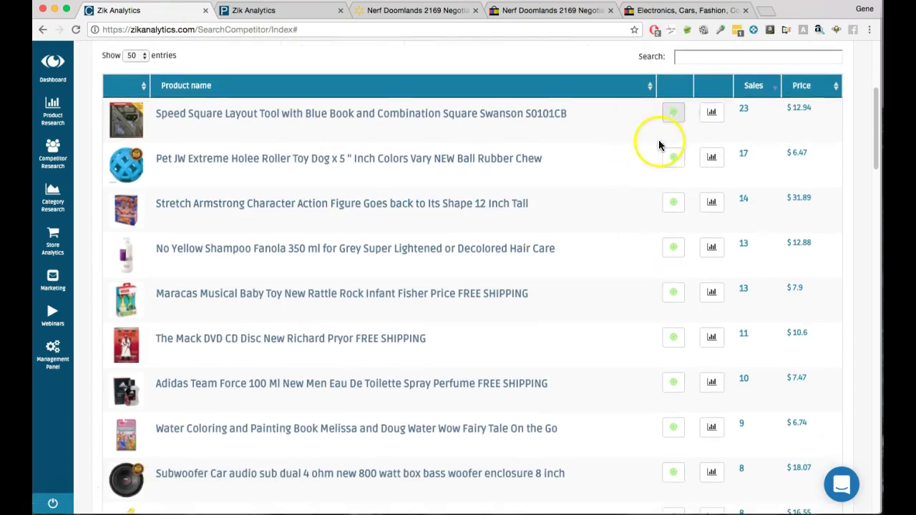
pyautogui.scroll(-1, 616, 283)
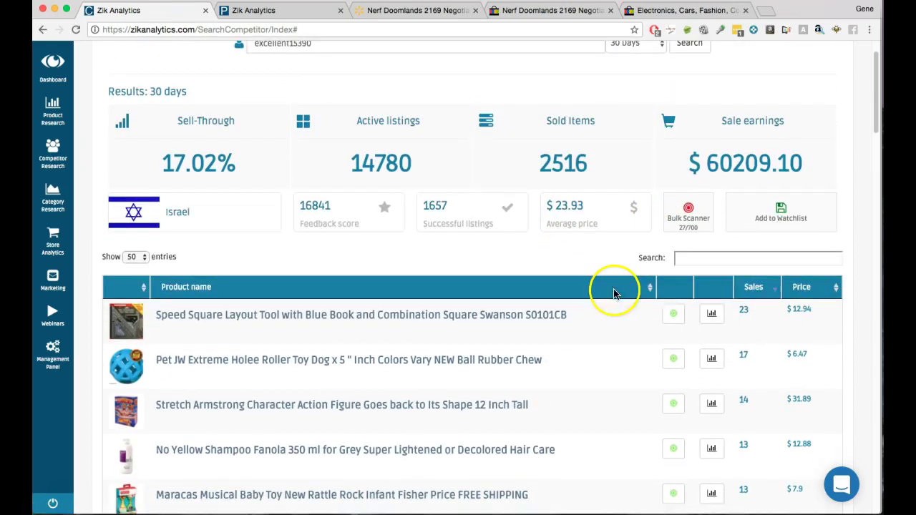
pyautogui.scroll(-5, 673, 333)
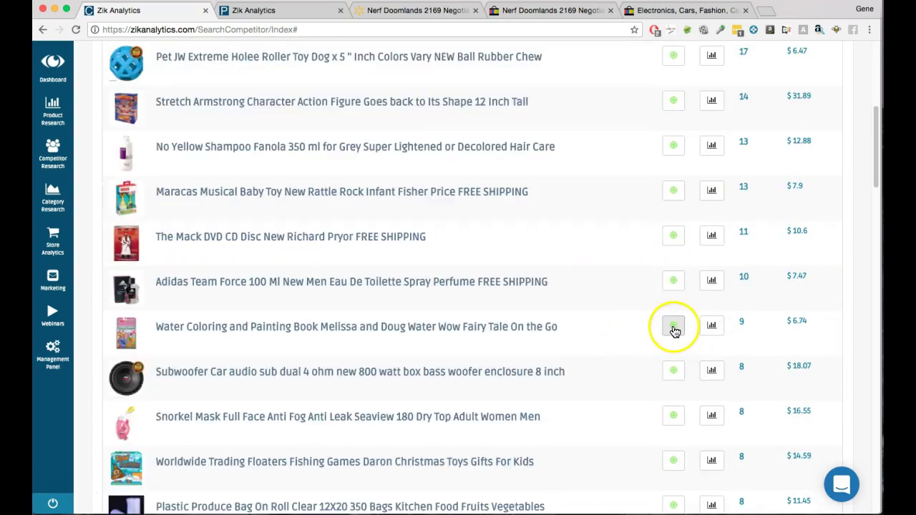
pyautogui.click(680, 369)
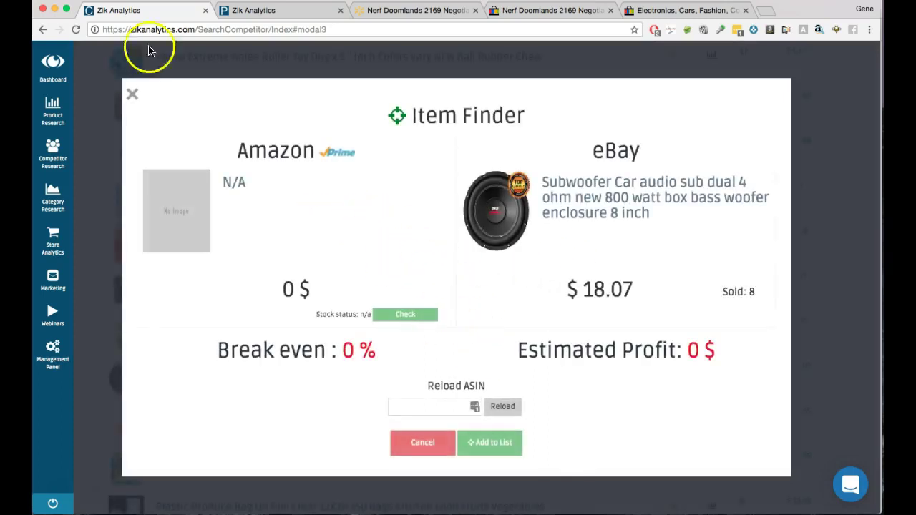
pyautogui.click(132, 93)
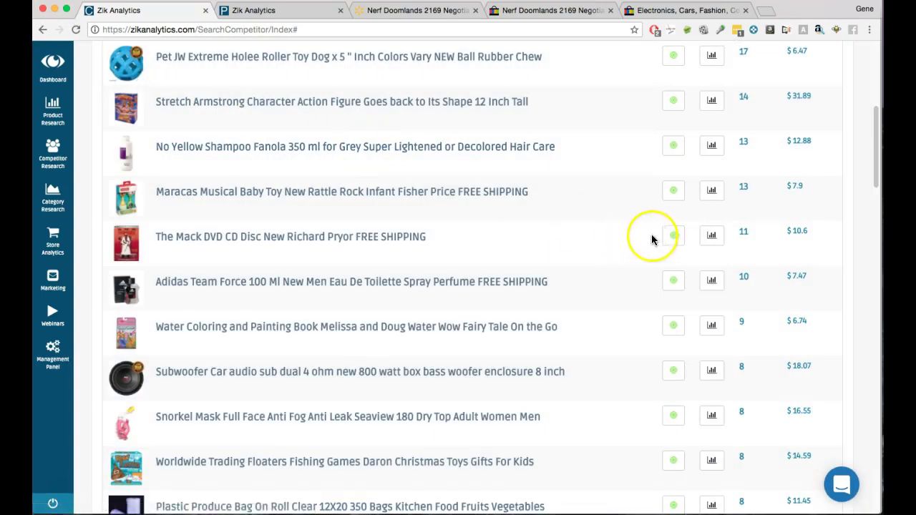
# Open Item Finder for the CloudLymo coasters with holder and check the Amazon item's stock status
pyautogui.scroll(-3, 573, 323)
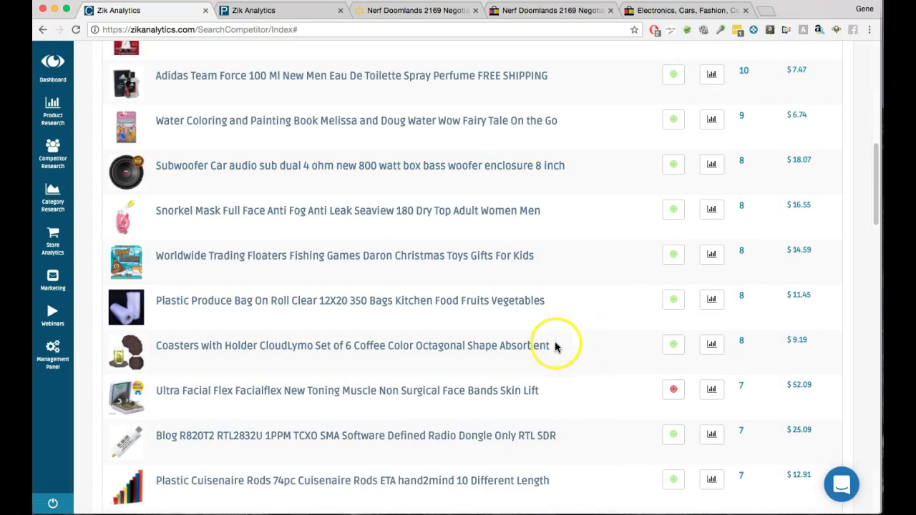
pyautogui.click(672, 346)
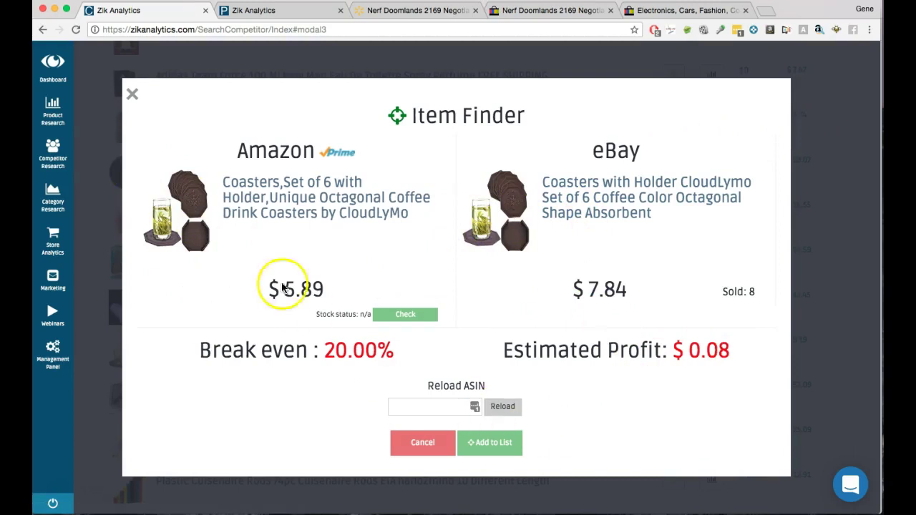
pyautogui.click(154, 220)
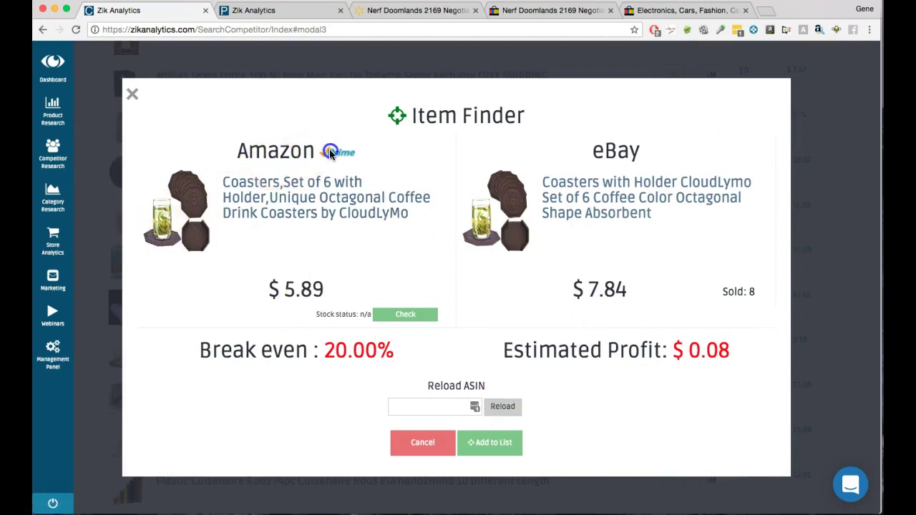
pyautogui.click(410, 317)
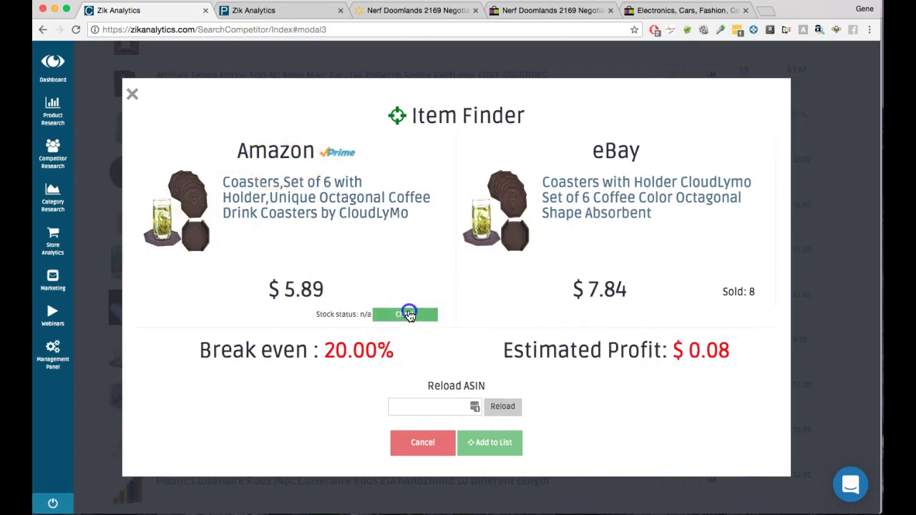
pyautogui.click(395, 313)
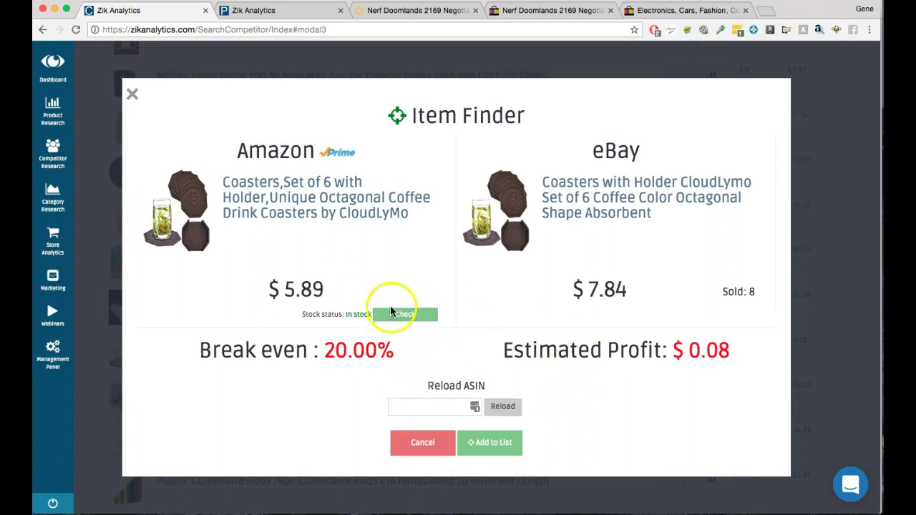
# Review the CloudLymo coasters' Amazon page for price and availability, then close it and cancel the Item Finder comparison
pyautogui.click(301, 288)
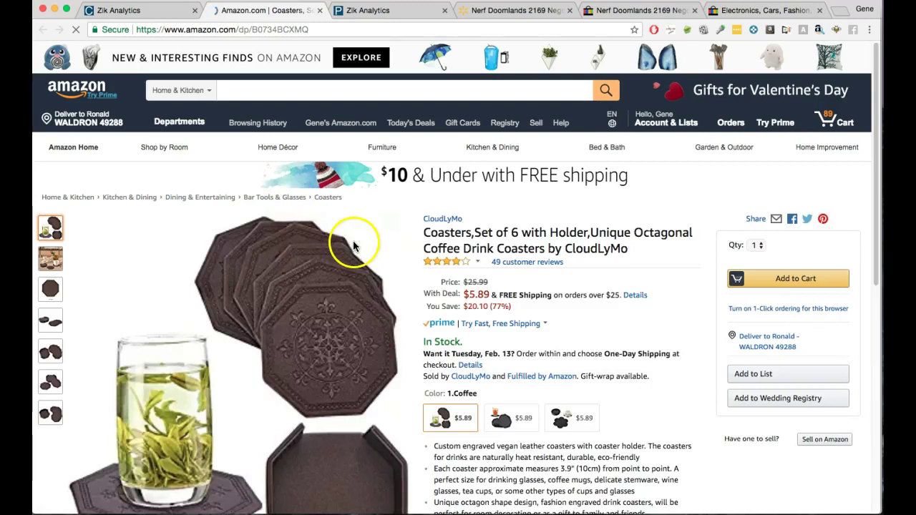
pyautogui.scroll(-2, 352, 246)
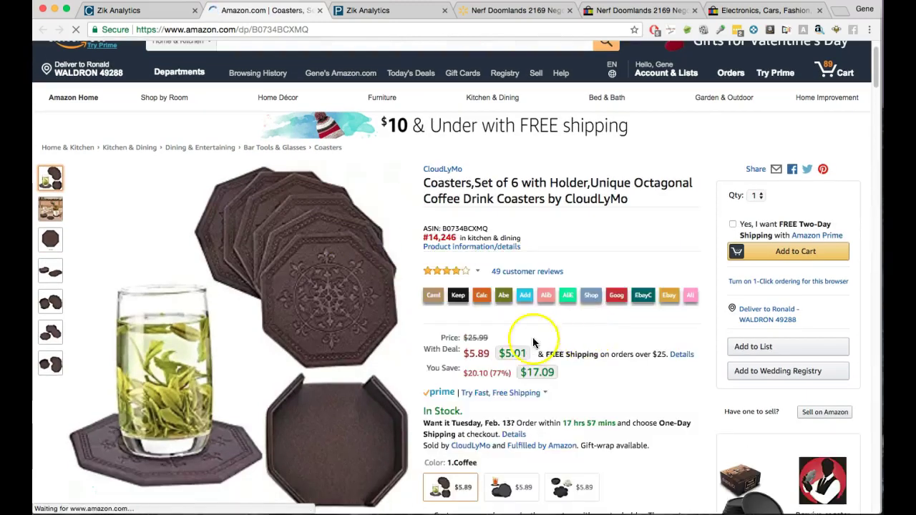
pyautogui.scroll(-2, 307, 296)
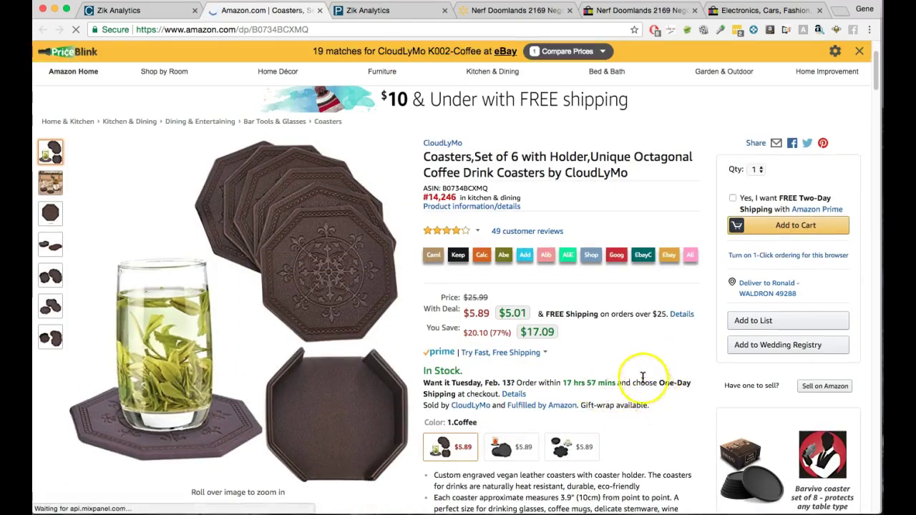
pyautogui.scroll(-1, 643, 377)
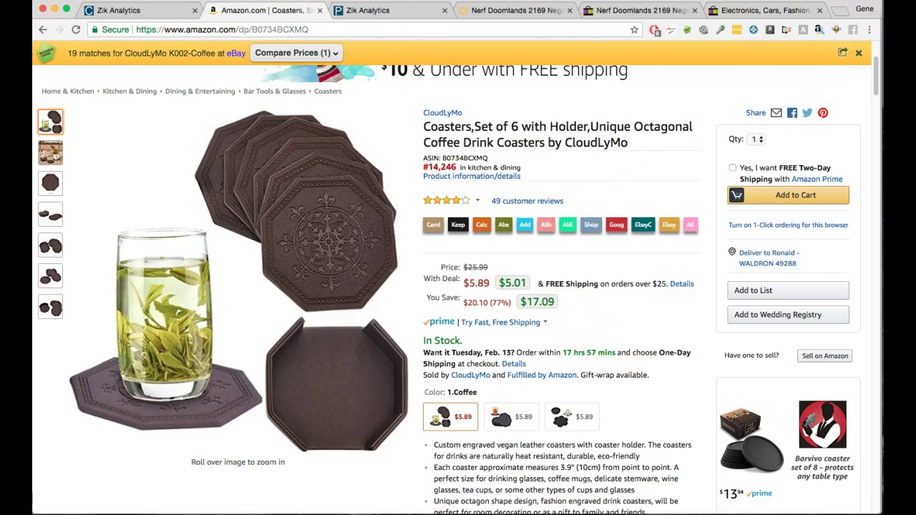
pyautogui.click(861, 56)
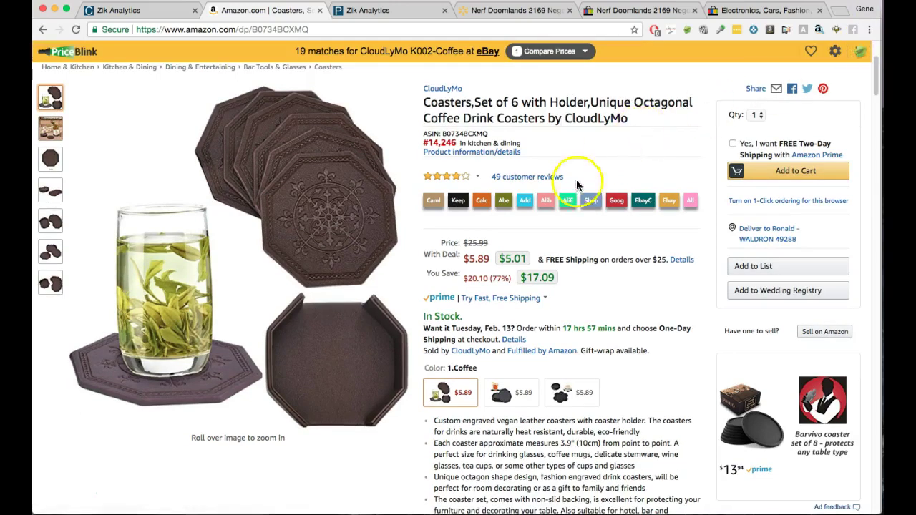
pyautogui.scroll(3, 572, 201)
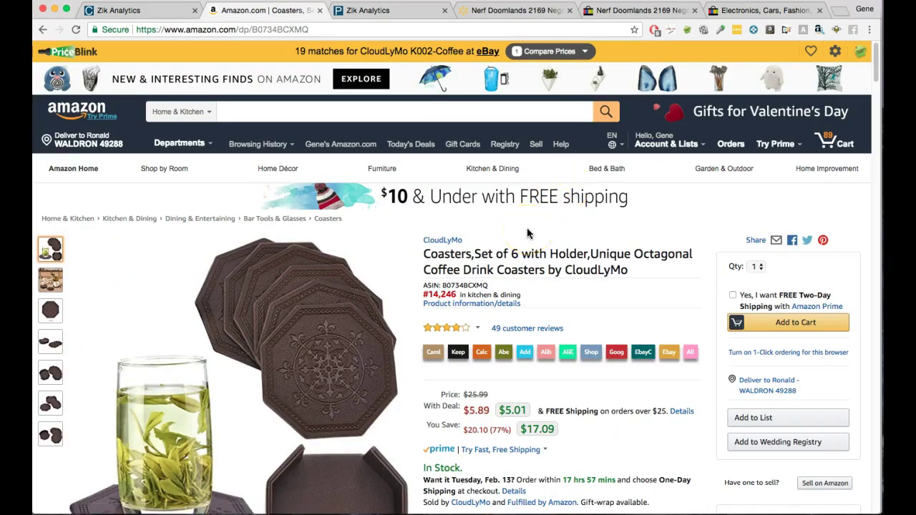
pyautogui.click(320, 10)
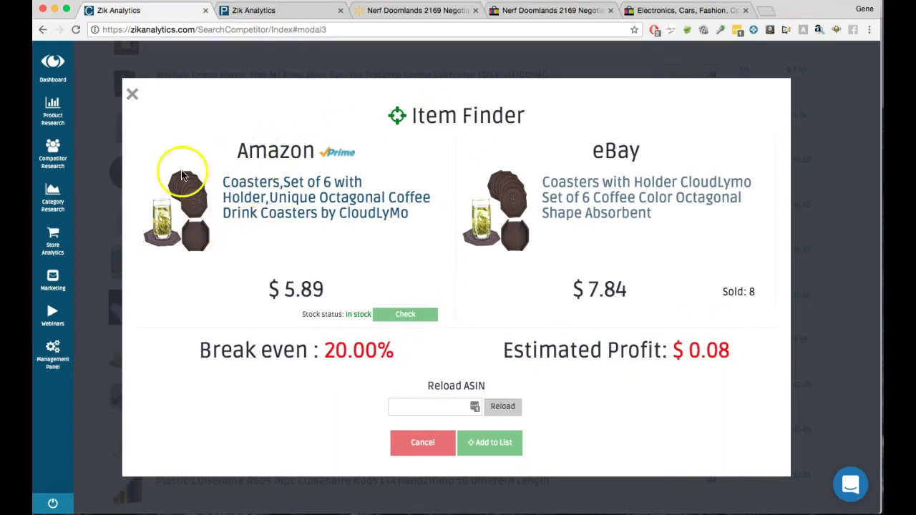
pyautogui.click(425, 442)
# Look over the competitor's product list and the options offered in the Management Panel
pyautogui.scroll(-10, 323, 233)
pyautogui.scroll(15, 324, 232)
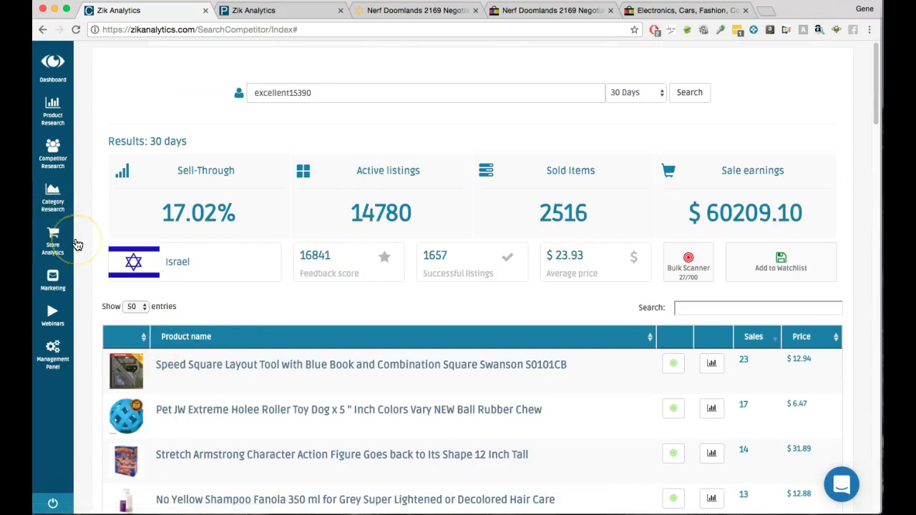
pyautogui.click(53, 347)
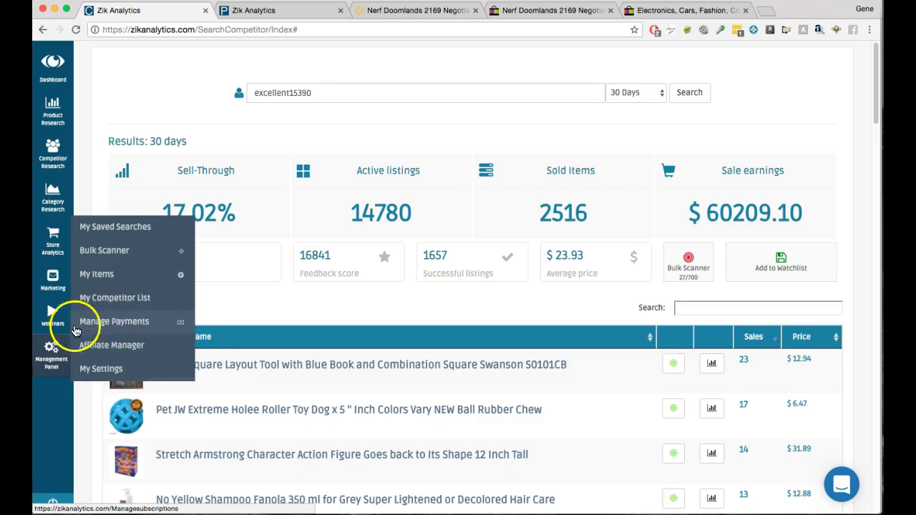
pyautogui.click(113, 297)
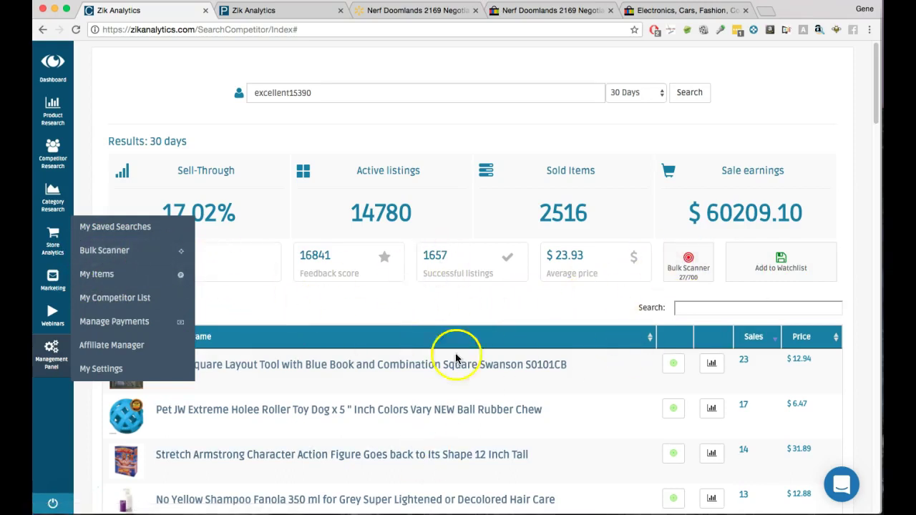
pyautogui.scroll(-10, 599, 303)
pyautogui.scroll(-7, 599, 245)
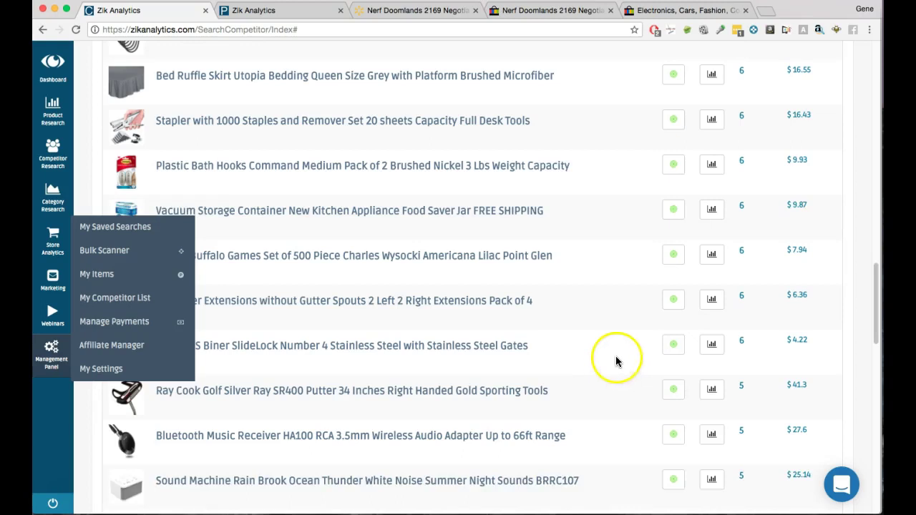
pyautogui.scroll(1, 613, 364)
pyautogui.scroll(15, 644, 308)
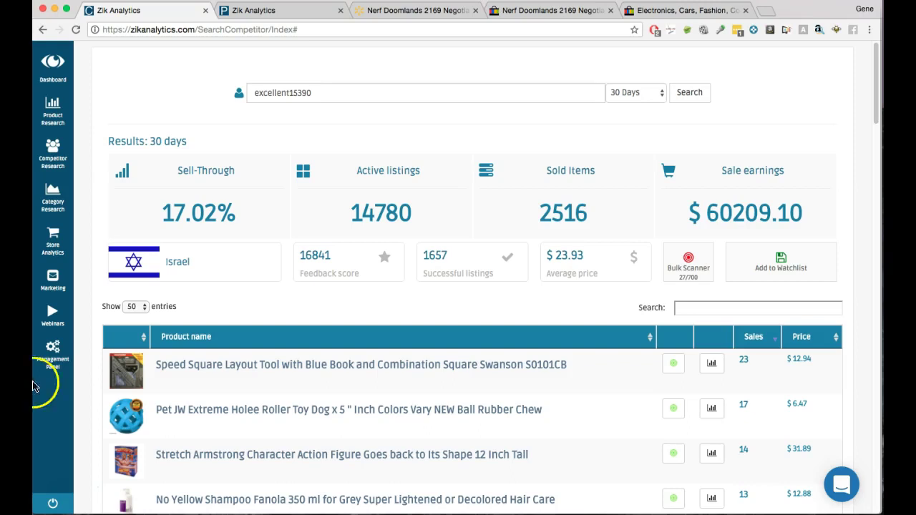
pyautogui.click(90, 103)
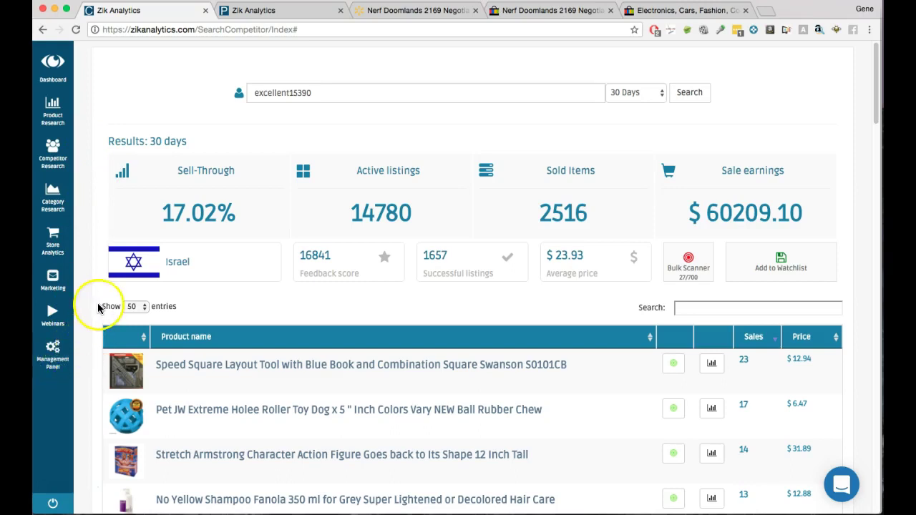
# Go to the dashboard and look over its store overview, learning resources, saved lists and announcements
pyautogui.click(54, 66)
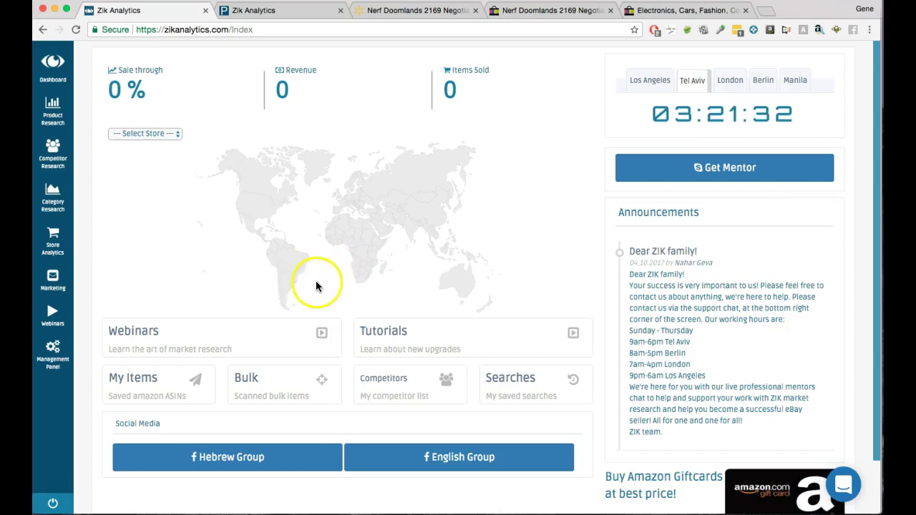
pyautogui.scroll(-1, 373, 270)
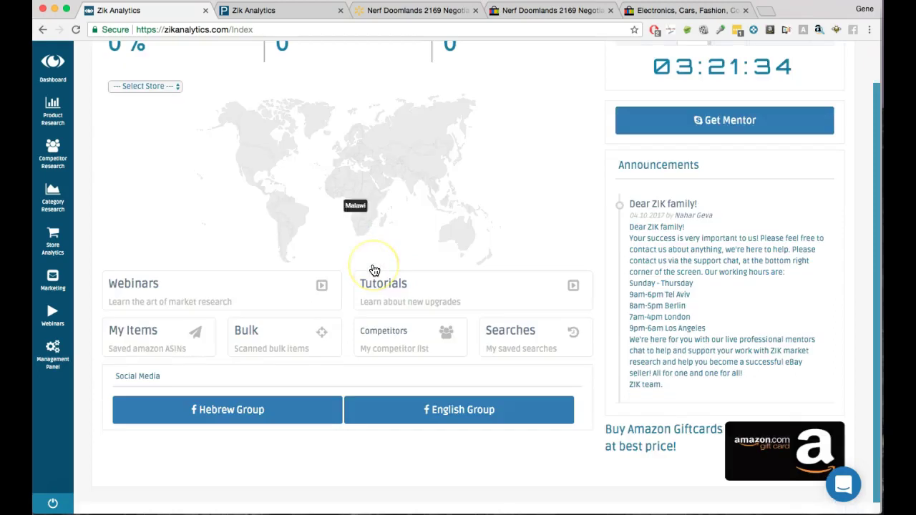
pyautogui.scroll(1, 373, 265)
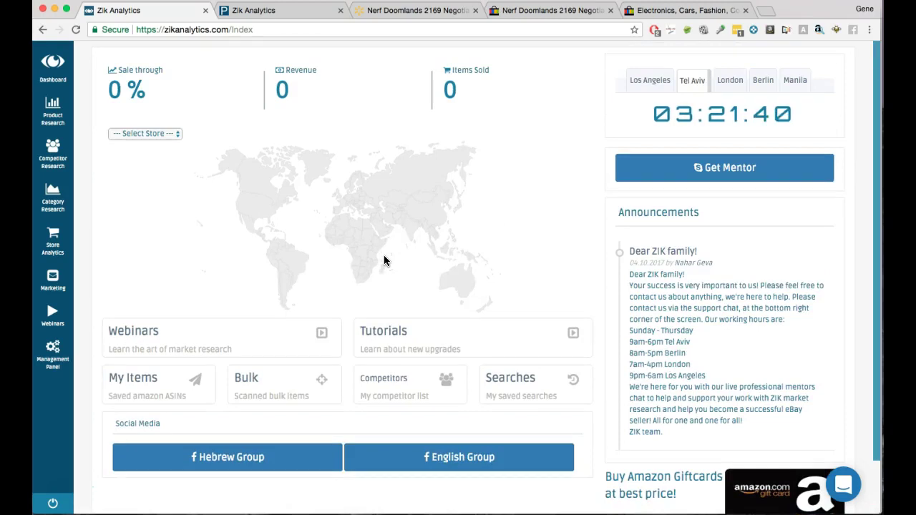
pyautogui.scroll(-2, 403, 255)
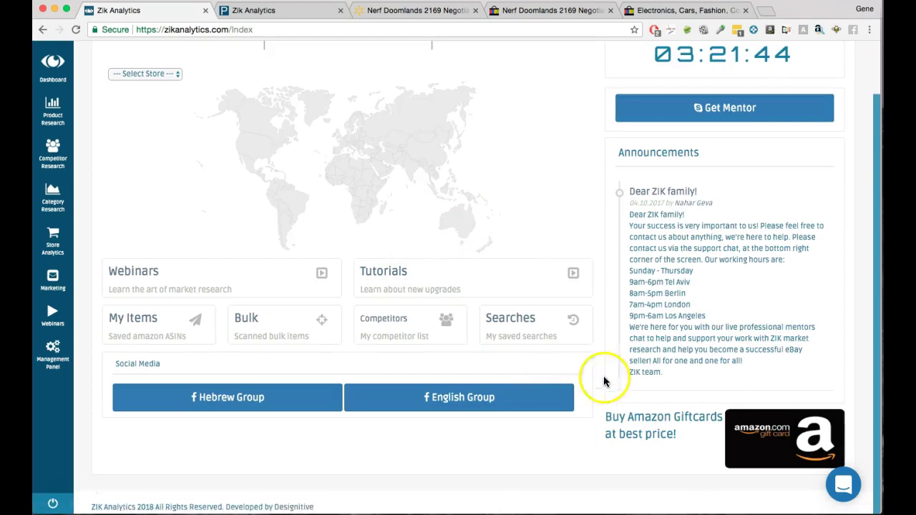
# View the TripleMars site behind the Amazon gift card offer and return to the dashboard's resource links
pyautogui.click(777, 435)
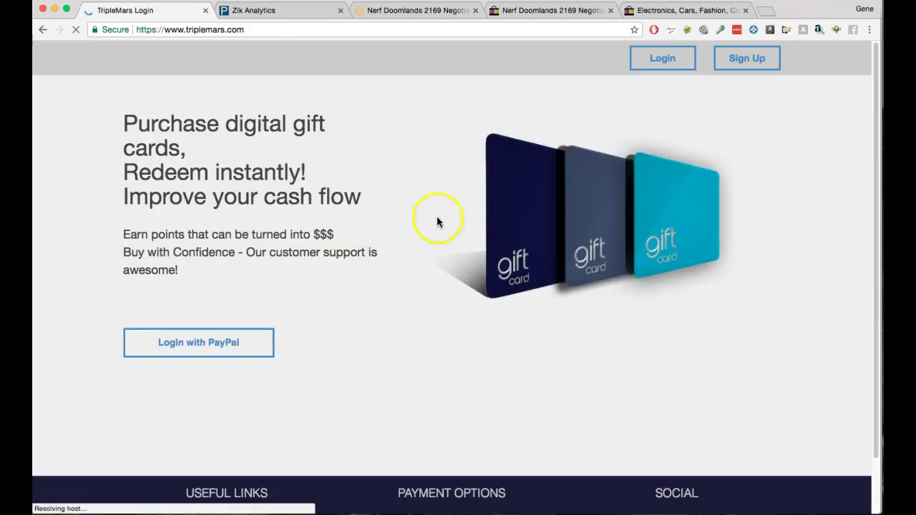
pyautogui.scroll(-2, 400, 329)
pyautogui.scroll(2, 442, 333)
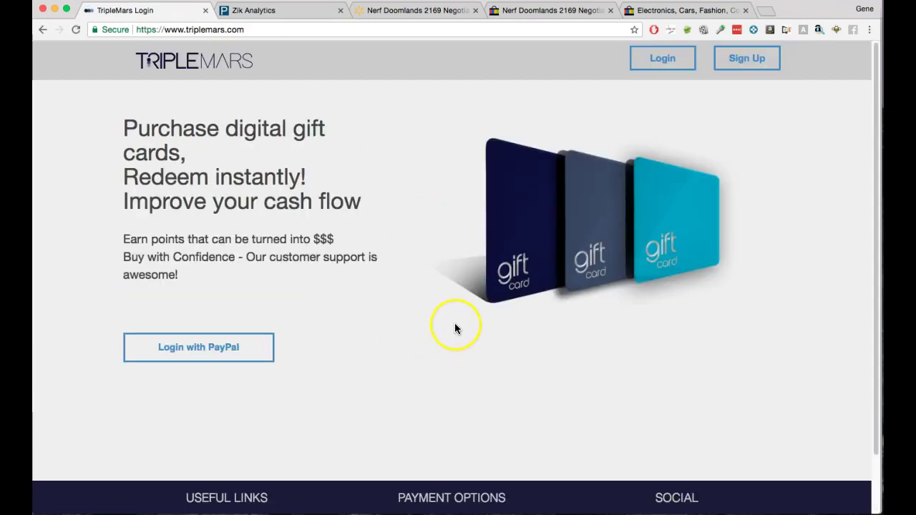
pyautogui.click(43, 30)
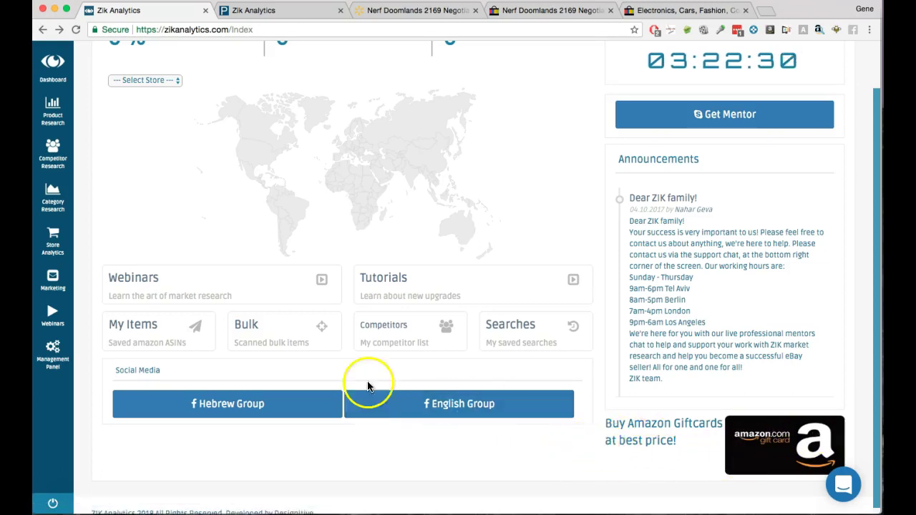
pyautogui.scroll(-1, 367, 384)
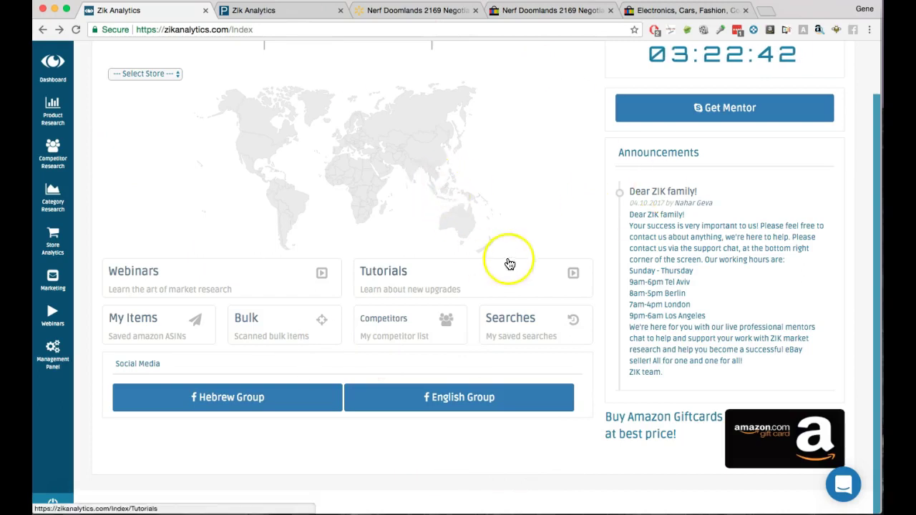
# Open the English Facebook group from the dashboard's Social Media section and look through its pinned post and recent member discussions
pyautogui.click(472, 403)
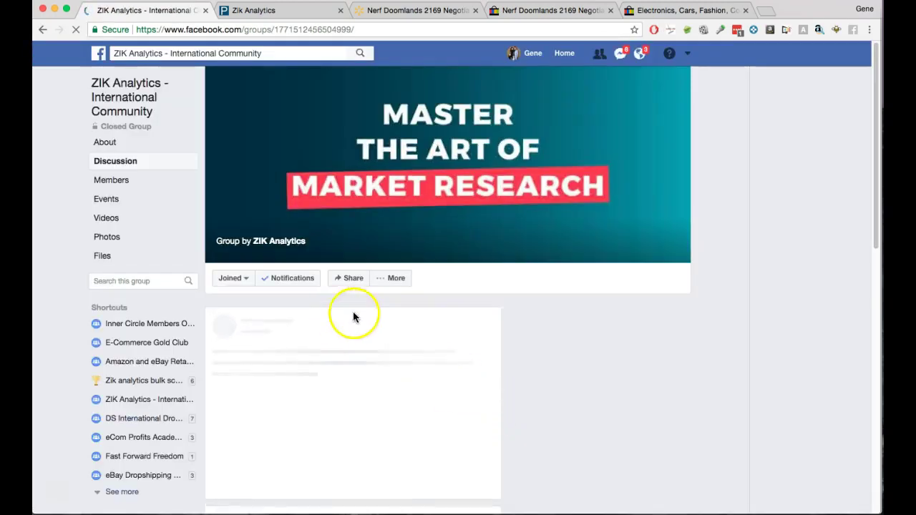
pyautogui.scroll(-3, 372, 287)
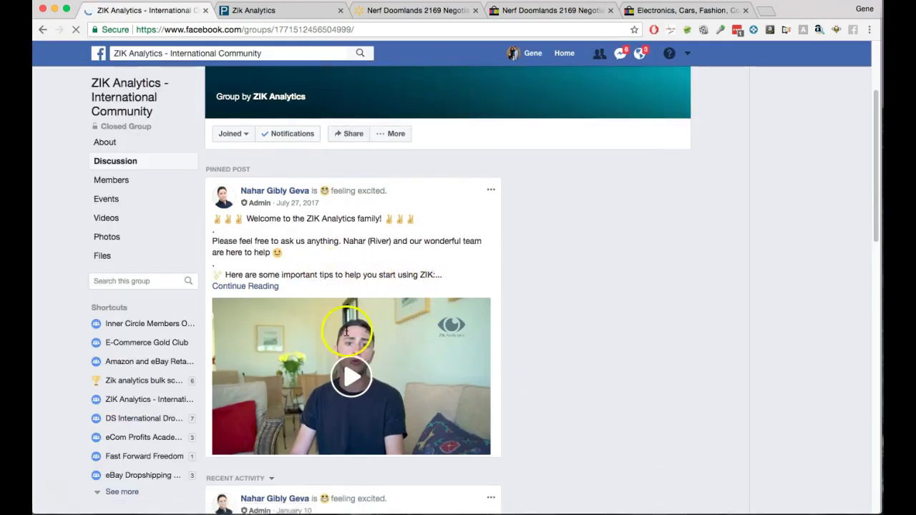
pyautogui.scroll(-3, 347, 331)
pyautogui.scroll(5, 455, 338)
pyautogui.scroll(-8, 463, 368)
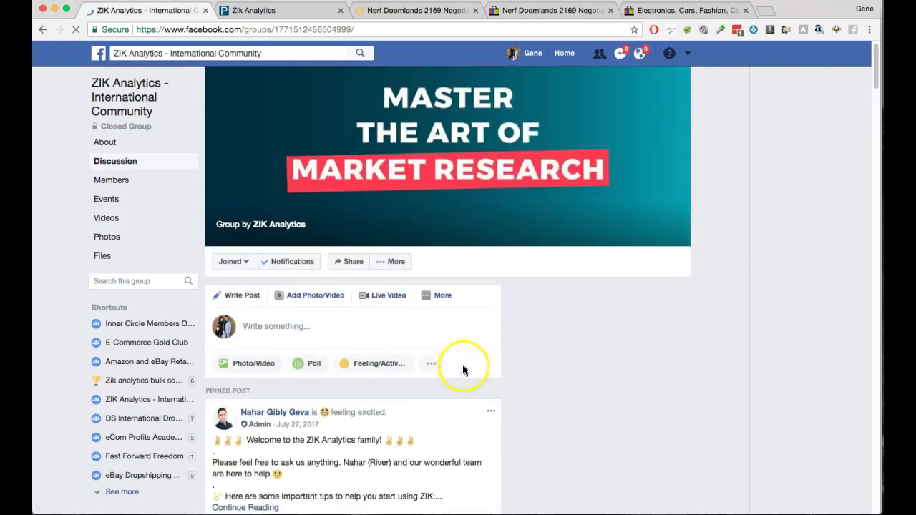
pyautogui.scroll(-15, 451, 365)
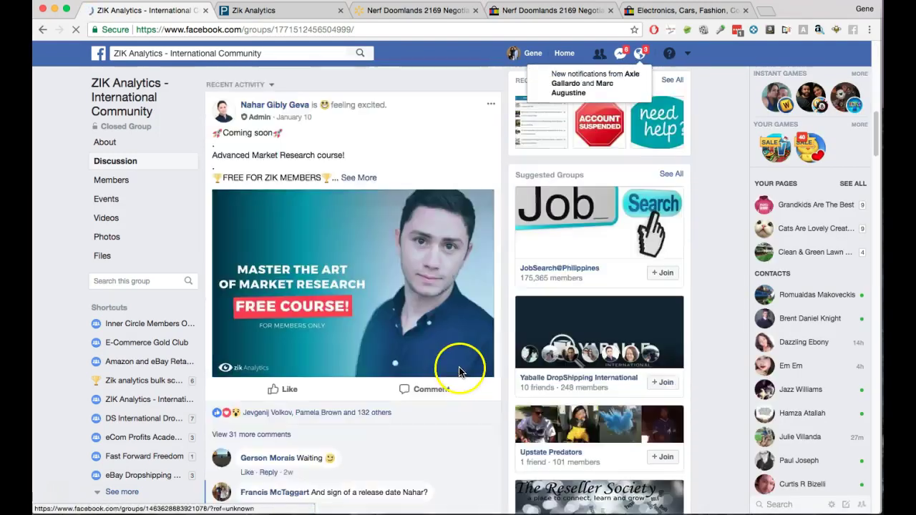
pyautogui.scroll(-15, 439, 367)
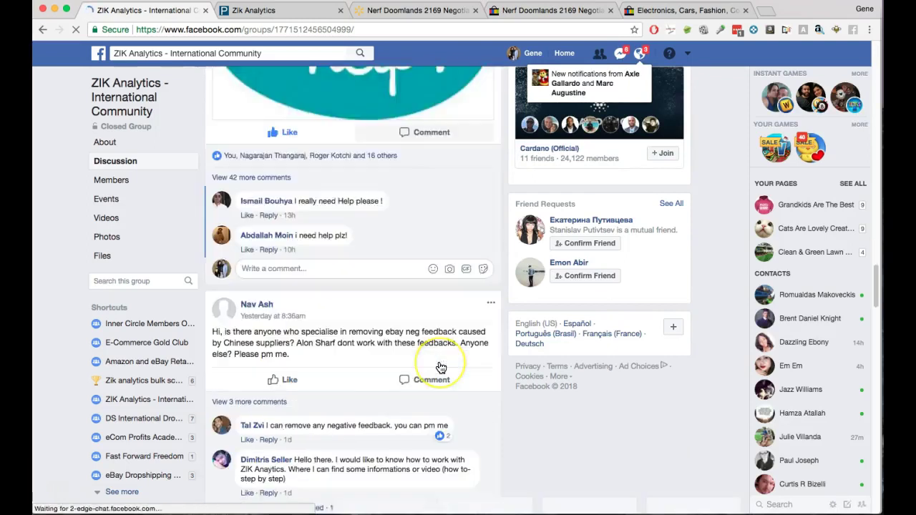
pyautogui.scroll(-10, 462, 368)
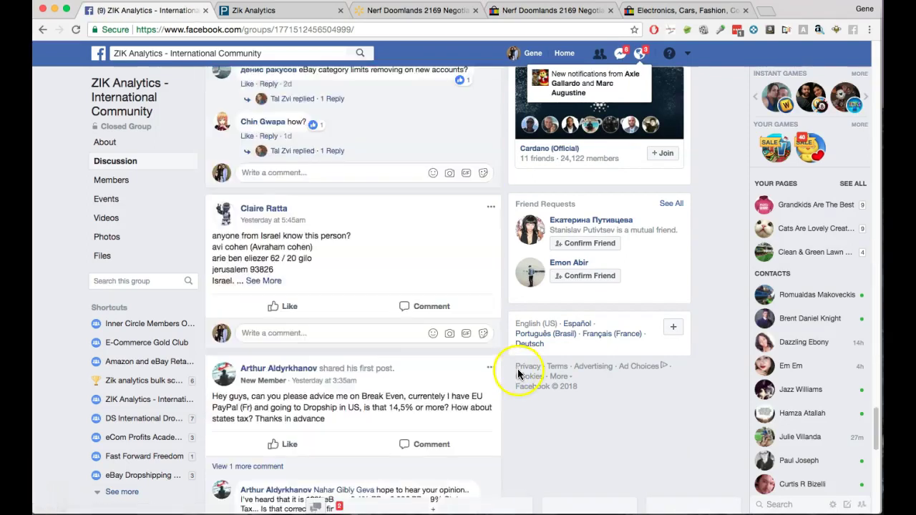
pyautogui.scroll(5, 490, 367)
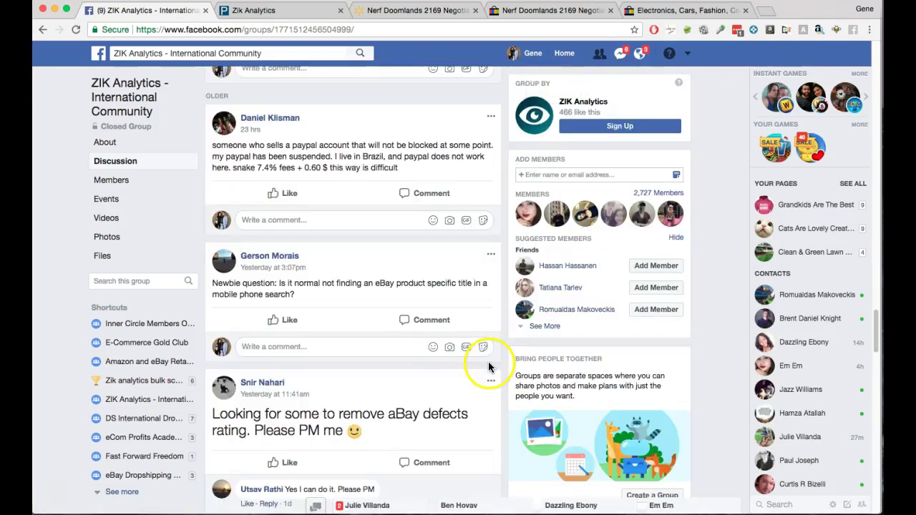
# Go back from the Facebook group to the Zik Analytics dashboard and view its store overview and resource links
pyautogui.click(41, 30)
pyautogui.click(41, 29)
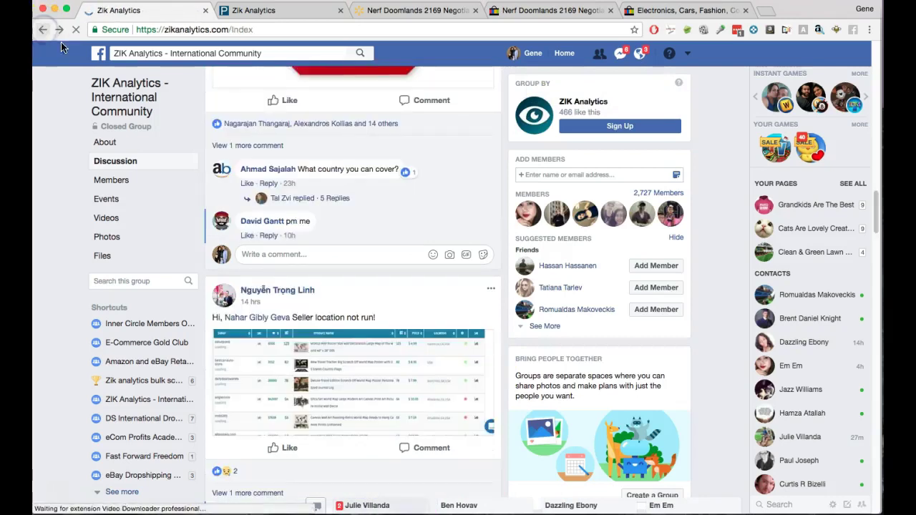
pyautogui.scroll(2, 553, 307)
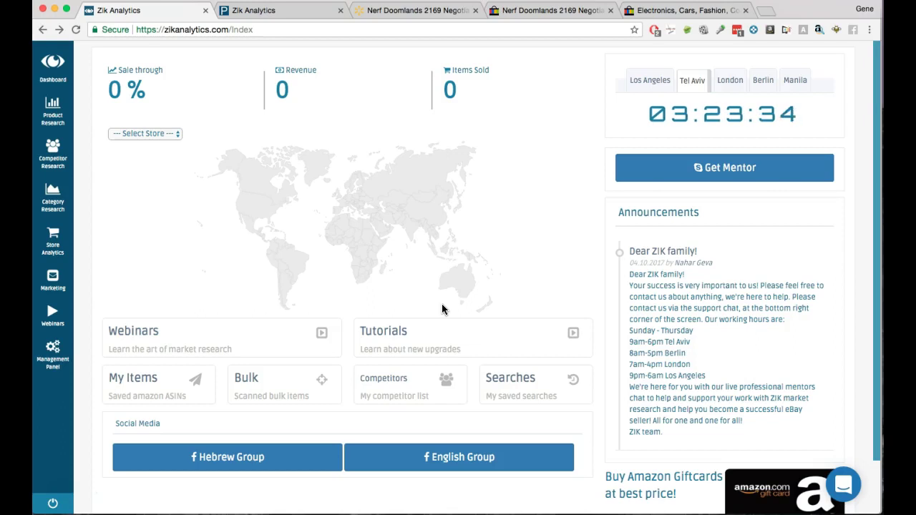
pyautogui.moveTo(36, 511)
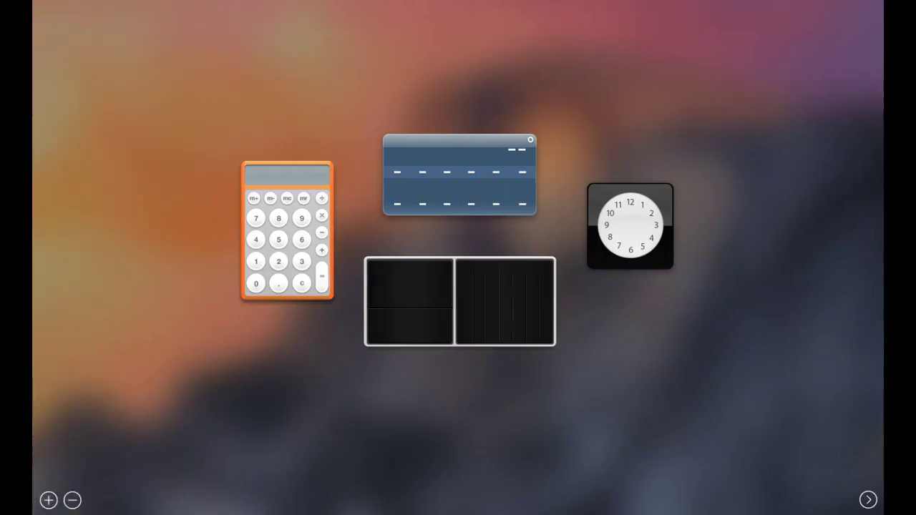